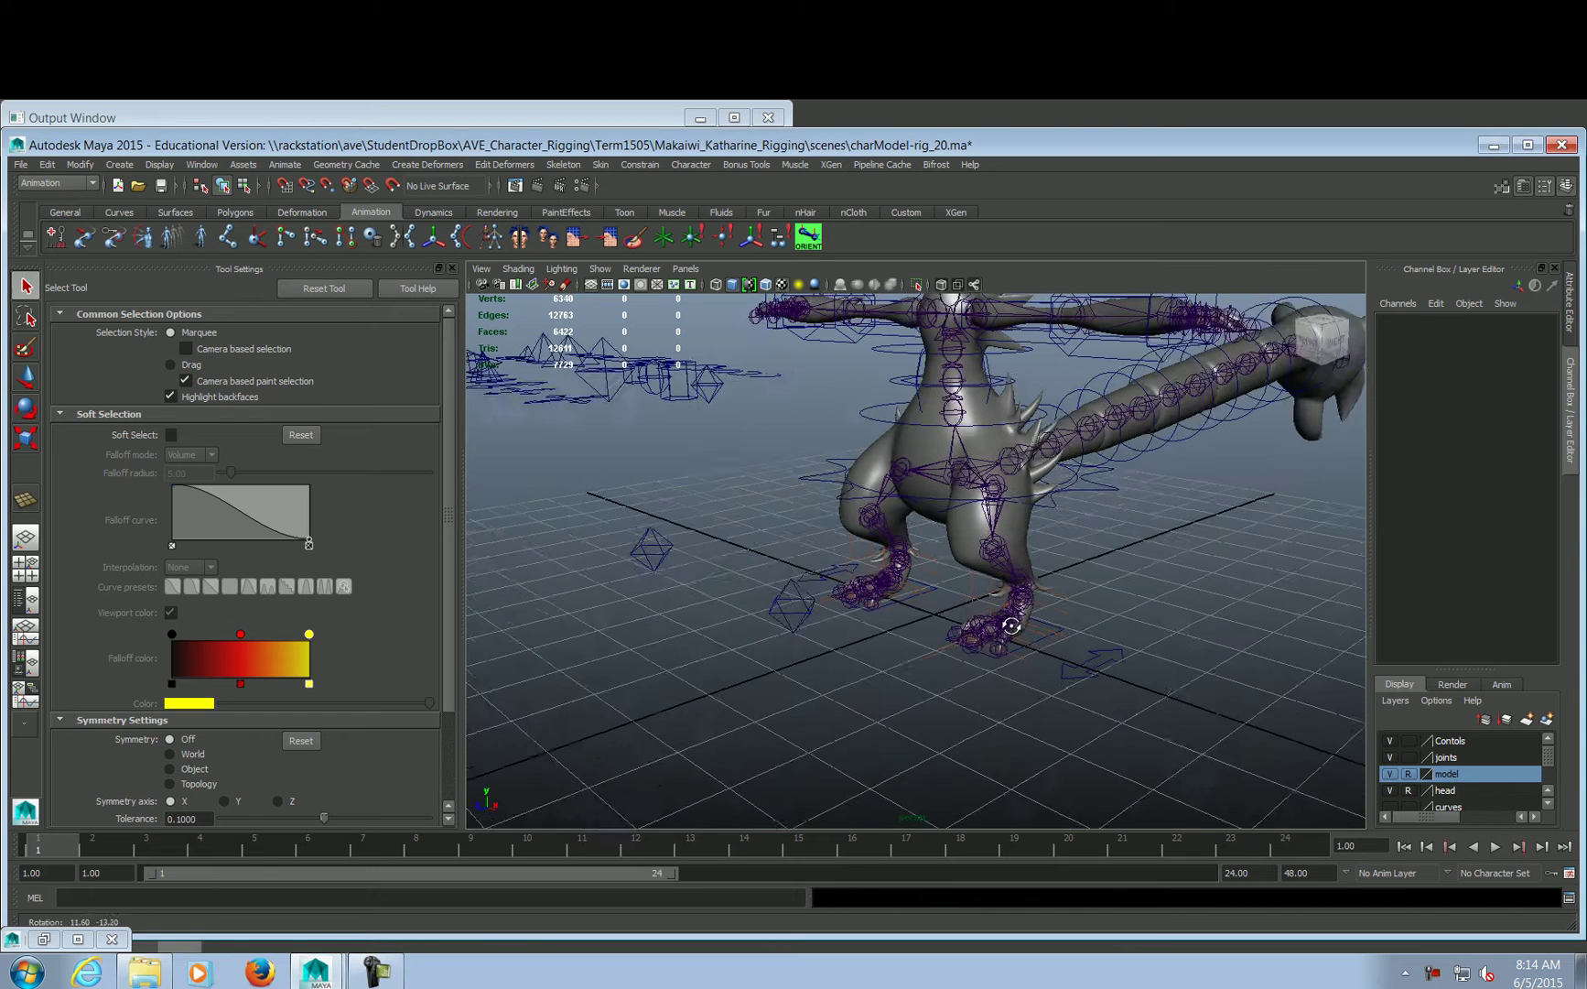
Try to constrain the left leg's IK handle to L_PV_Knee_CTRL with a pole vector constraint, and select the left thigh joint
click(789, 595)
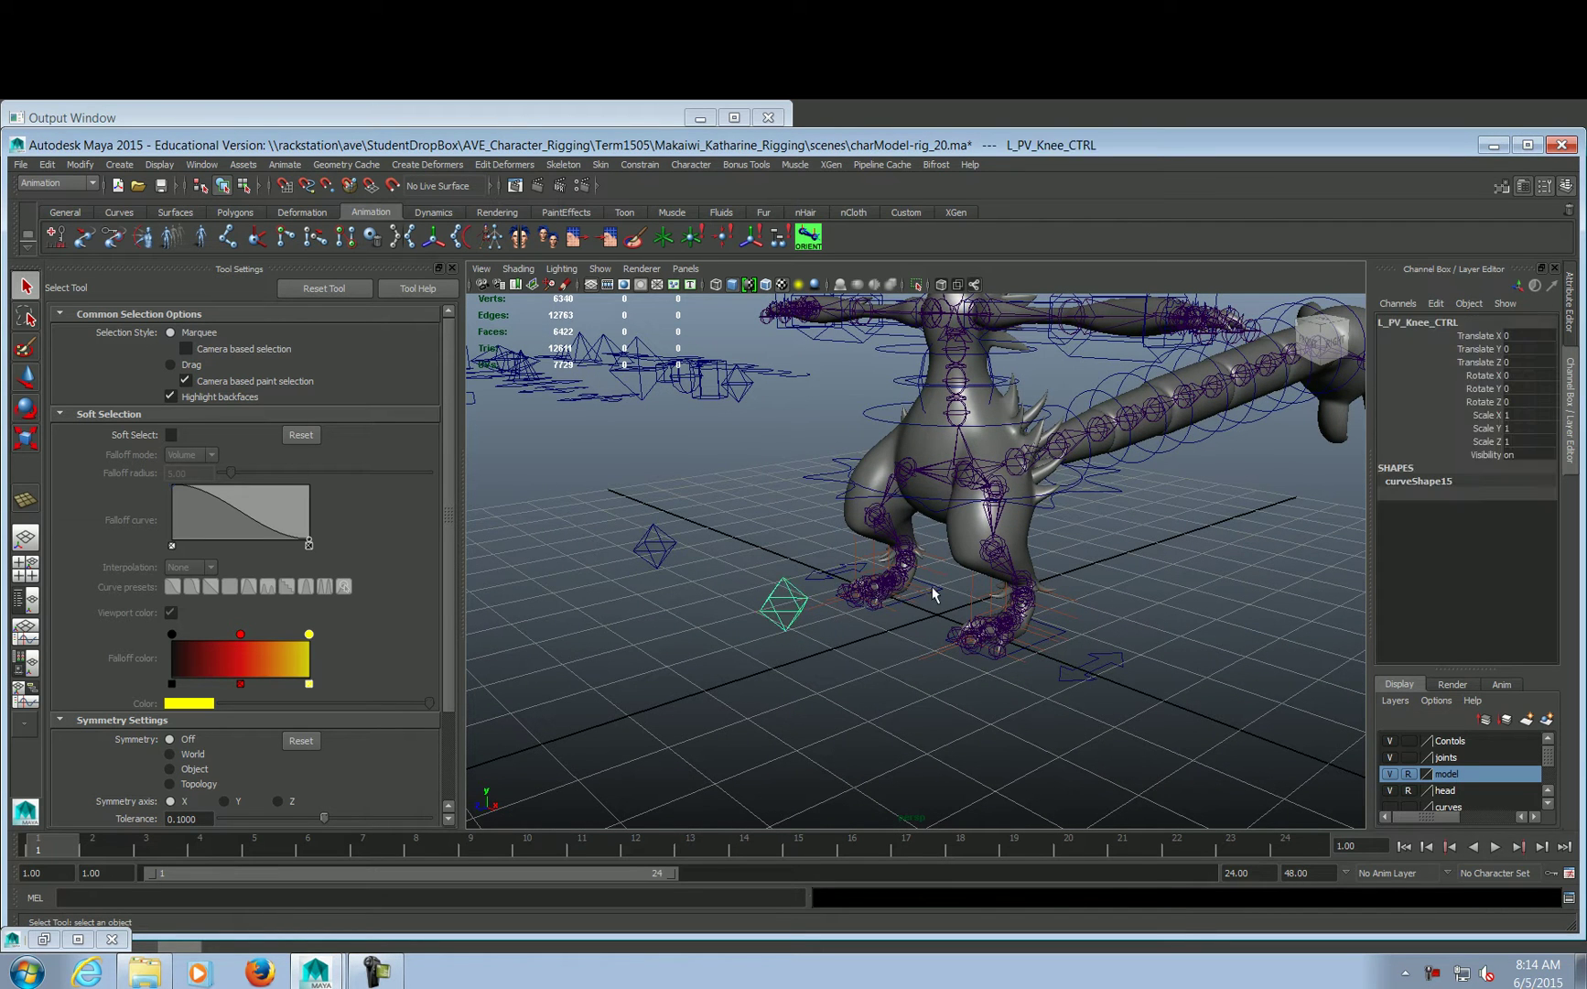
click(1054, 602)
click(643, 165)
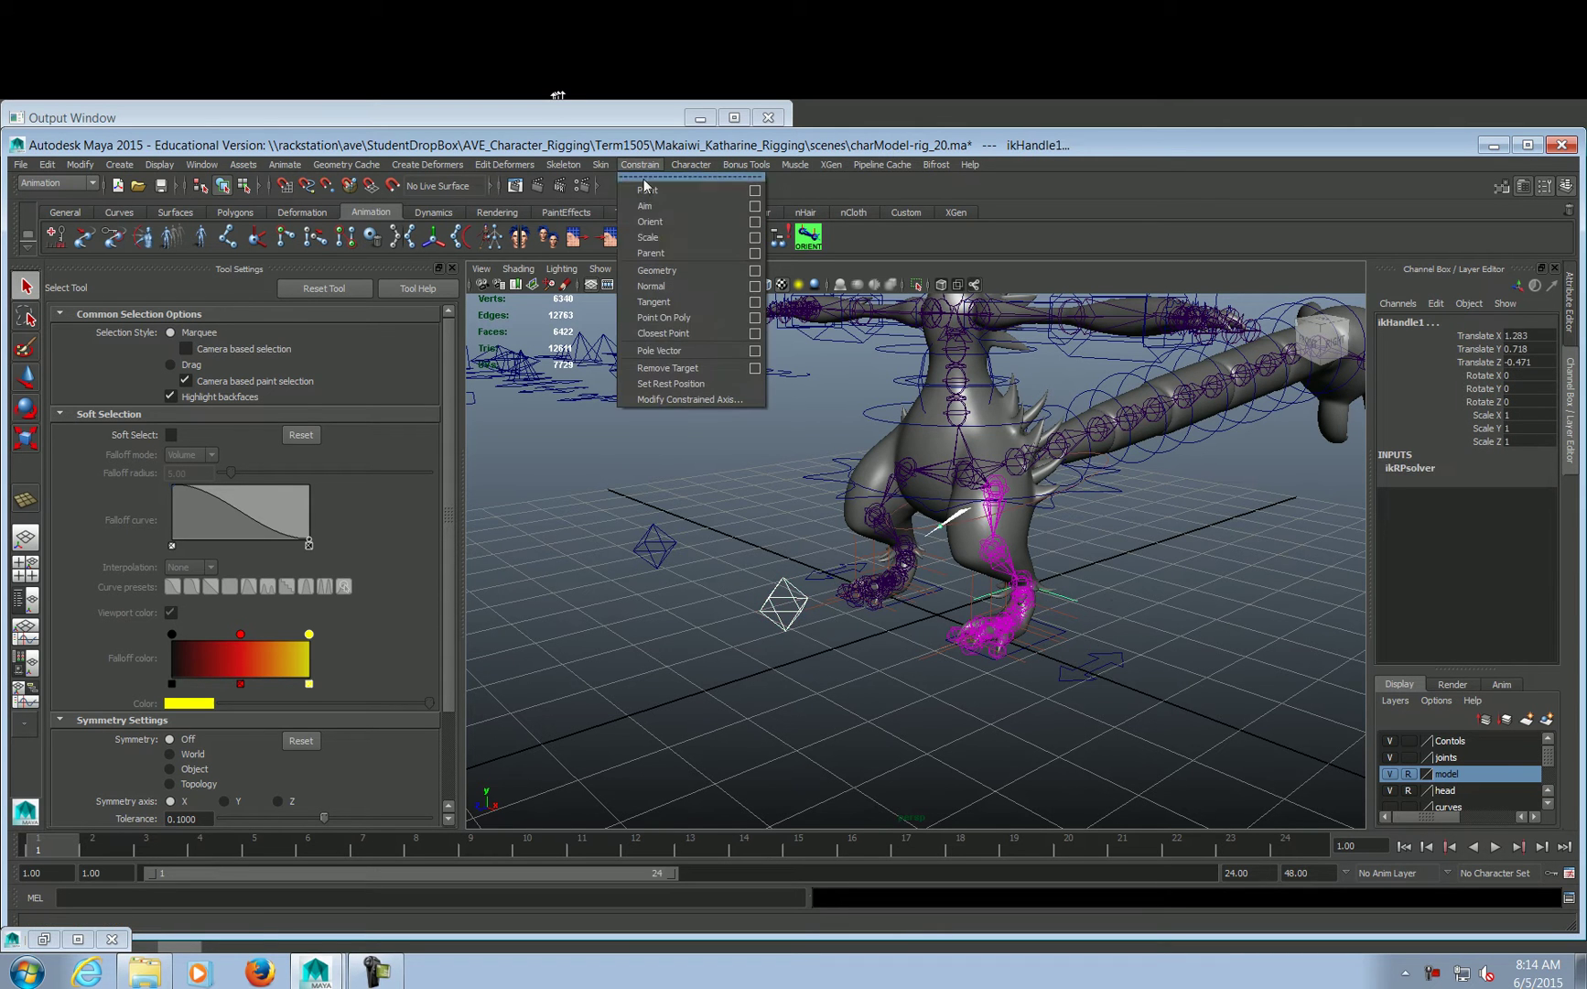
click(680, 351)
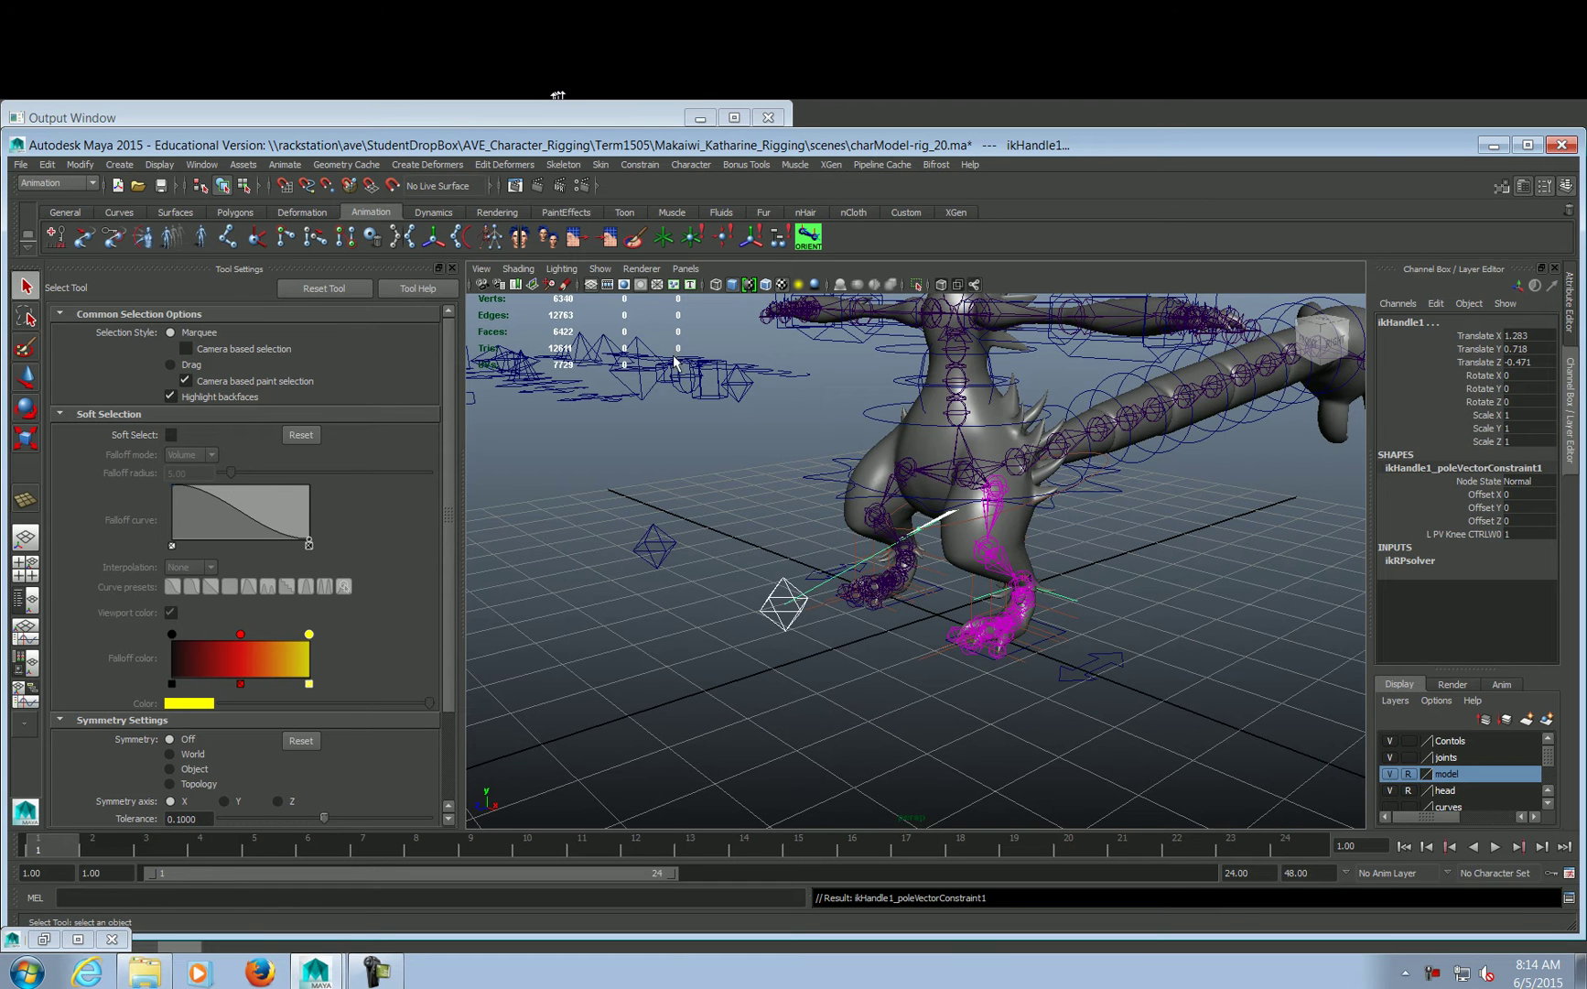
alt+right_drag(883, 442, 1198, 430)
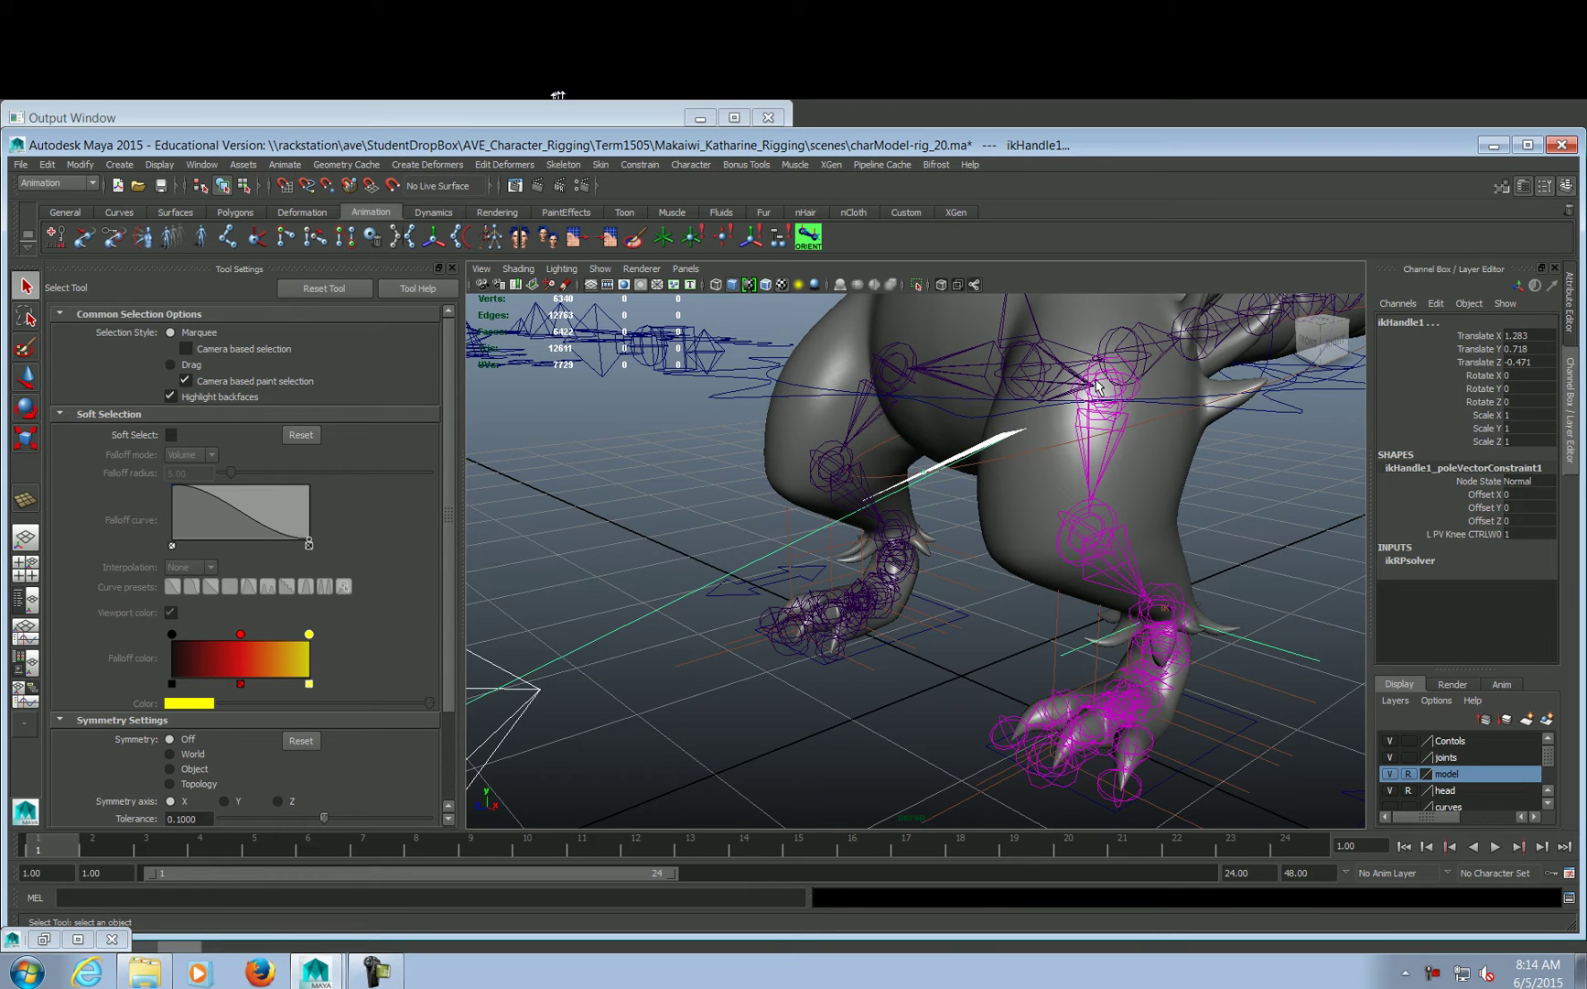
click(1097, 380)
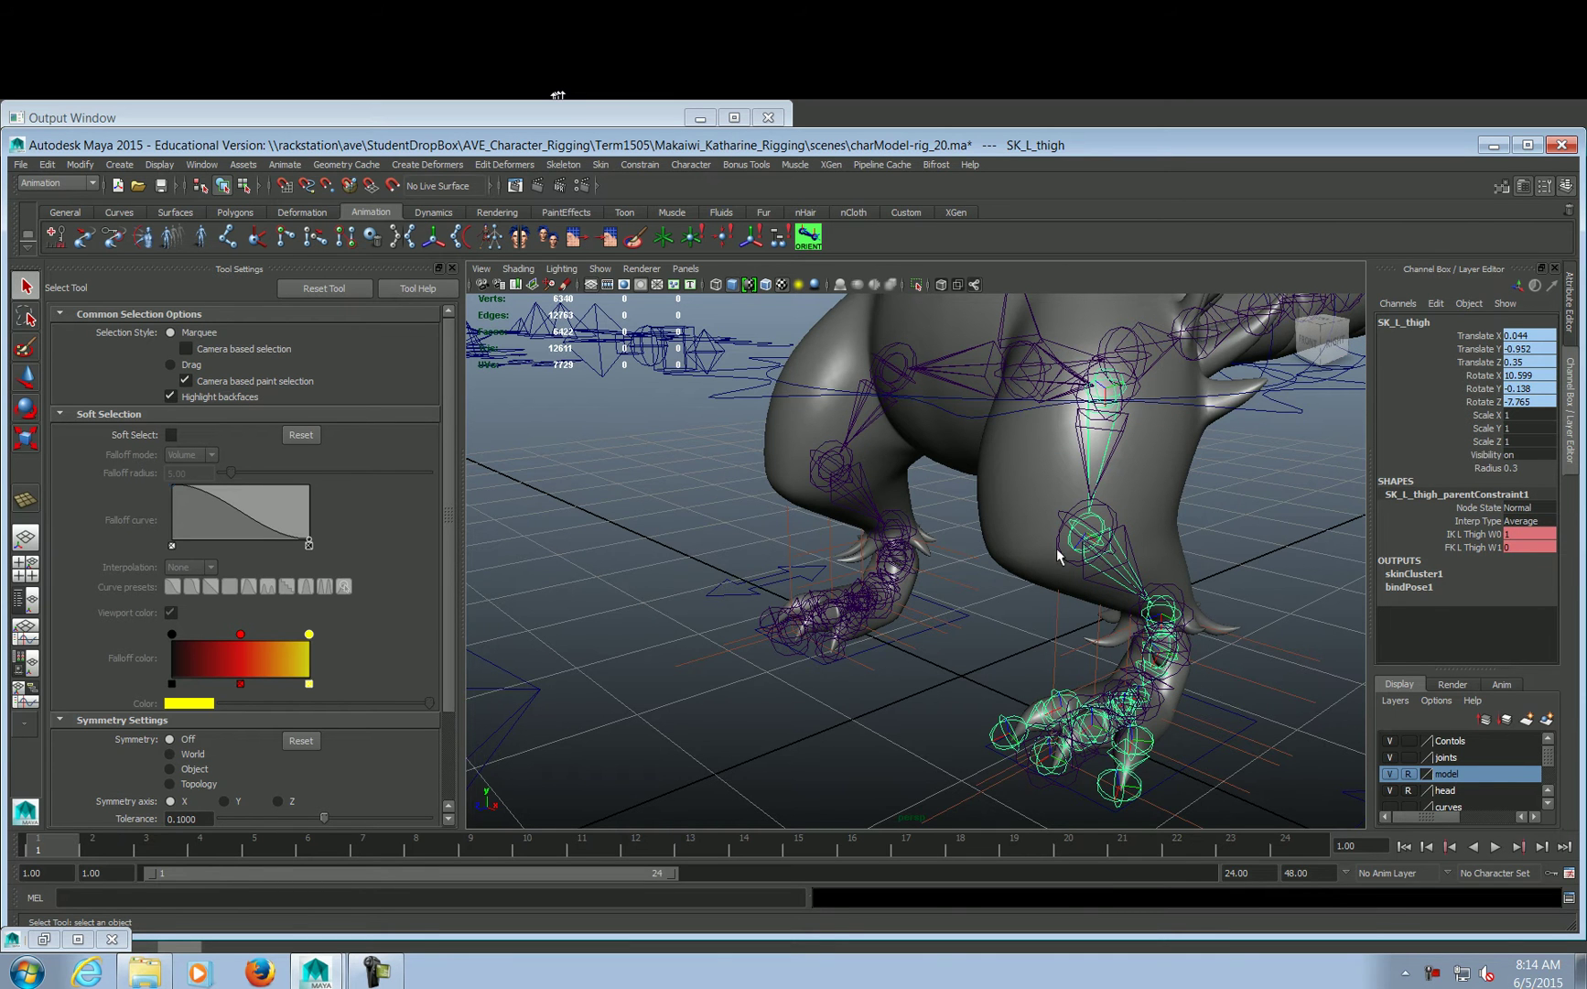
Undo the thigh joint selection and the pole vector constraint on the left leg's IK handle
alt+right_drag(1058, 556, 743, 513)
key(ctrl+z)
key(ctrl+z)
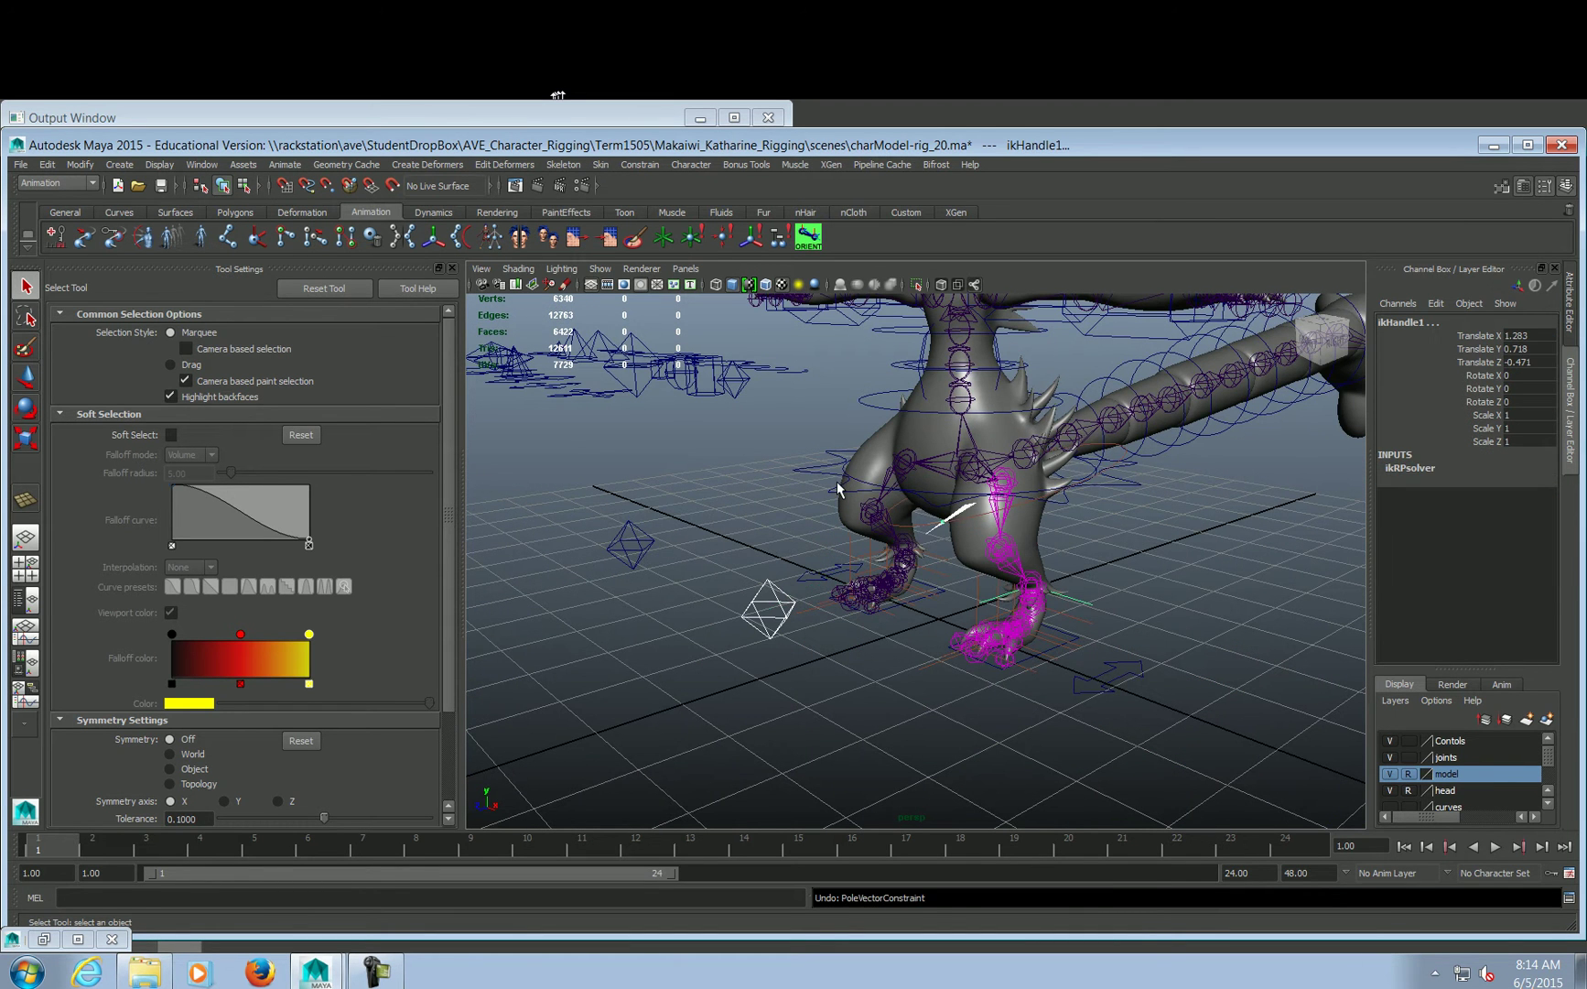
Create a square polygon plane on the ground grid in front of the left foot and knee control
alt+drag(973, 544, 1115, 517)
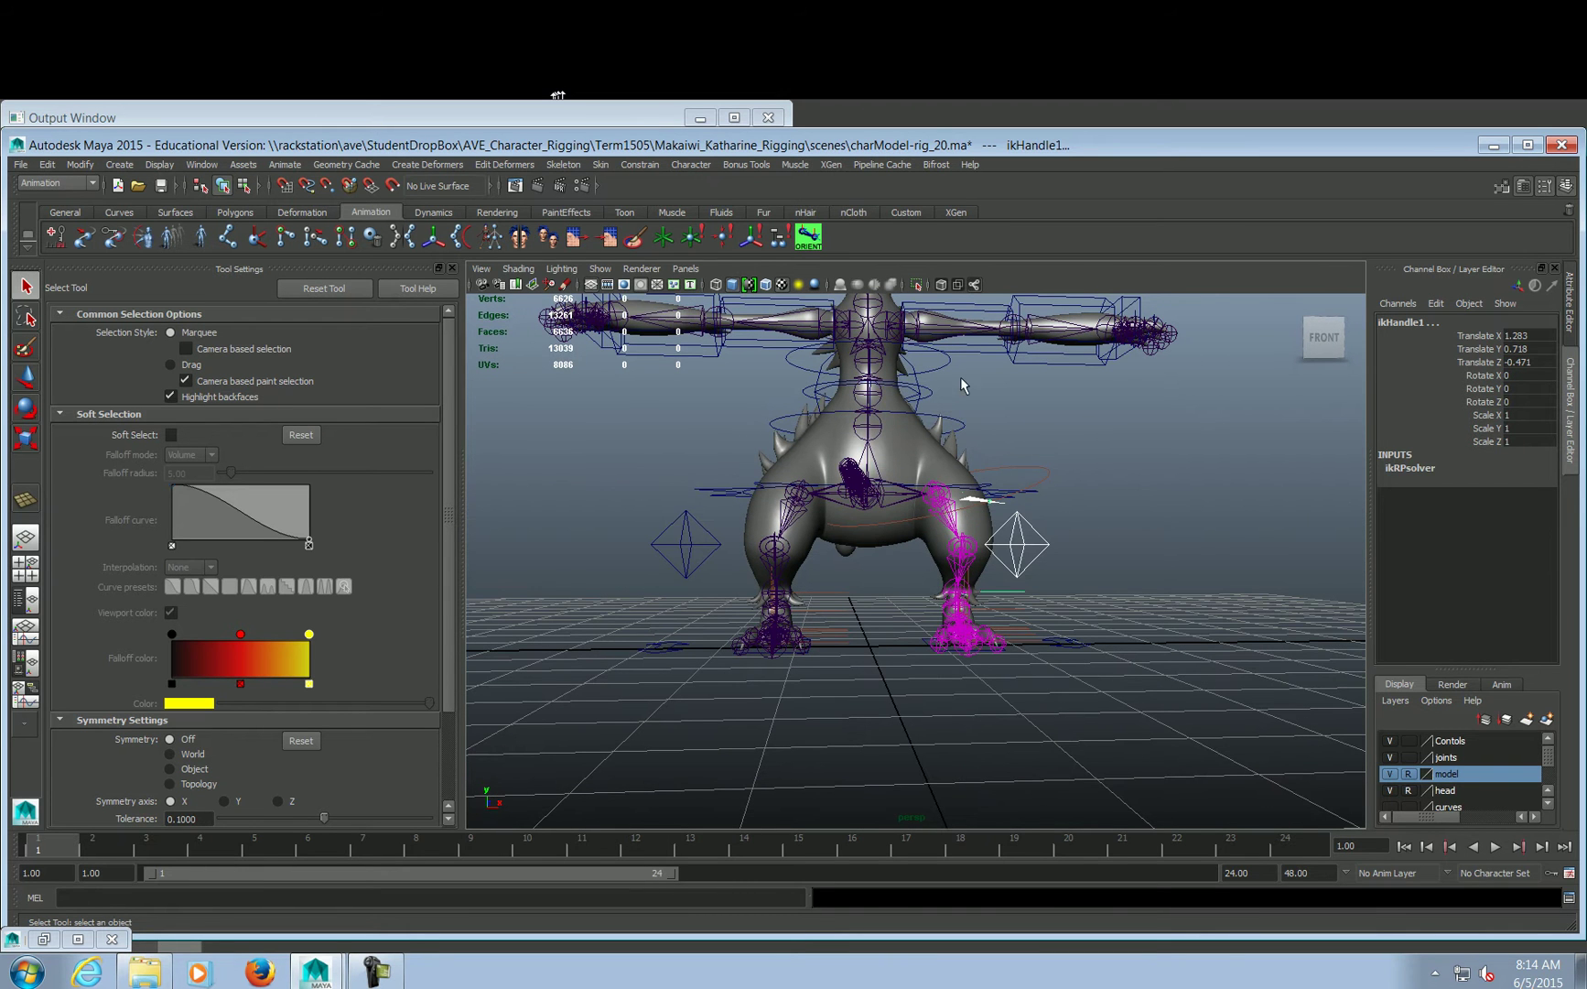
alt+right_drag(893, 579, 978, 597)
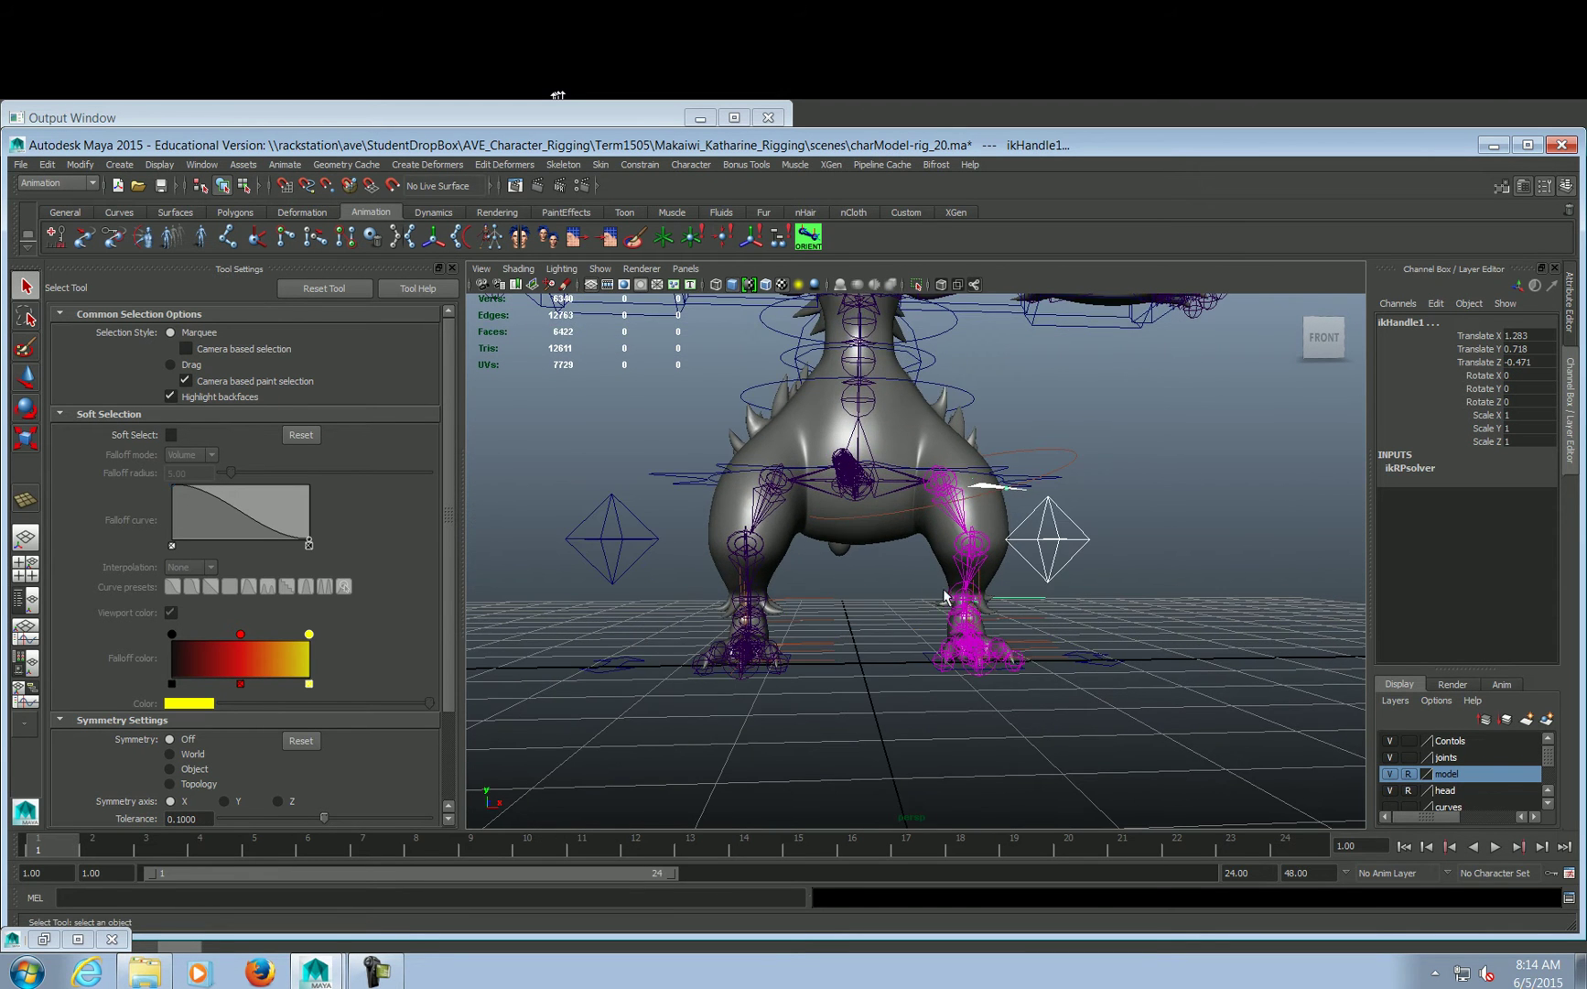
mouse_move(946, 597)
alt+mouse_down()
mouse_move(943, 633)
mouse_move(922, 635)
mouse_move(916, 604)
mouse_move(939, 595)
alt+mouse_up()
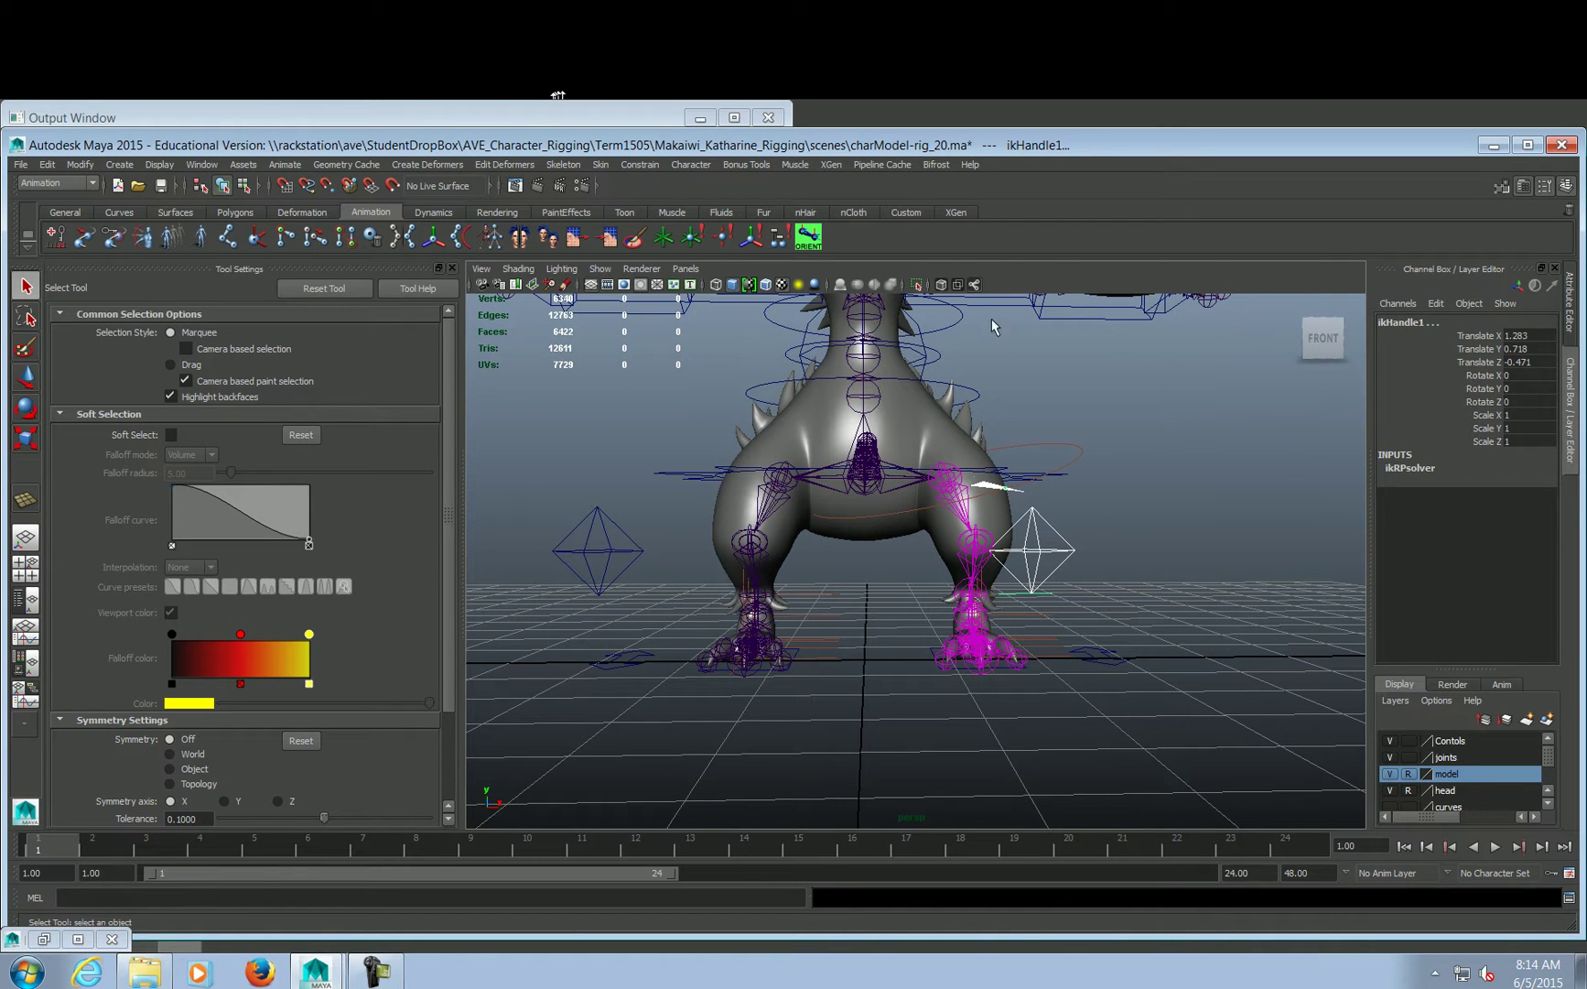
mouse_move(975, 639)
alt+mouse_down()
mouse_move(960, 617)
mouse_move(953, 652)
alt+mouse_up()
alt+drag(938, 542, 853, 539)
mouse_move(852, 539)
alt+right_down()
mouse_move(1000, 549)
mouse_move(854, 524)
alt+right_up()
click(119, 164)
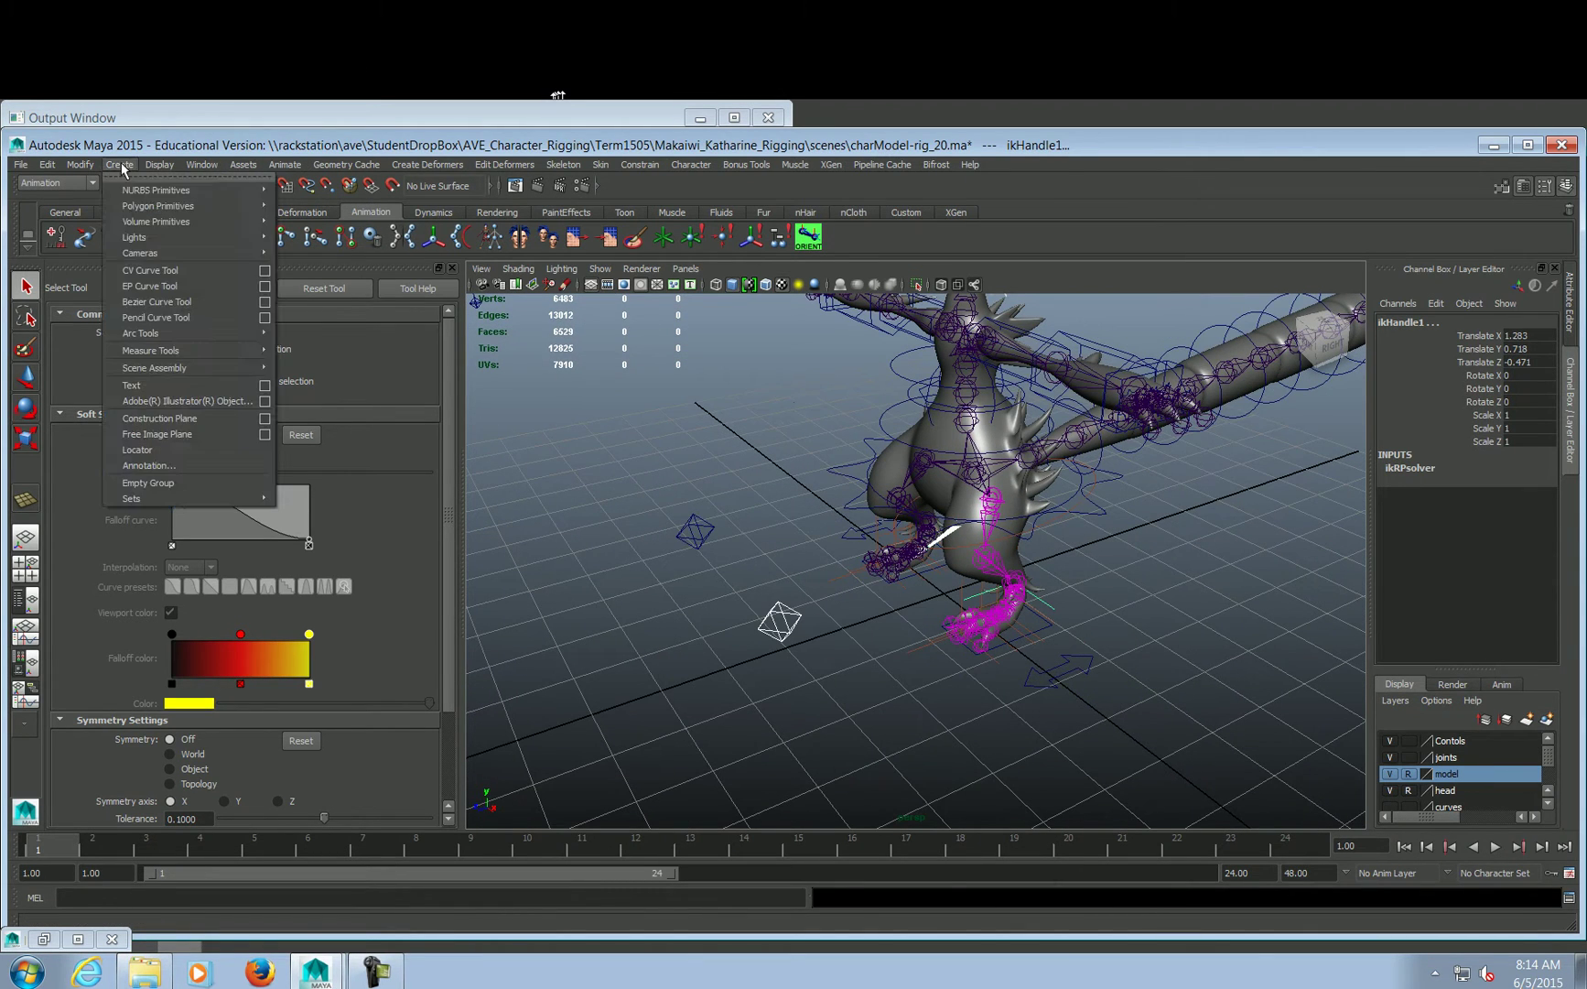
mouse_move(167, 208)
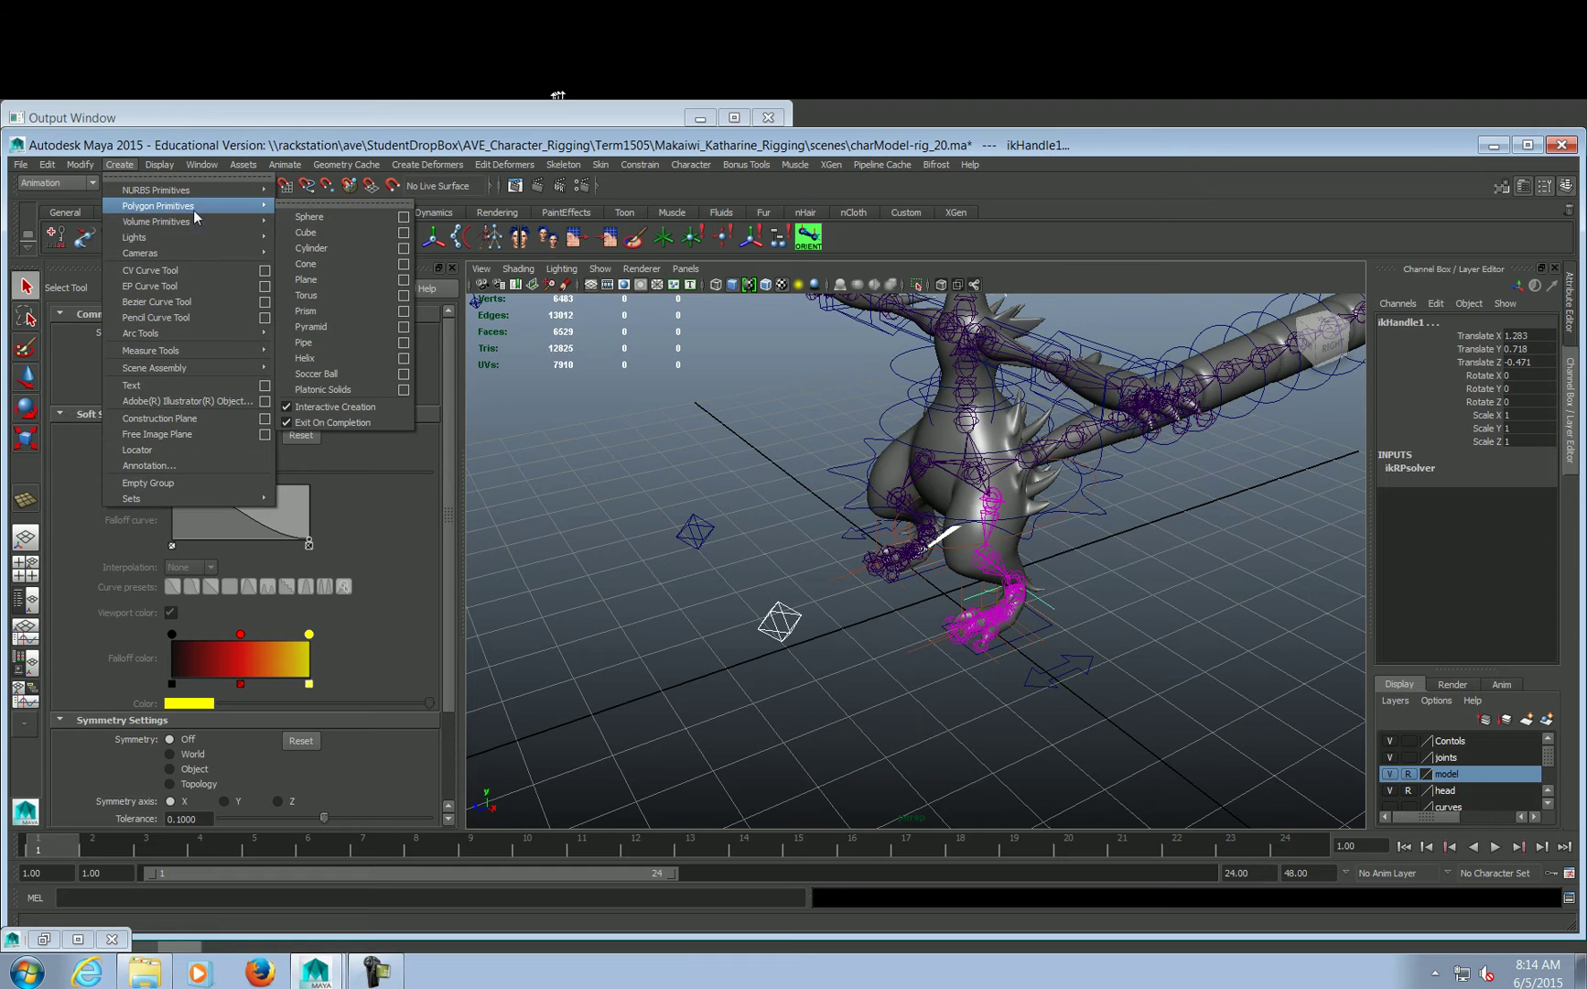
click(306, 279)
alt+drag(824, 366, 943, 612)
drag(852, 631, 940, 557)
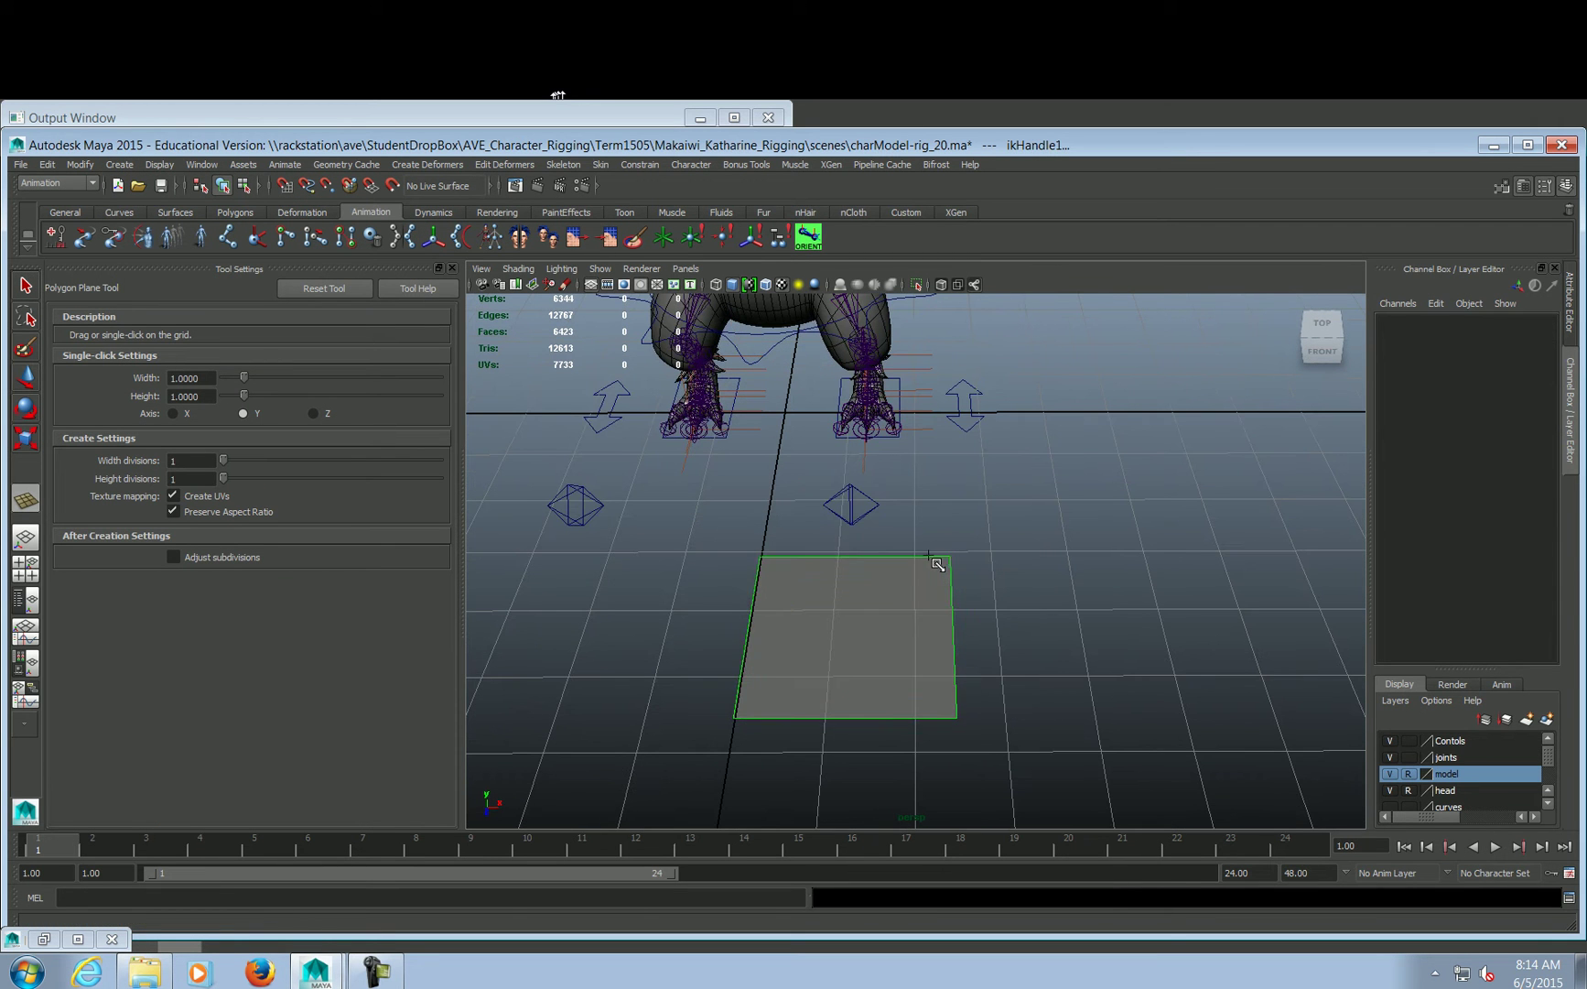
Switch to the Polygons menu set and triangulate the new plane
click(16, 380)
click(85, 186)
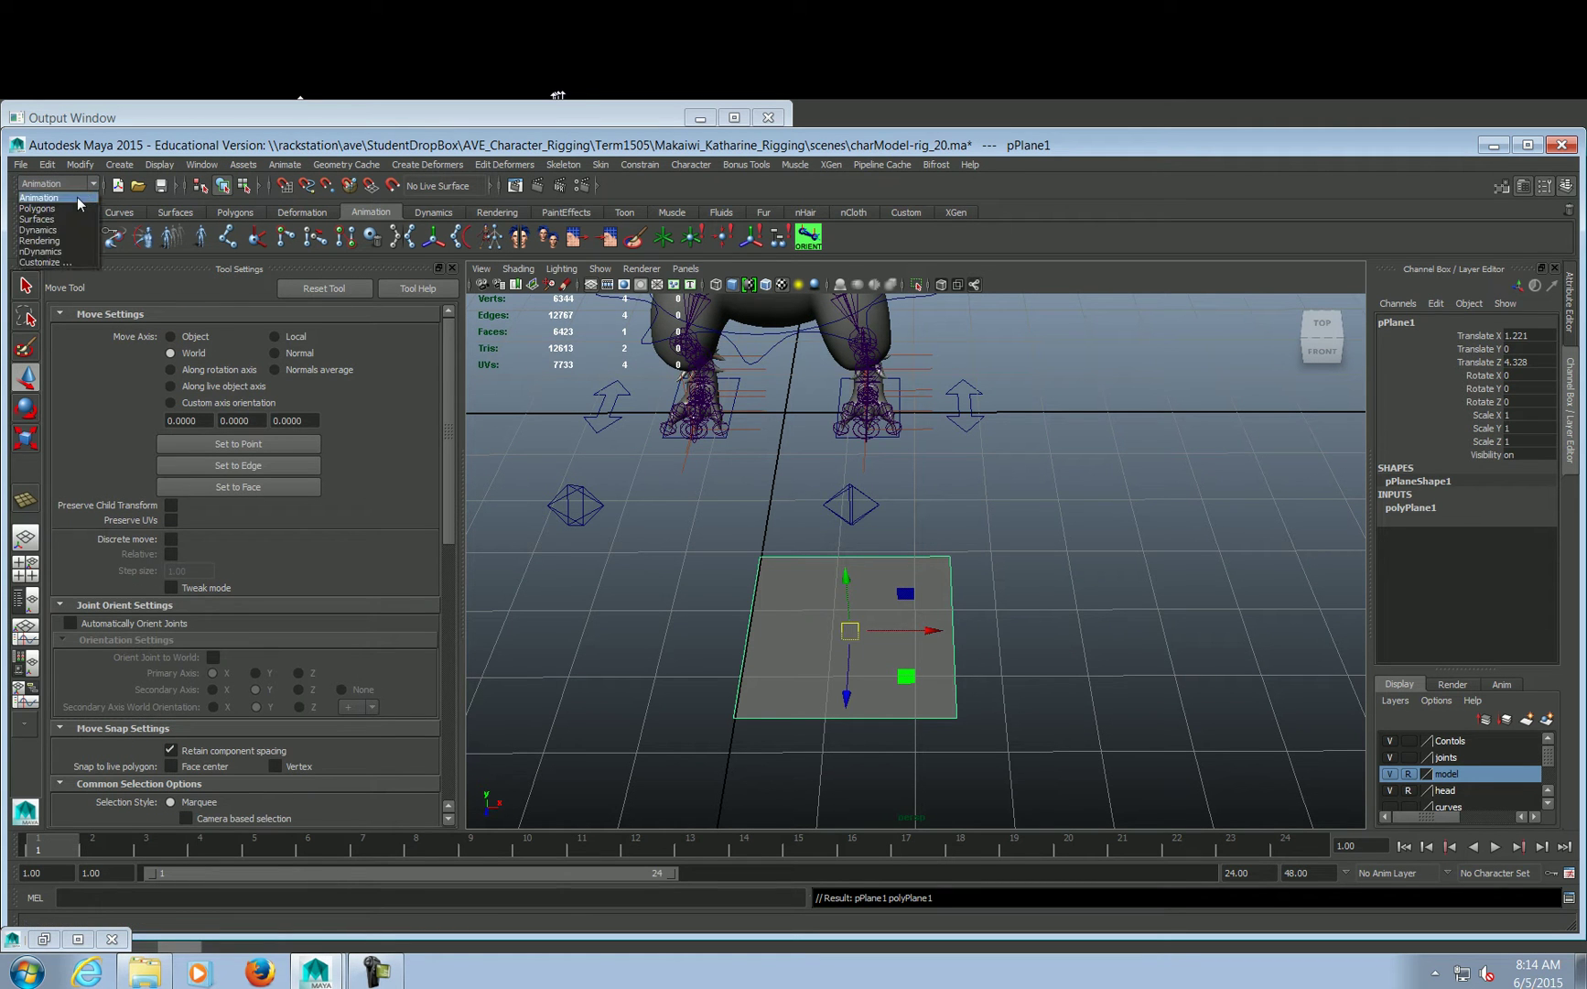
click(76, 209)
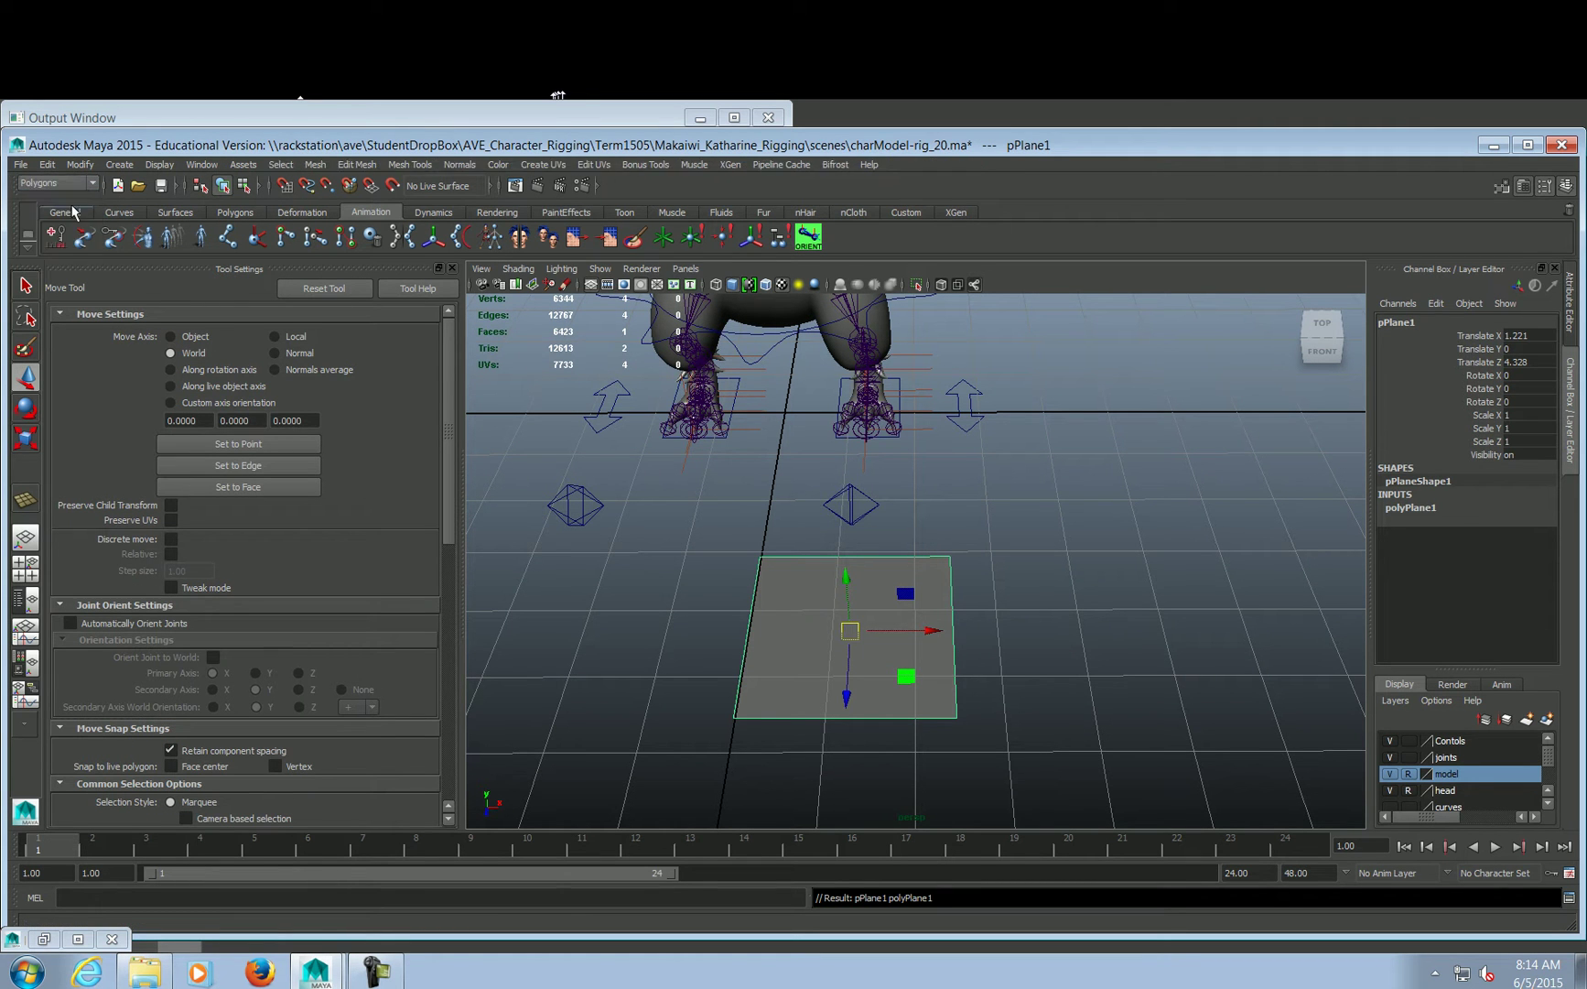
click(316, 165)
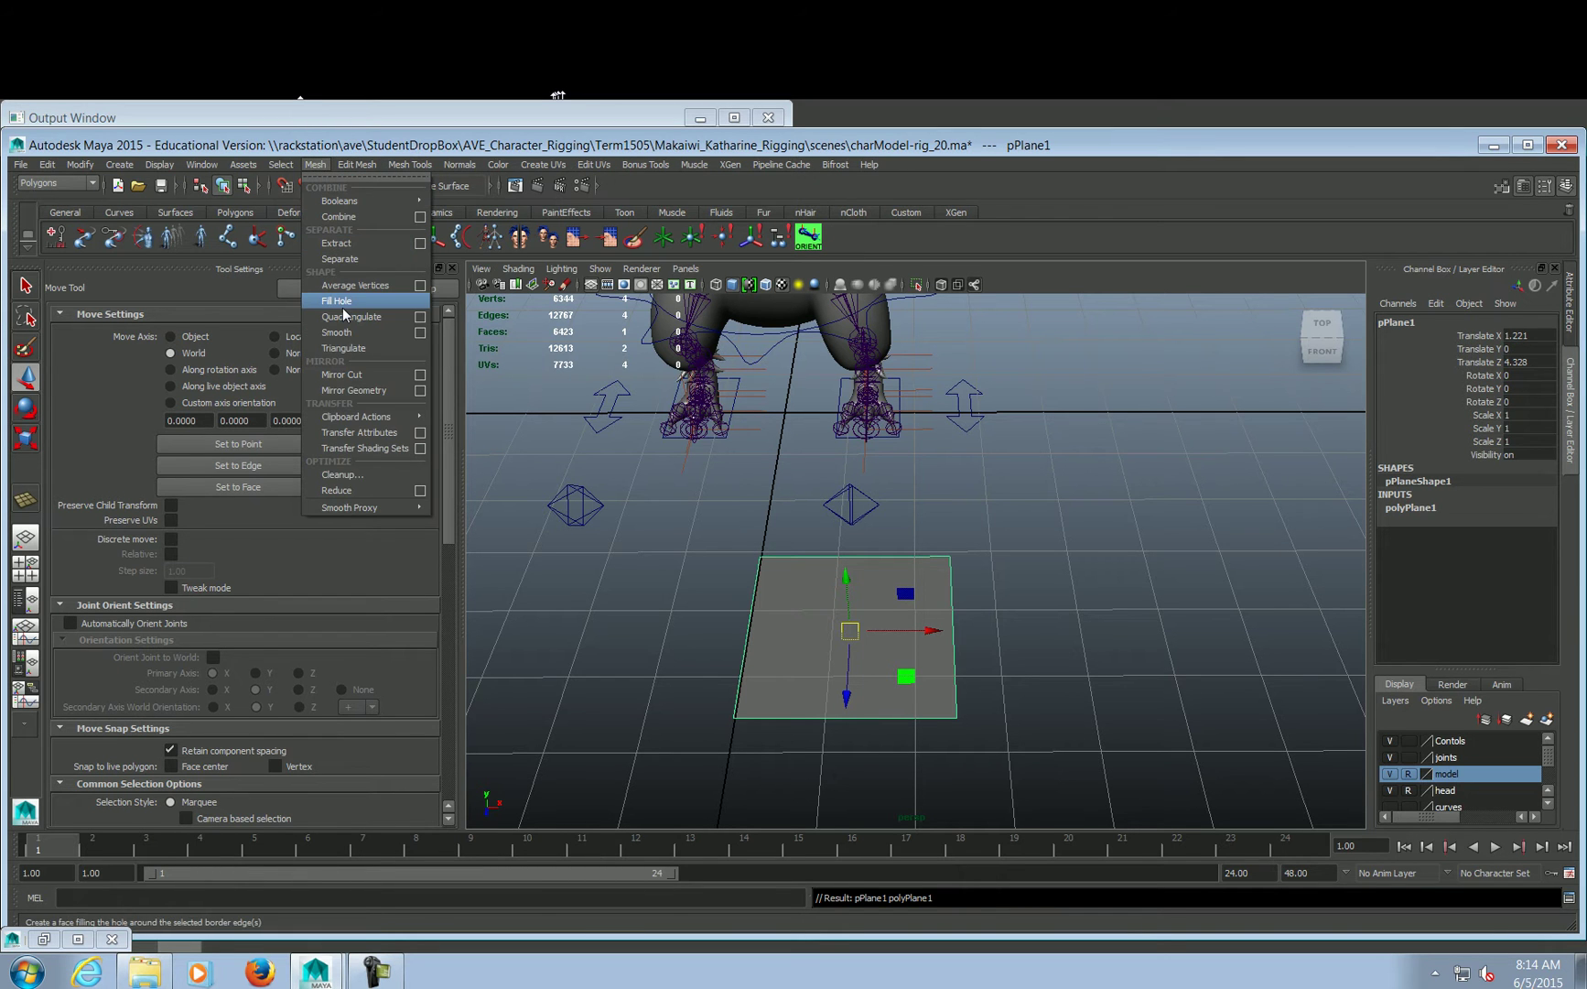
click(345, 349)
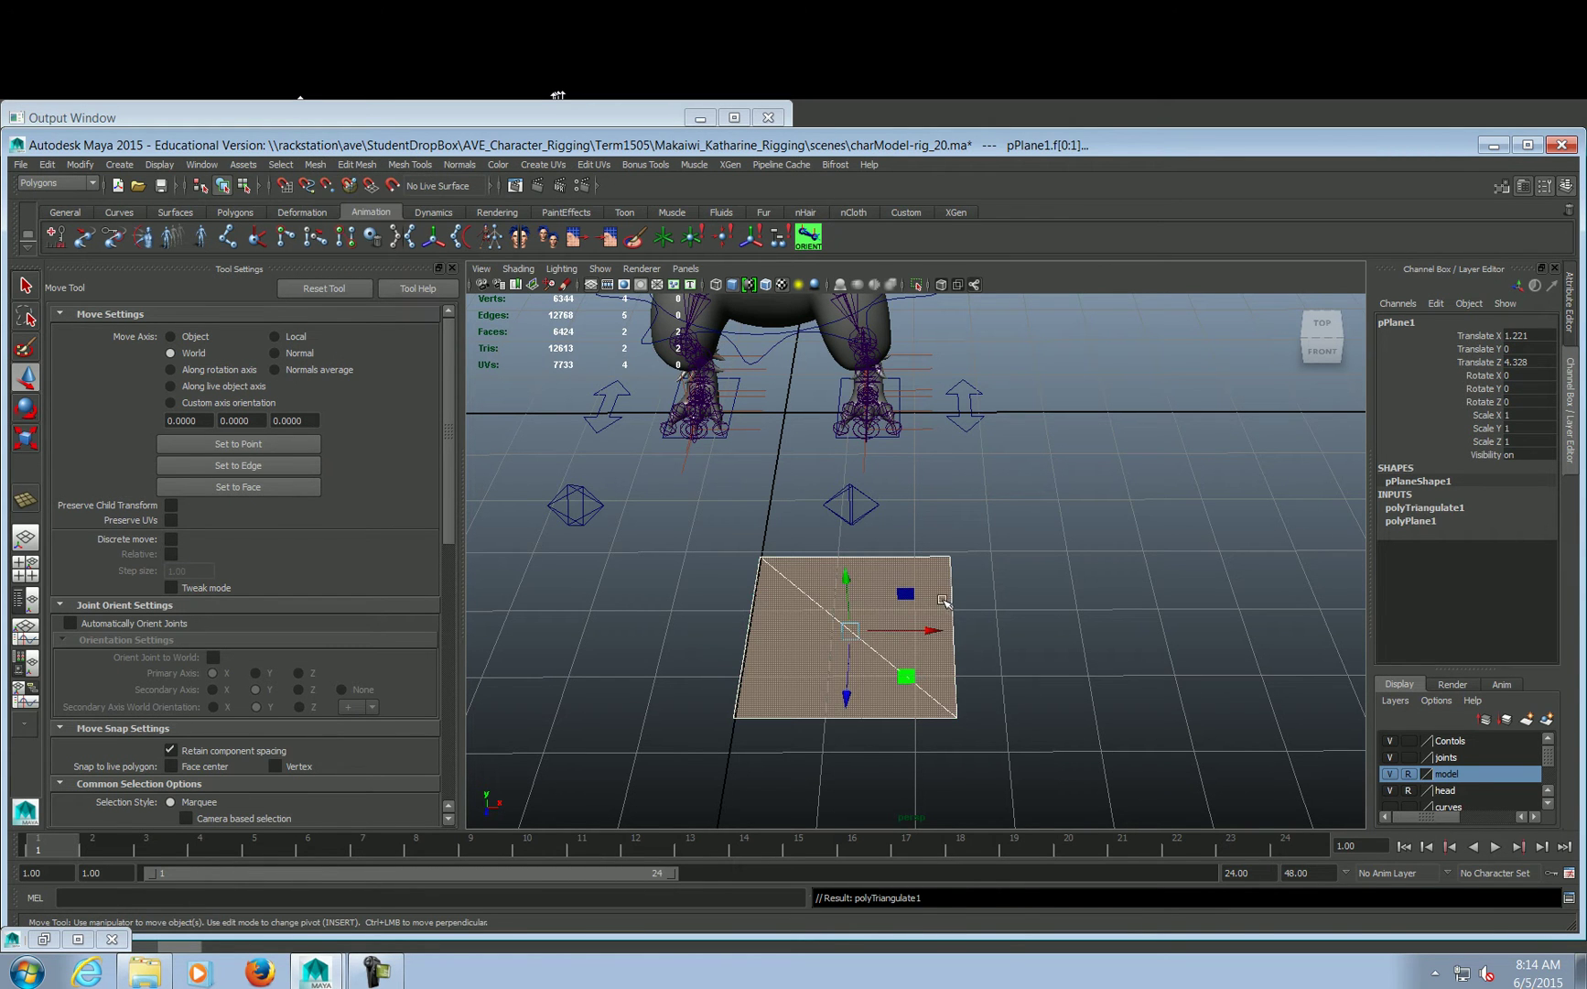
Delete one triangular face of the plane, on the side nearer the feet, and hide the model layer
right_drag(943, 598, 947, 615)
click(930, 561)
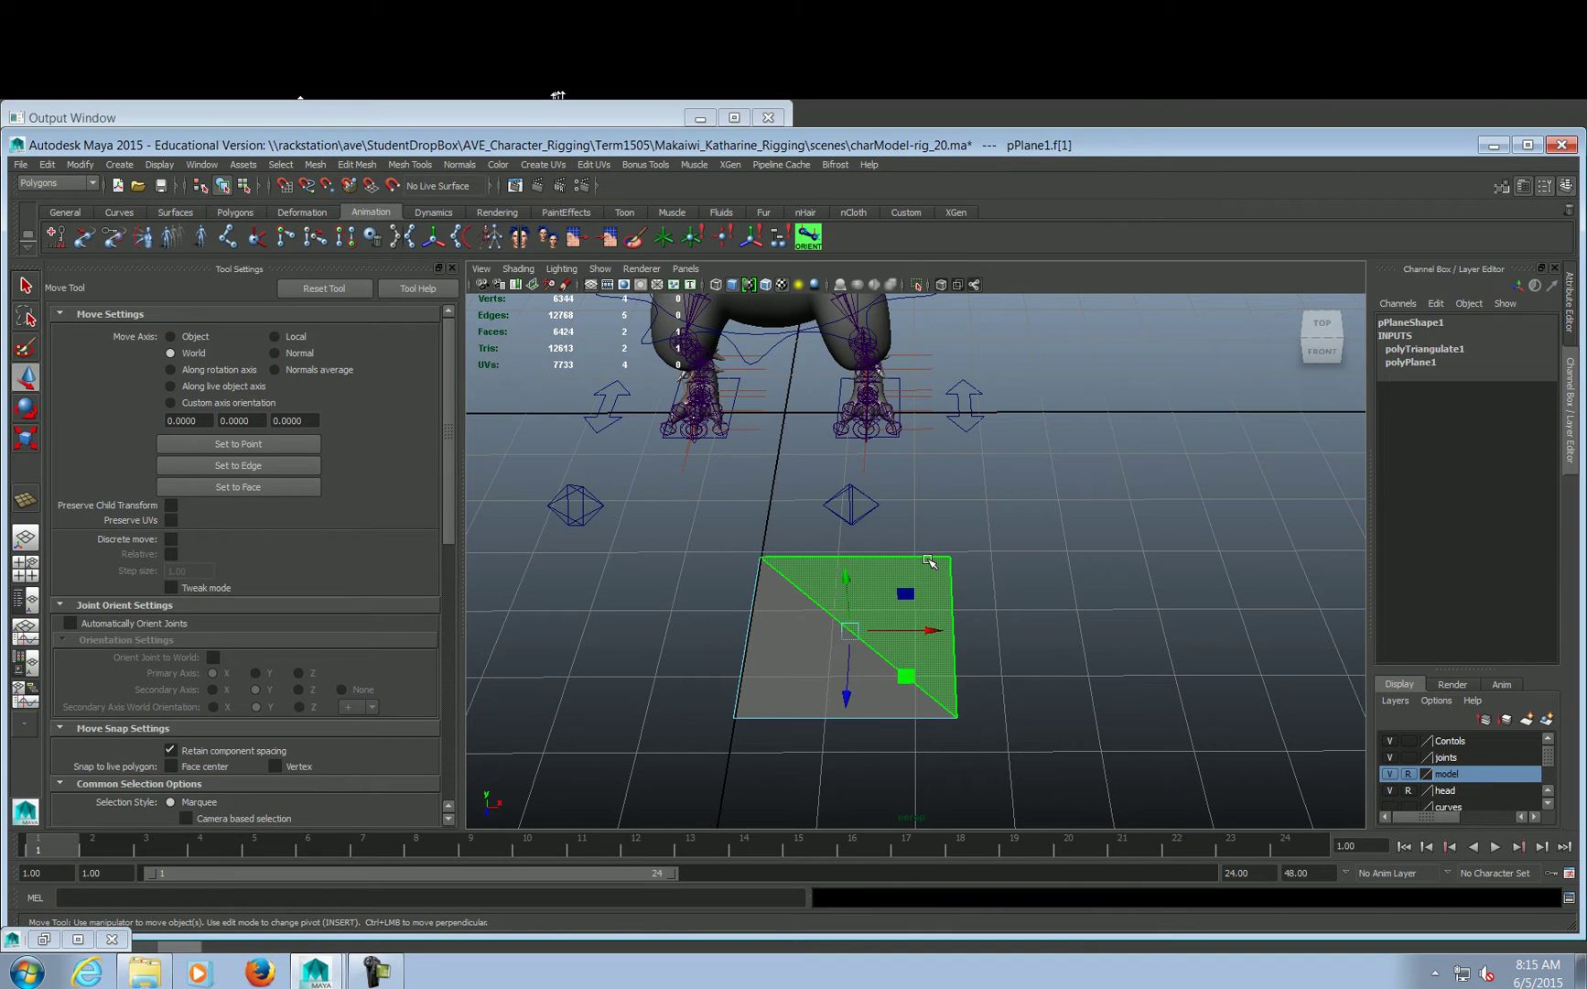
key(Delete)
alt+drag(1078, 574, 893, 587)
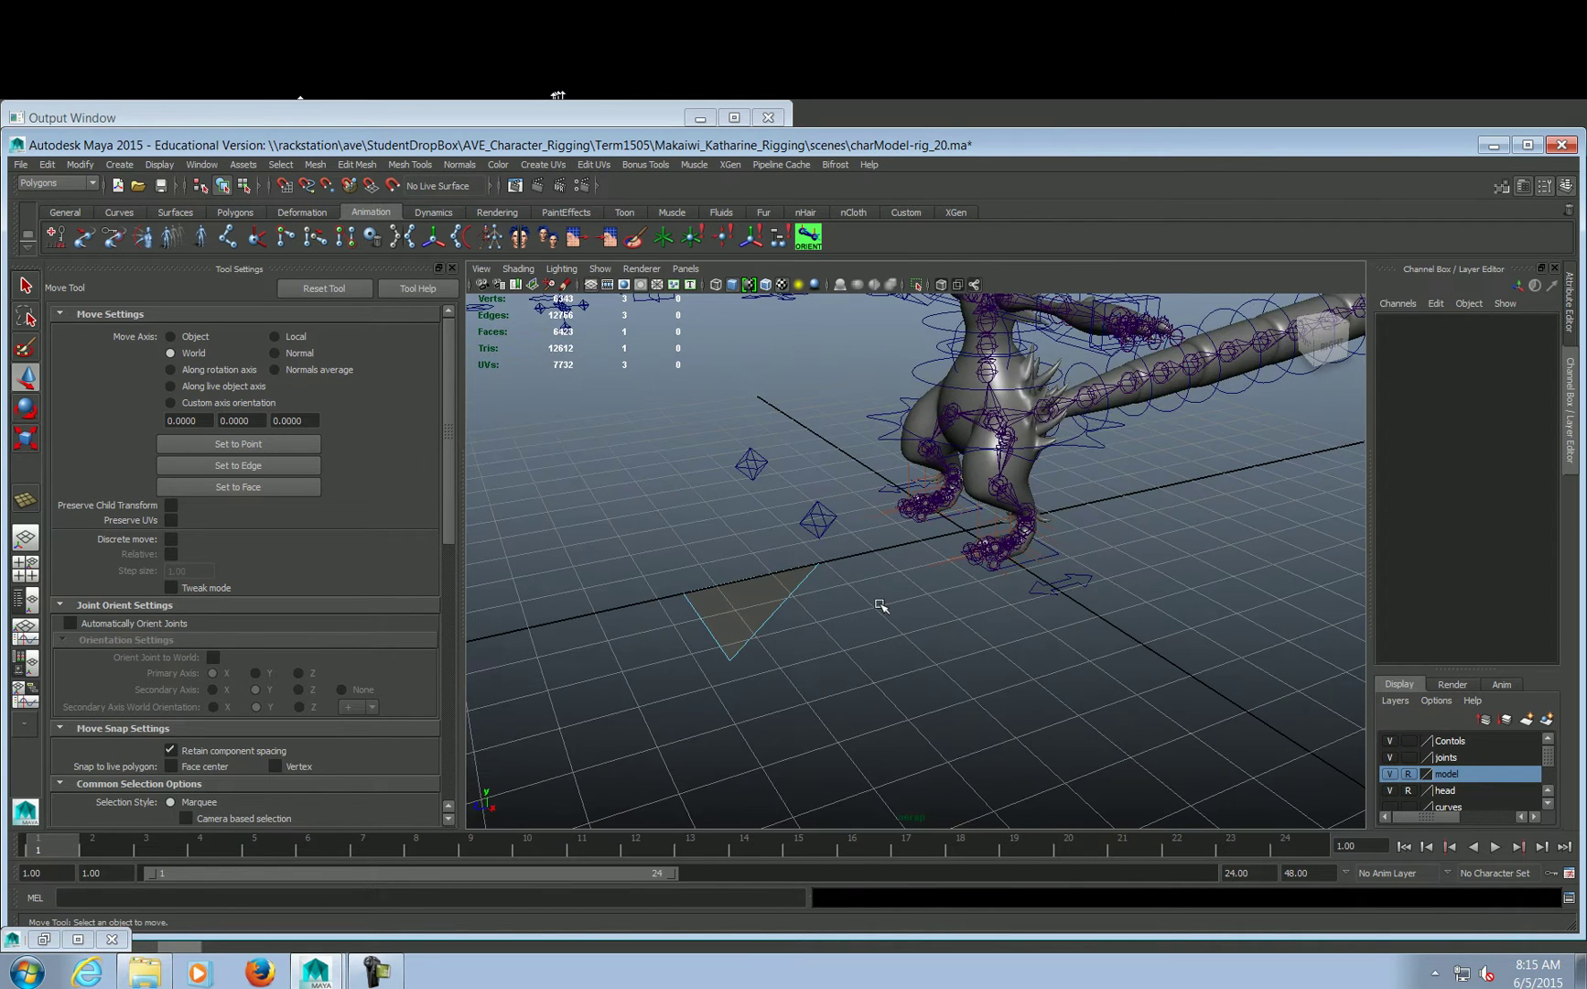
click(1389, 774)
Stand the remaining triangle upright by setting its Rotate Z to -90
alt+drag(1047, 628, 1083, 629)
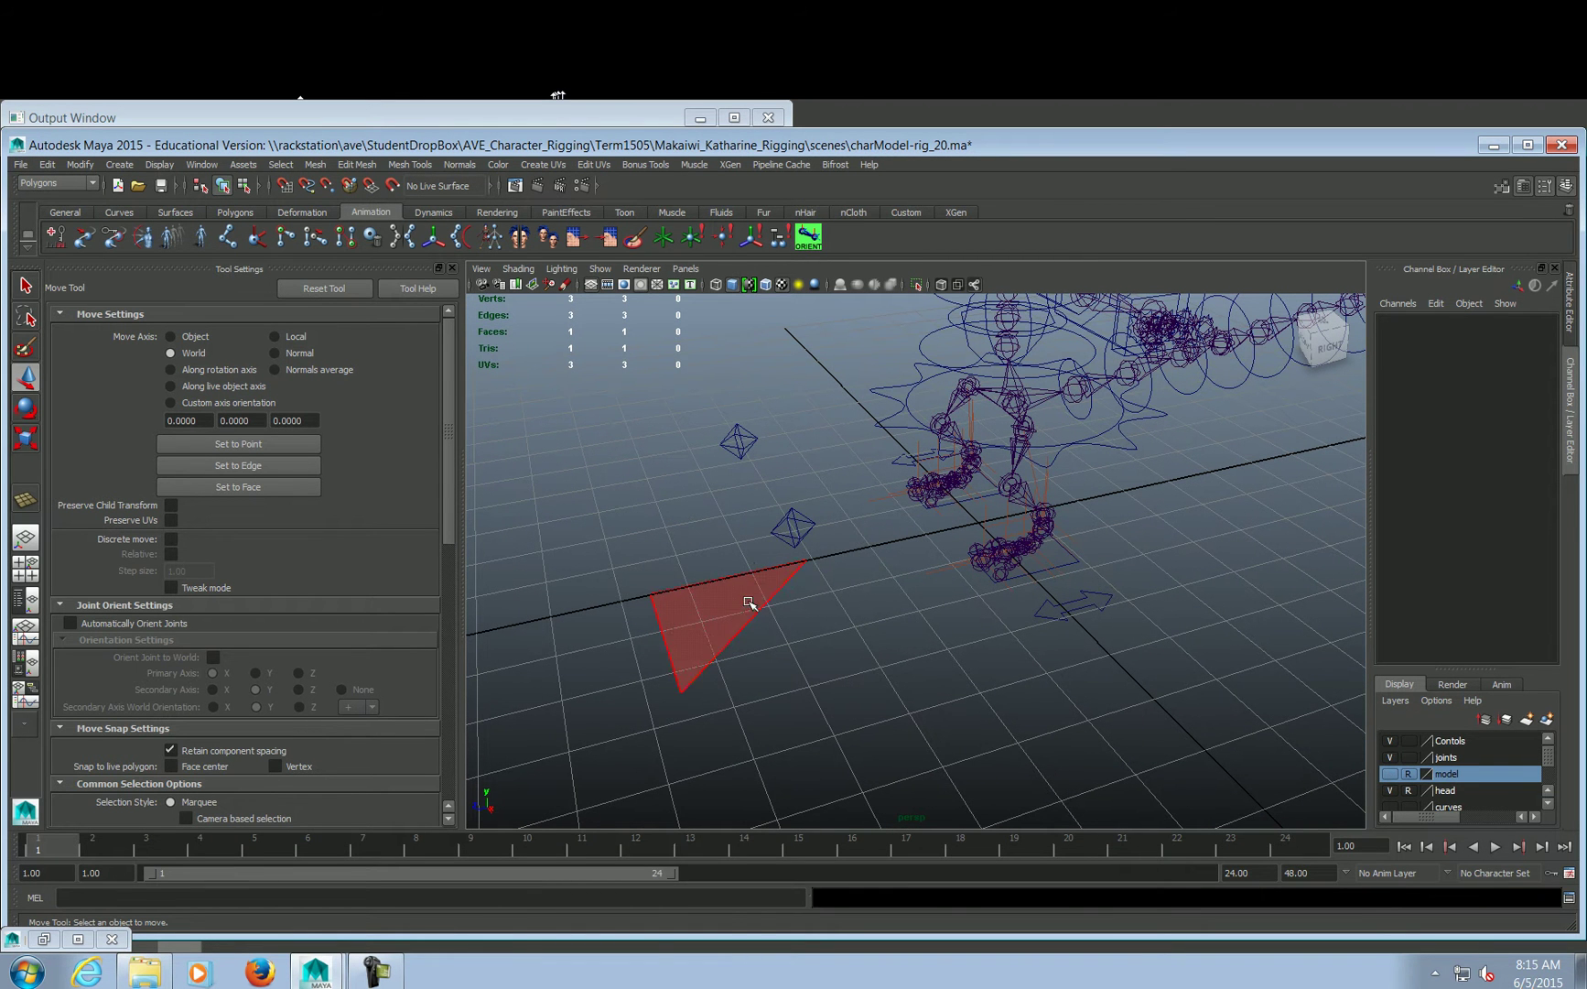
right_drag(744, 601, 742, 569)
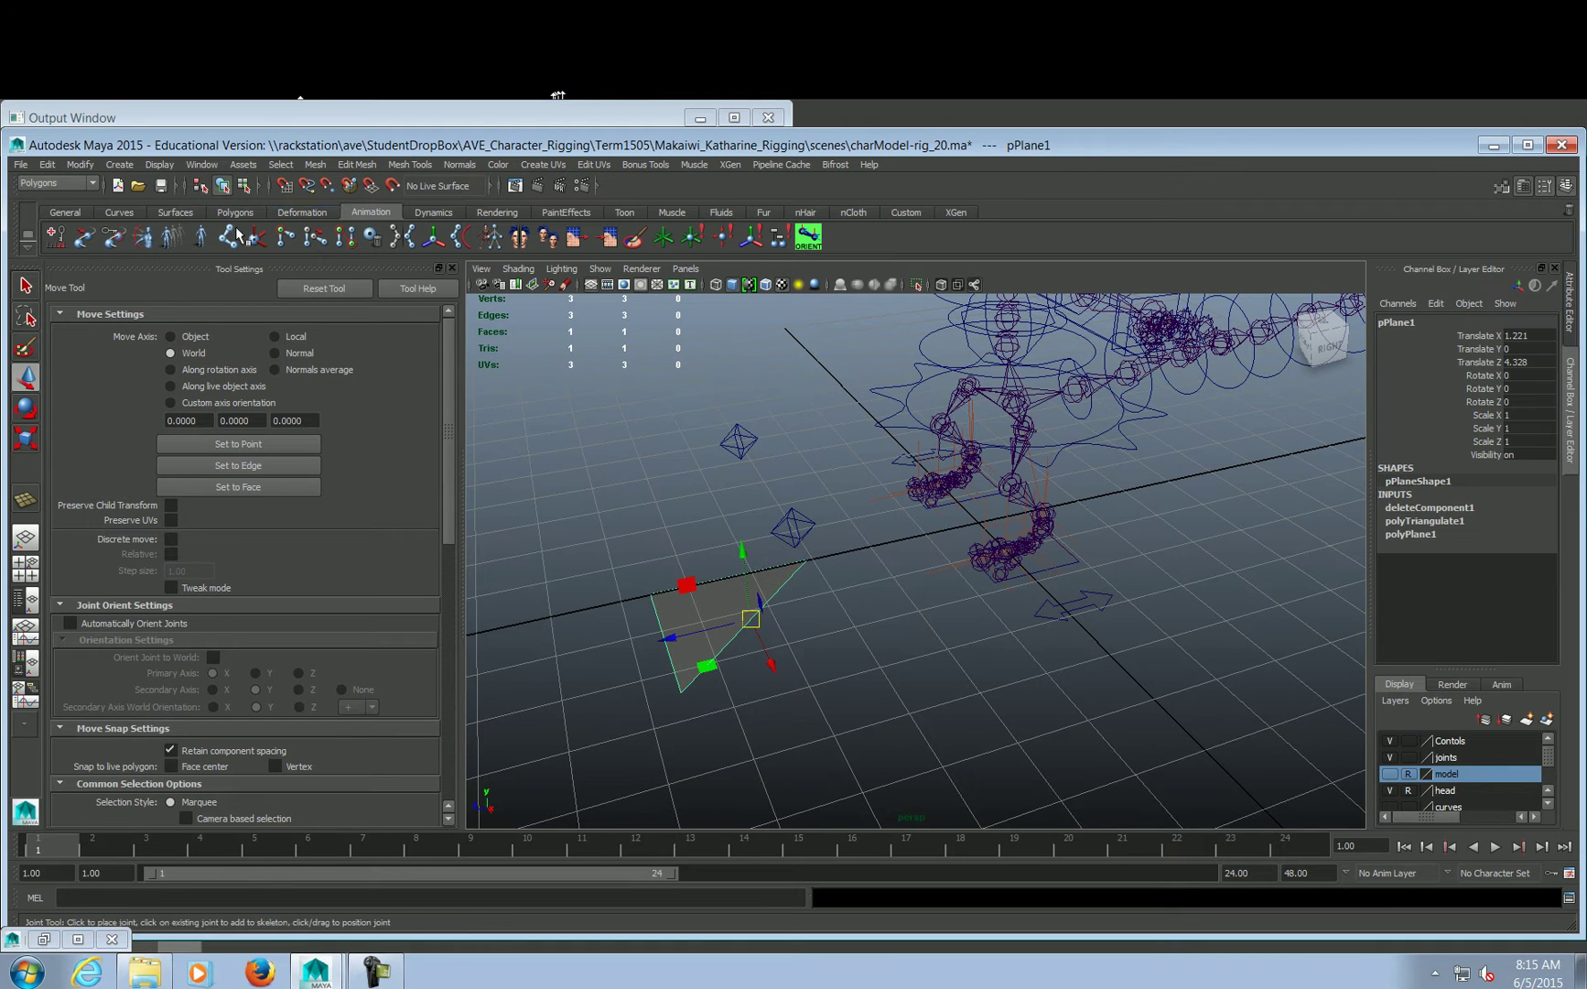
key(e)
drag(776, 591, 806, 572)
double_click(1530, 403)
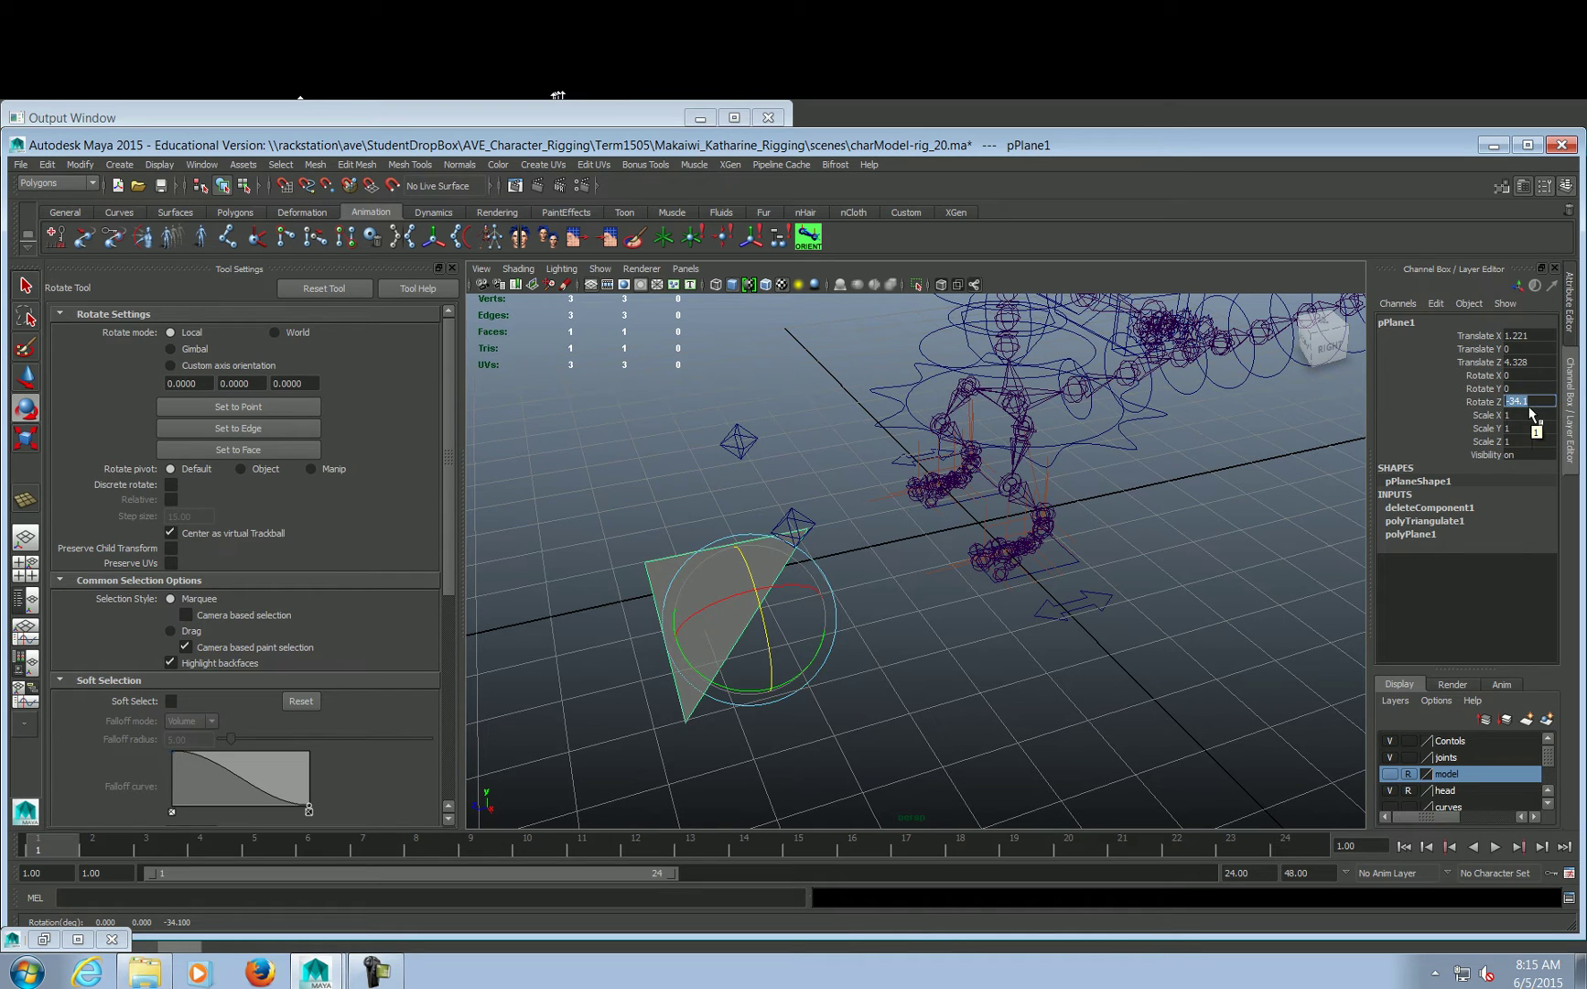
text(-90)
key(Return)
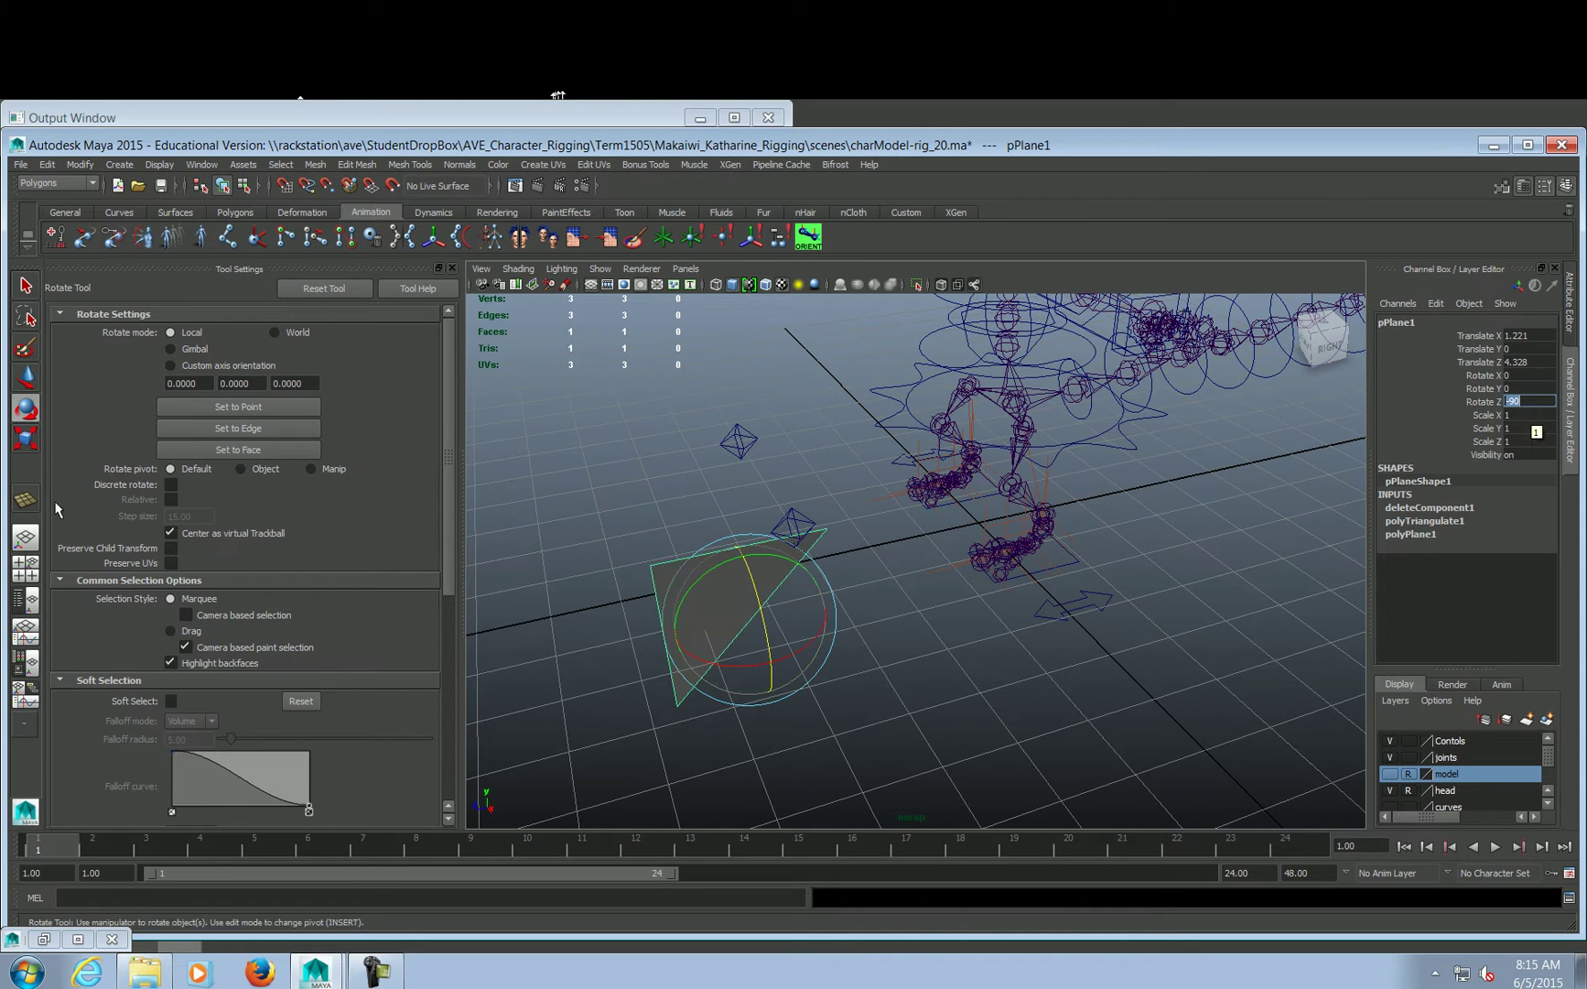
Move the triangle back along Z to the left leg, at a Translate Z of about -0.28
click(25, 377)
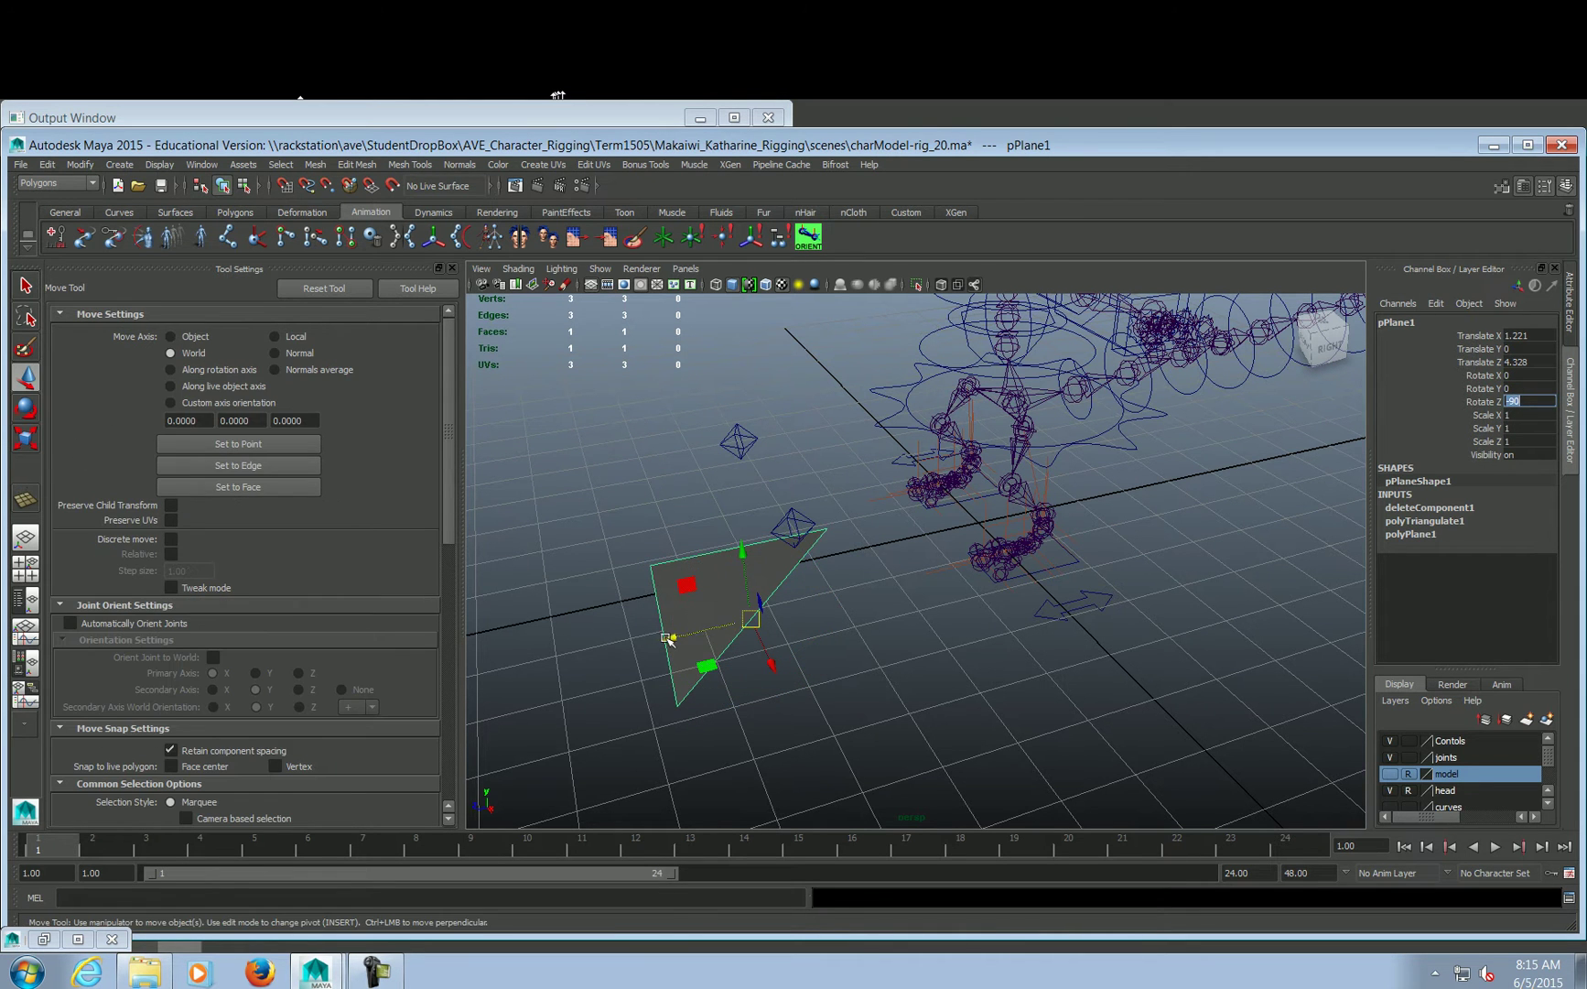
drag(696, 633, 918, 477)
alt+middle_drag(918, 477, 799, 527)
alt+right_drag(799, 527, 1067, 572)
alt+drag(1066, 573, 996, 549)
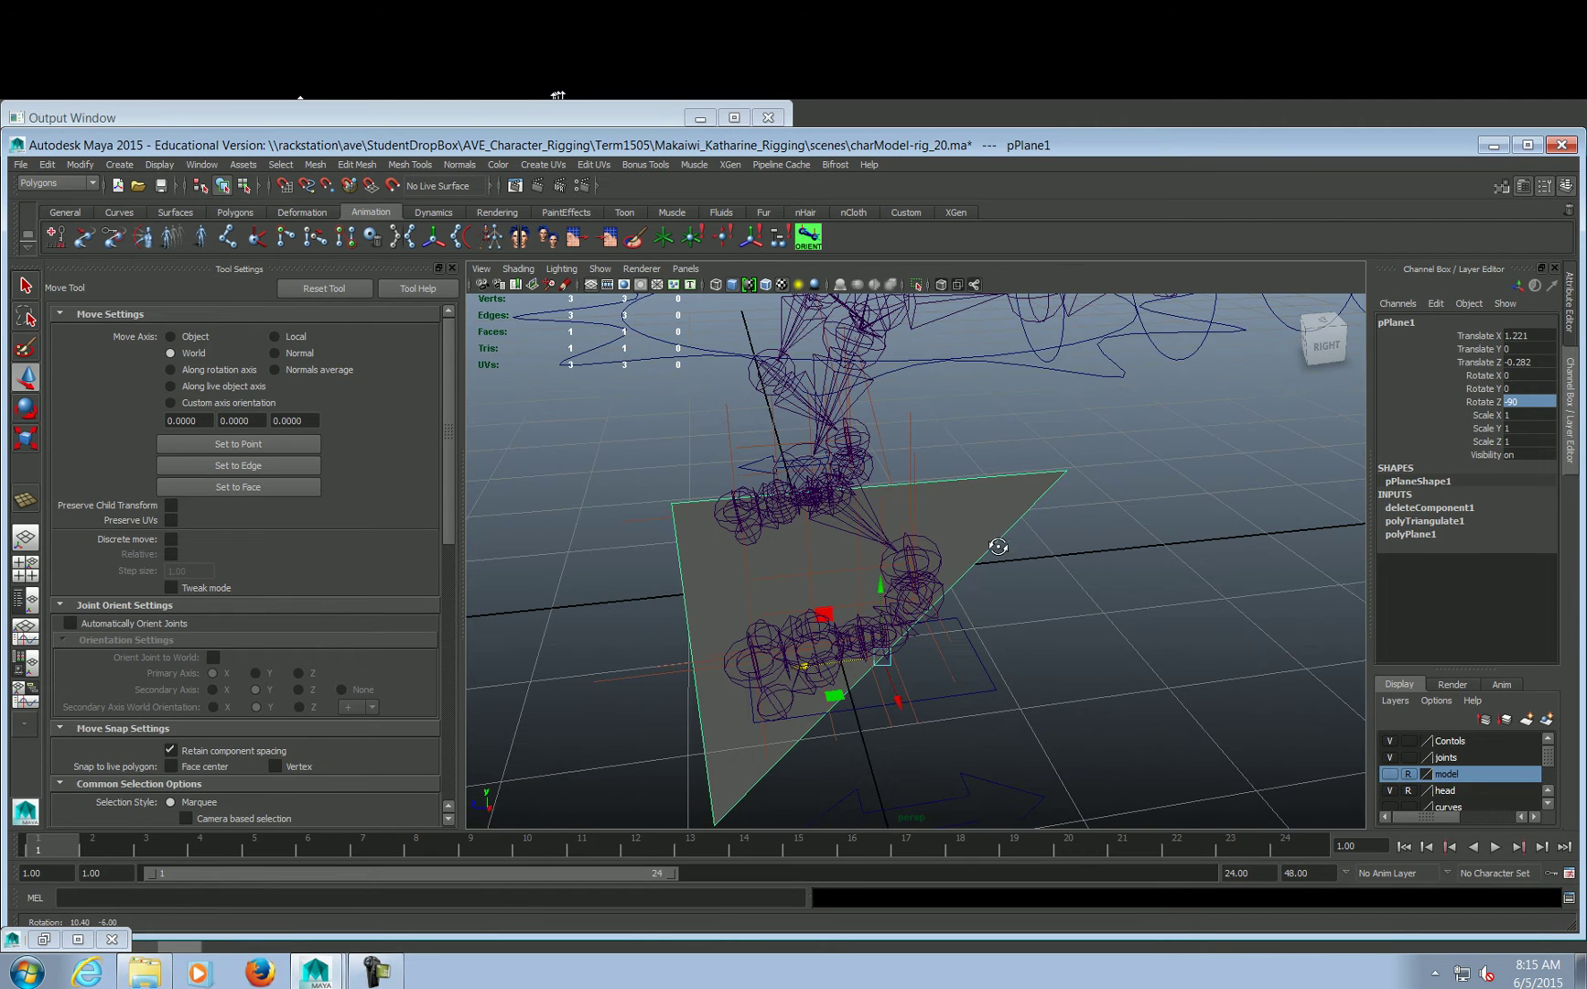
Snap the triangle's upper rear vertex to the left thigh joint
right_drag(1007, 503, 932, 500)
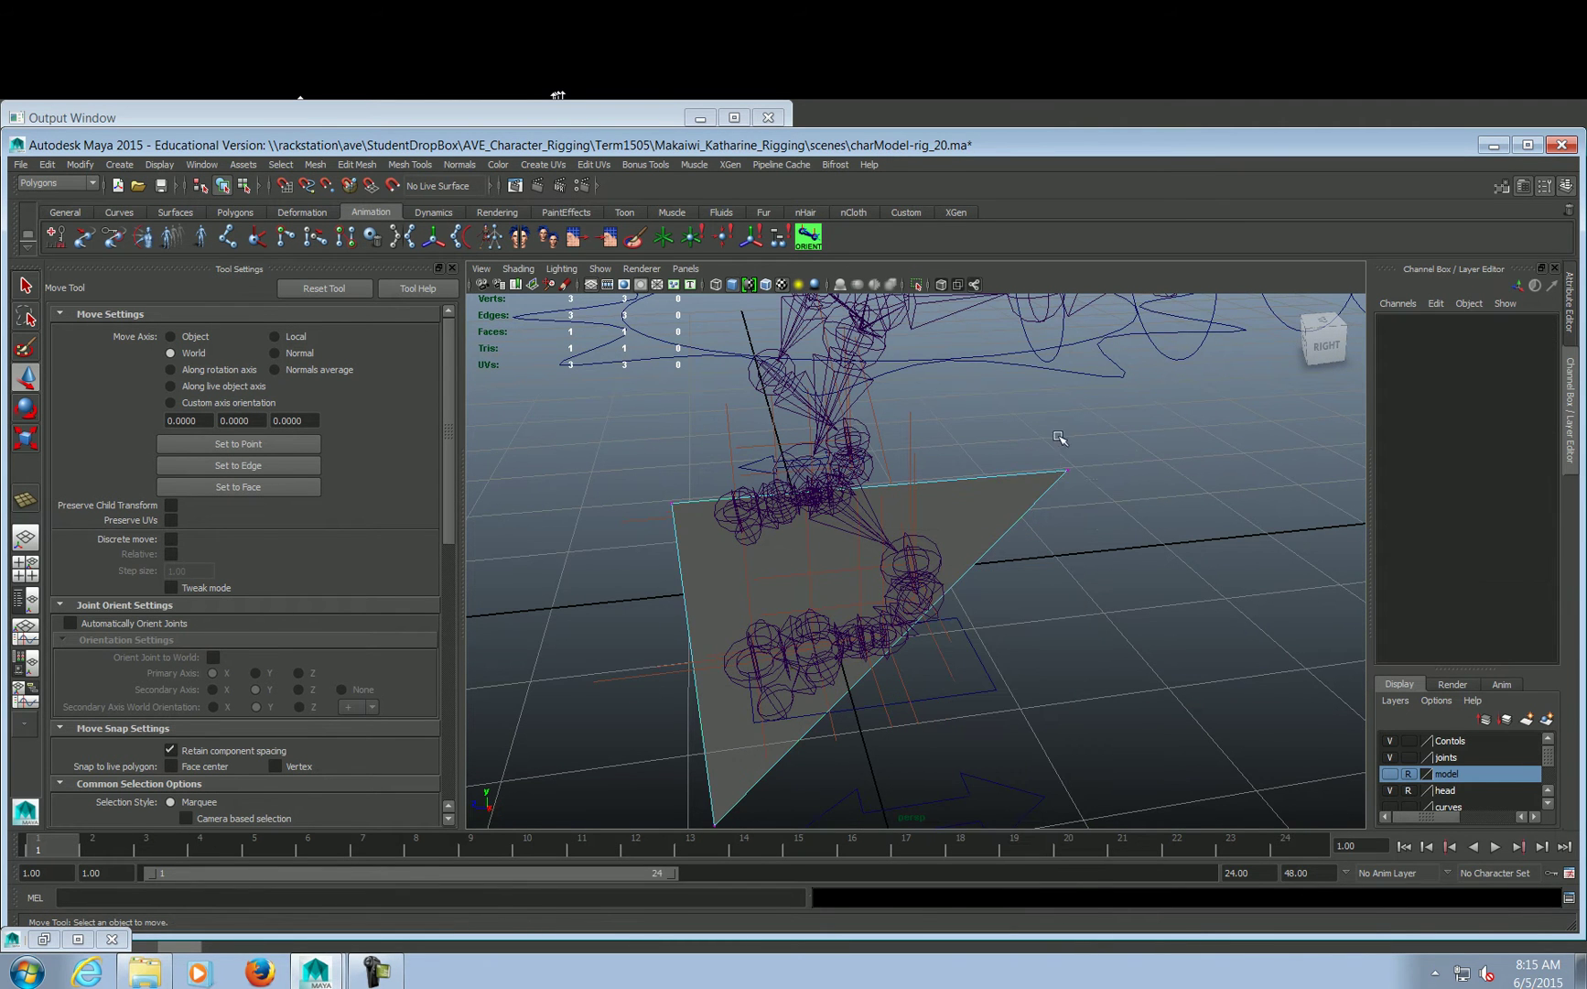
drag(1057, 434, 1127, 508)
alt+middle_drag(957, 455, 1003, 488)
key(v)
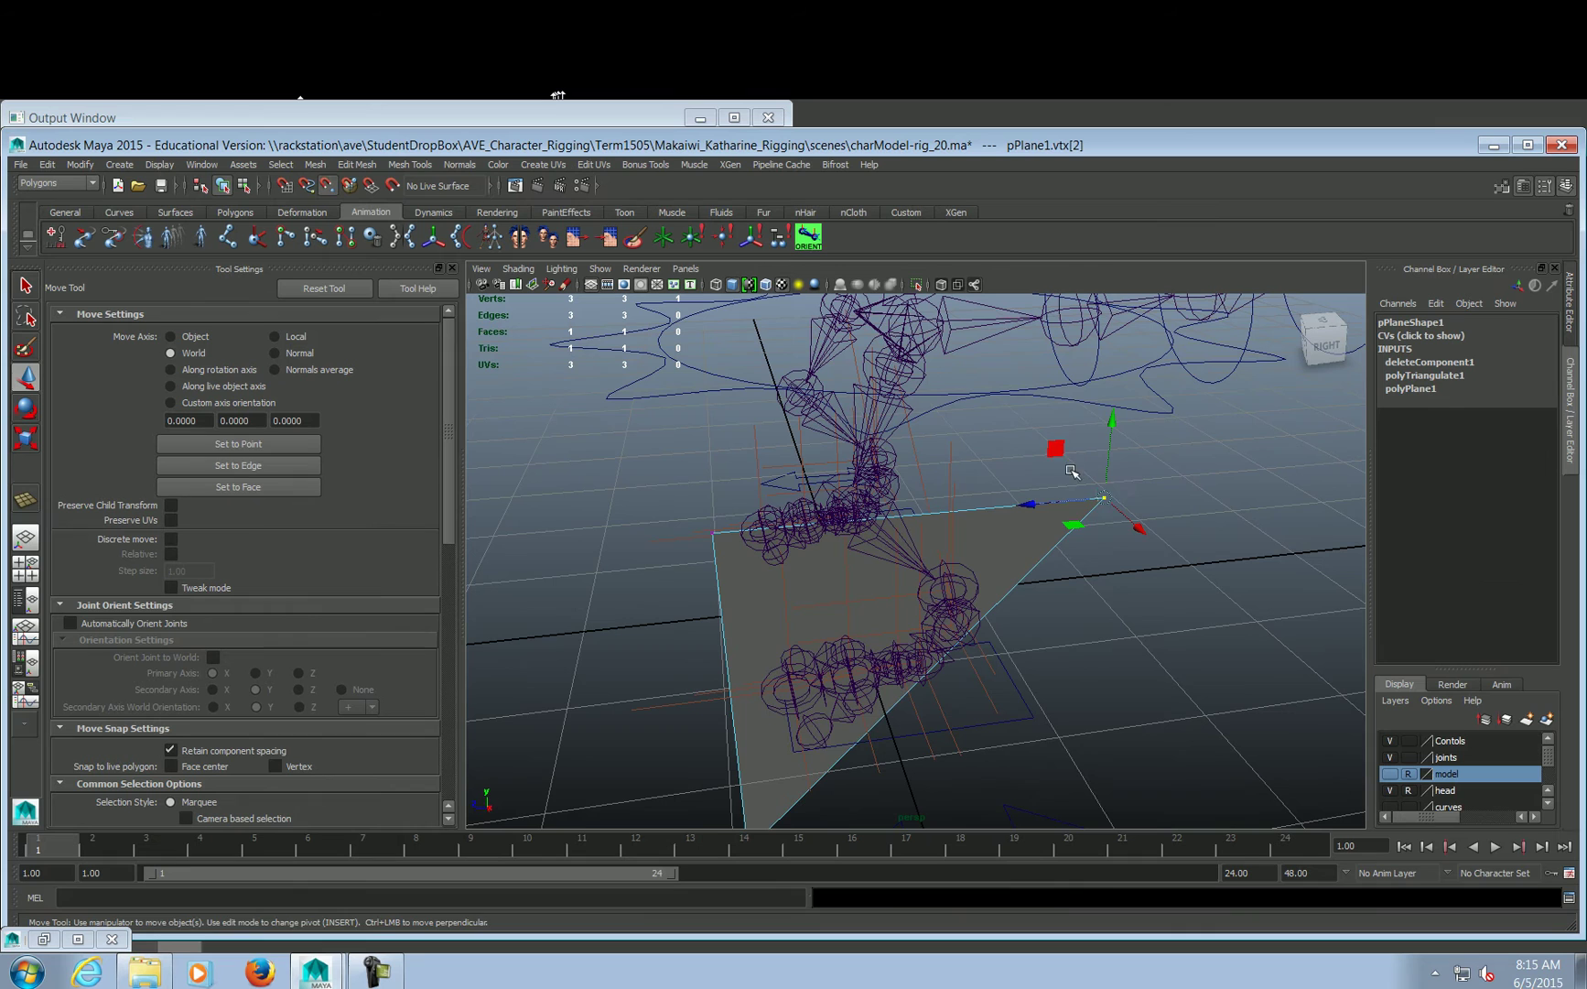
drag(1109, 494, 838, 308)
Snap the triangle's lowest vertex to the left ankle joint
alt+drag(1038, 542, 854, 673)
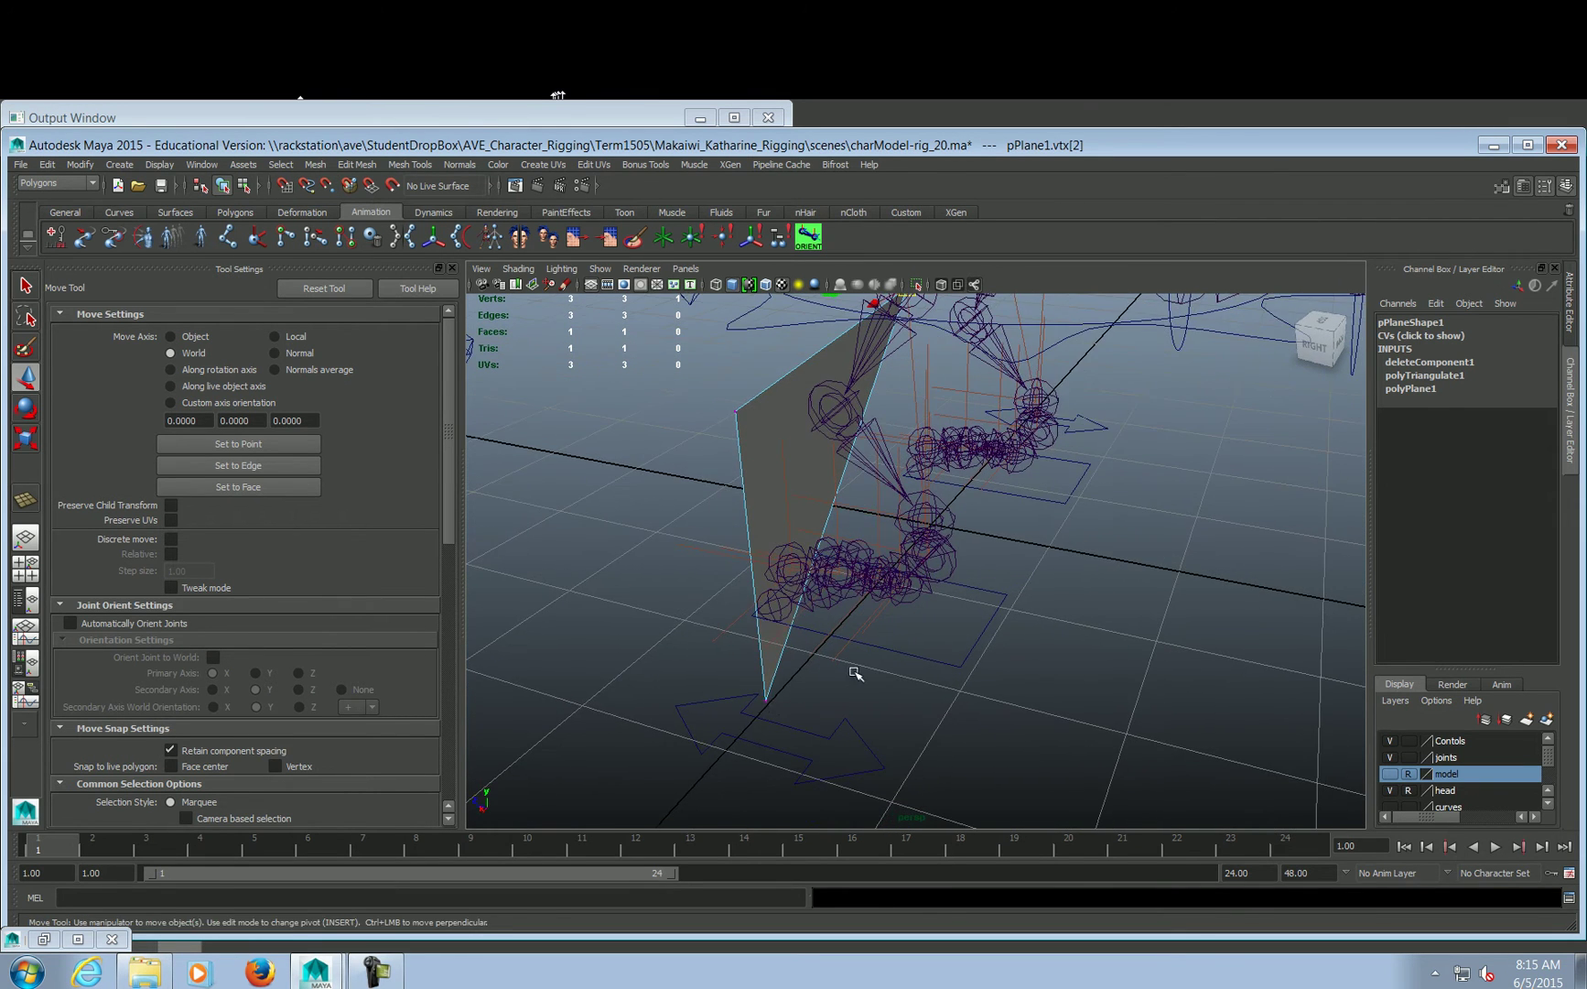
alt+drag(767, 705, 758, 698)
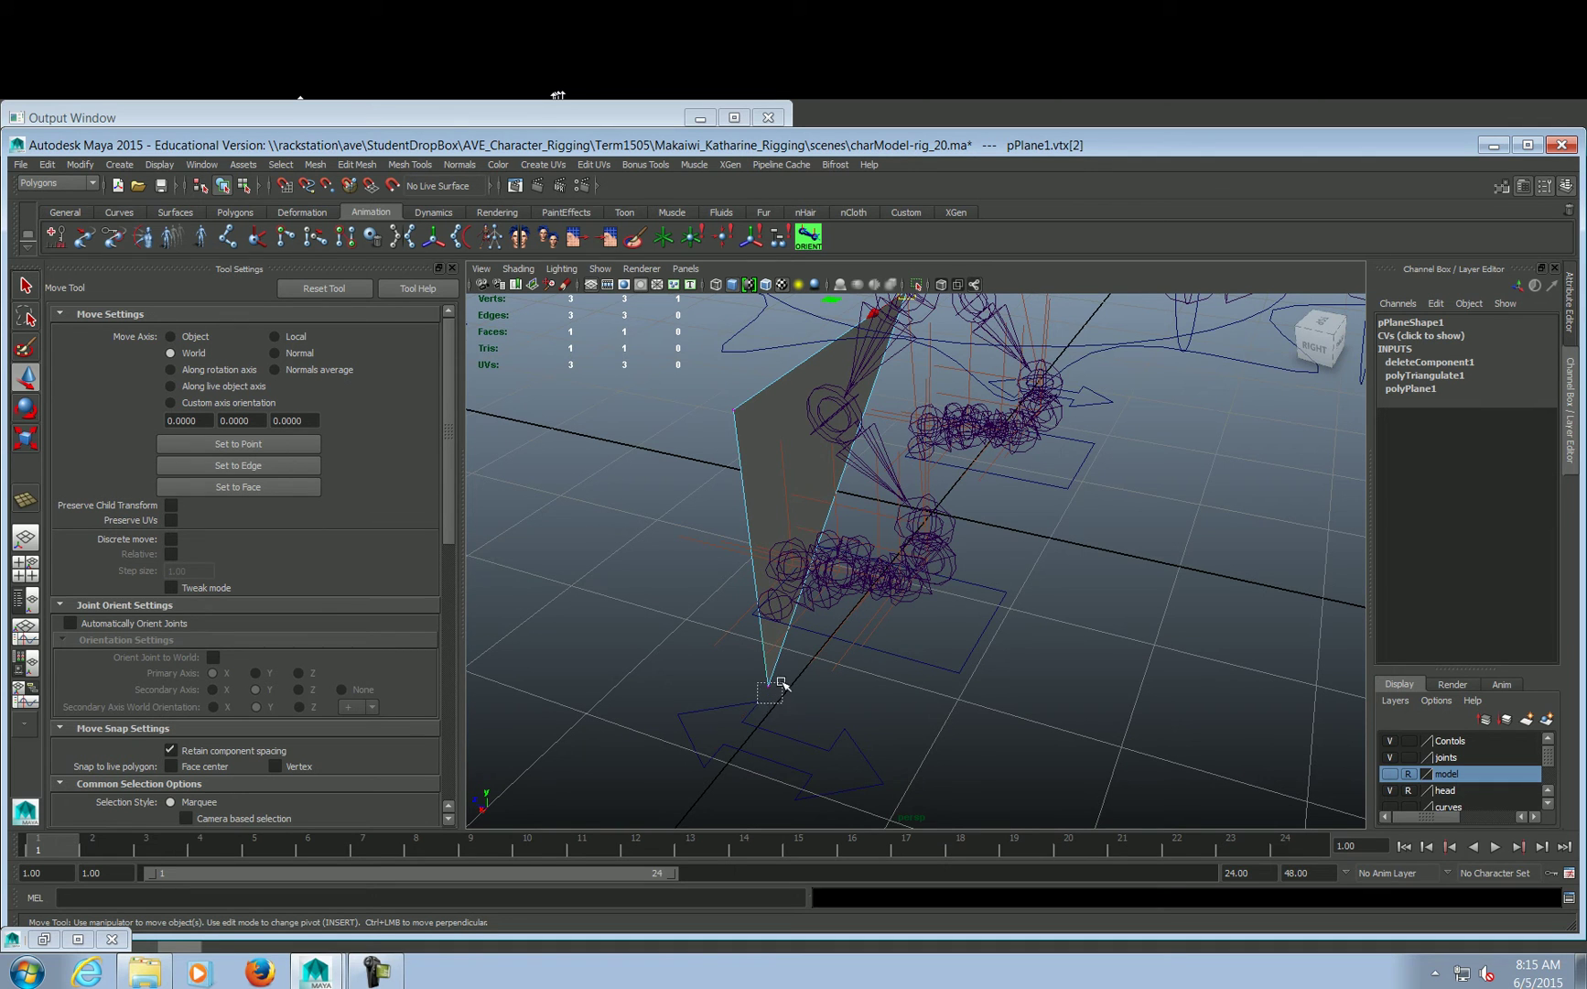
click(772, 685)
key(v)
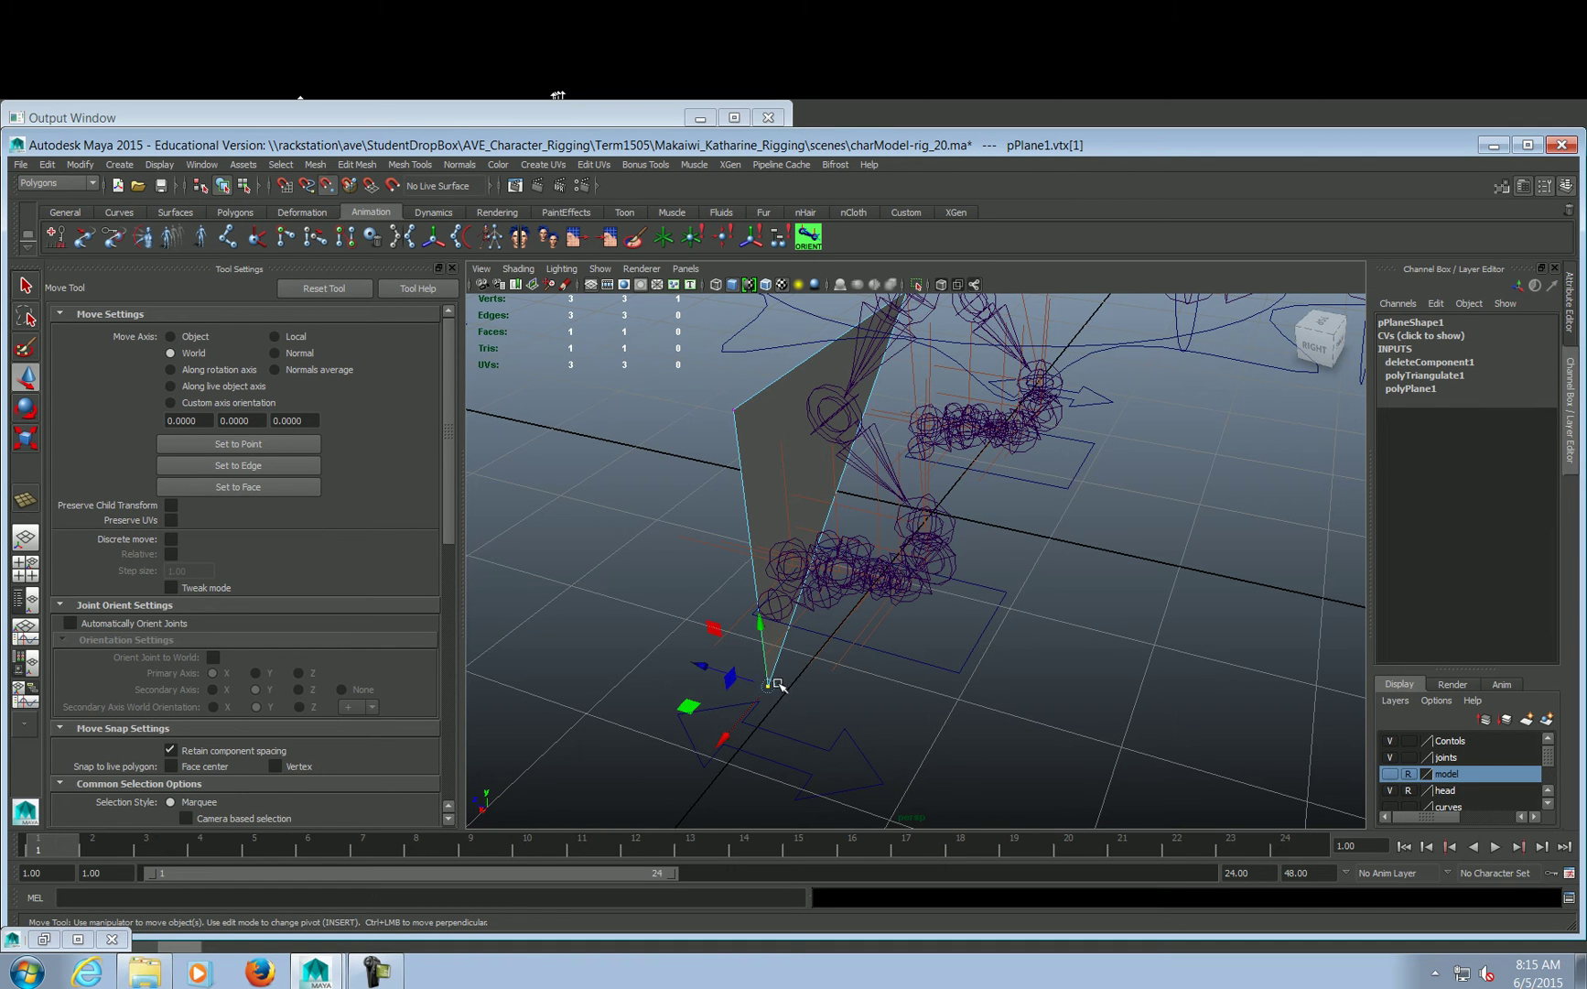
drag(770, 686, 929, 523)
Snap the triangle's remaining front vertex to the left knee joint
alt+middle_drag(998, 521, 1023, 636)
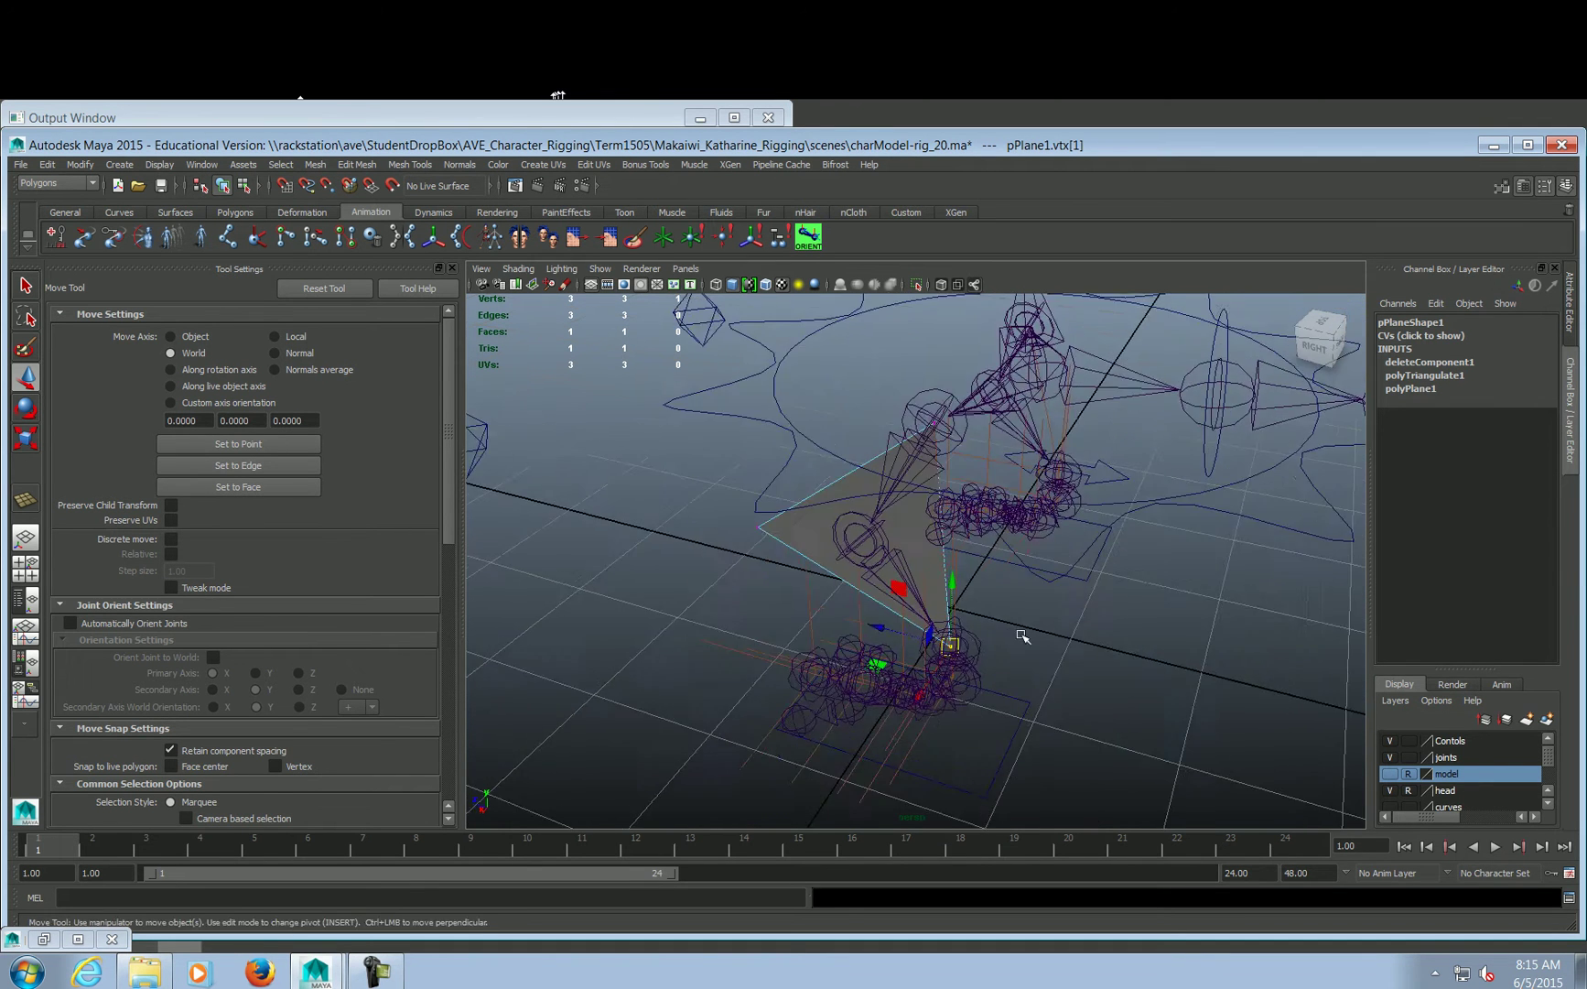
alt+drag(1023, 636, 1071, 601)
alt+drag(608, 547, 838, 601)
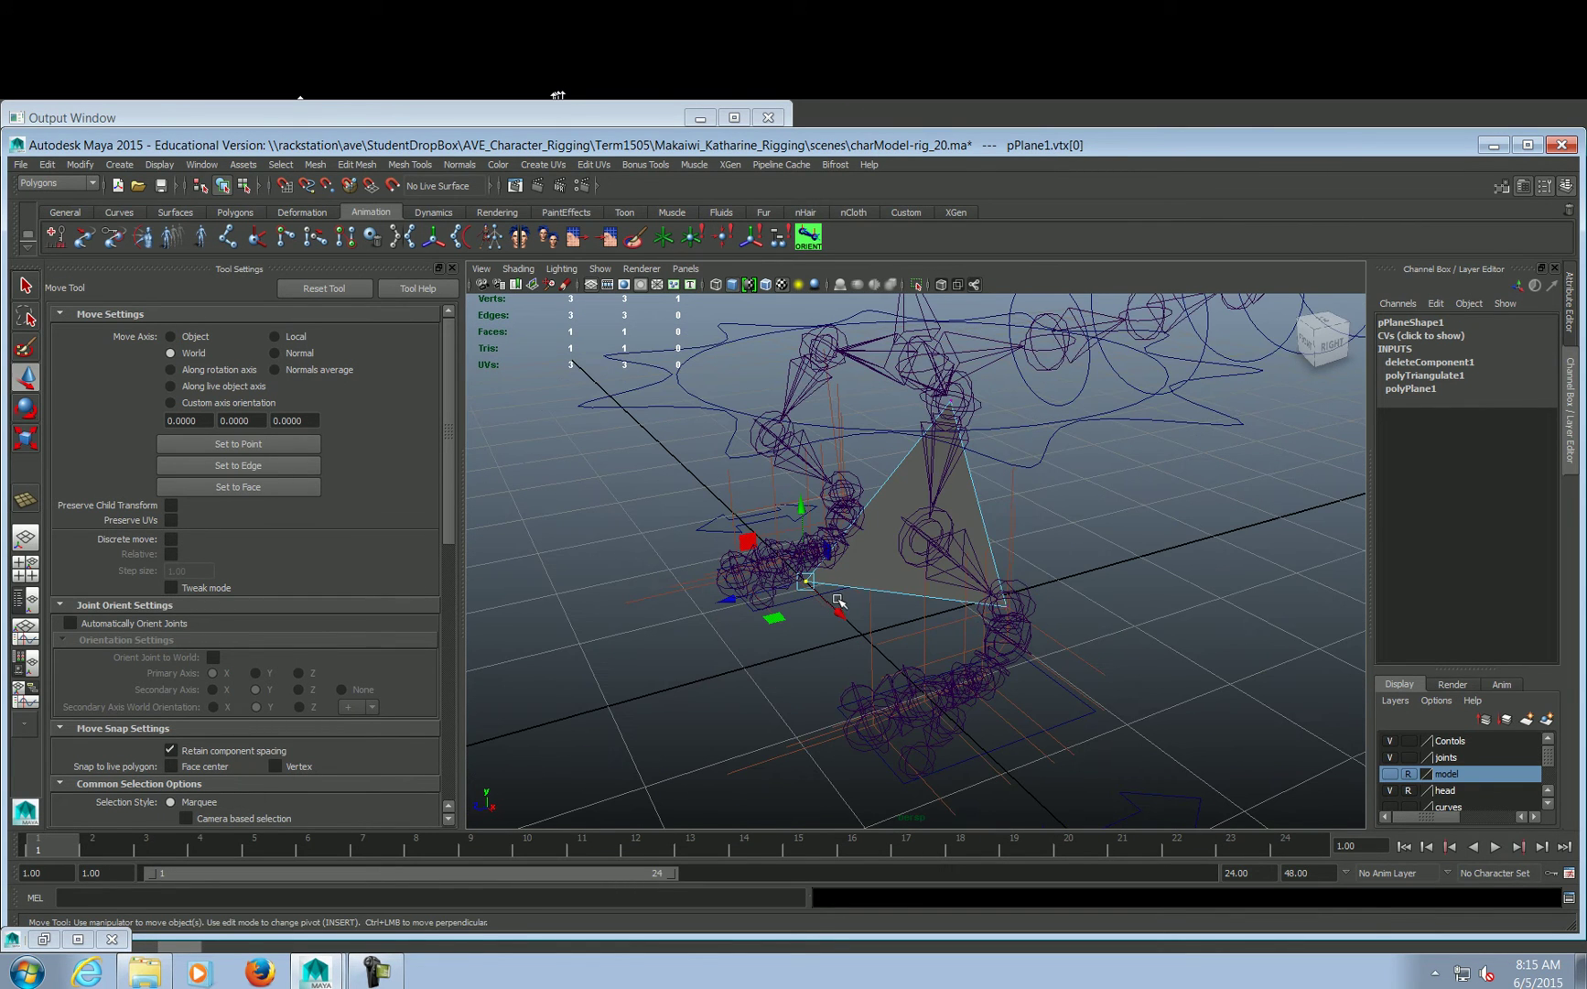
middle_drag(830, 586, 858, 565)
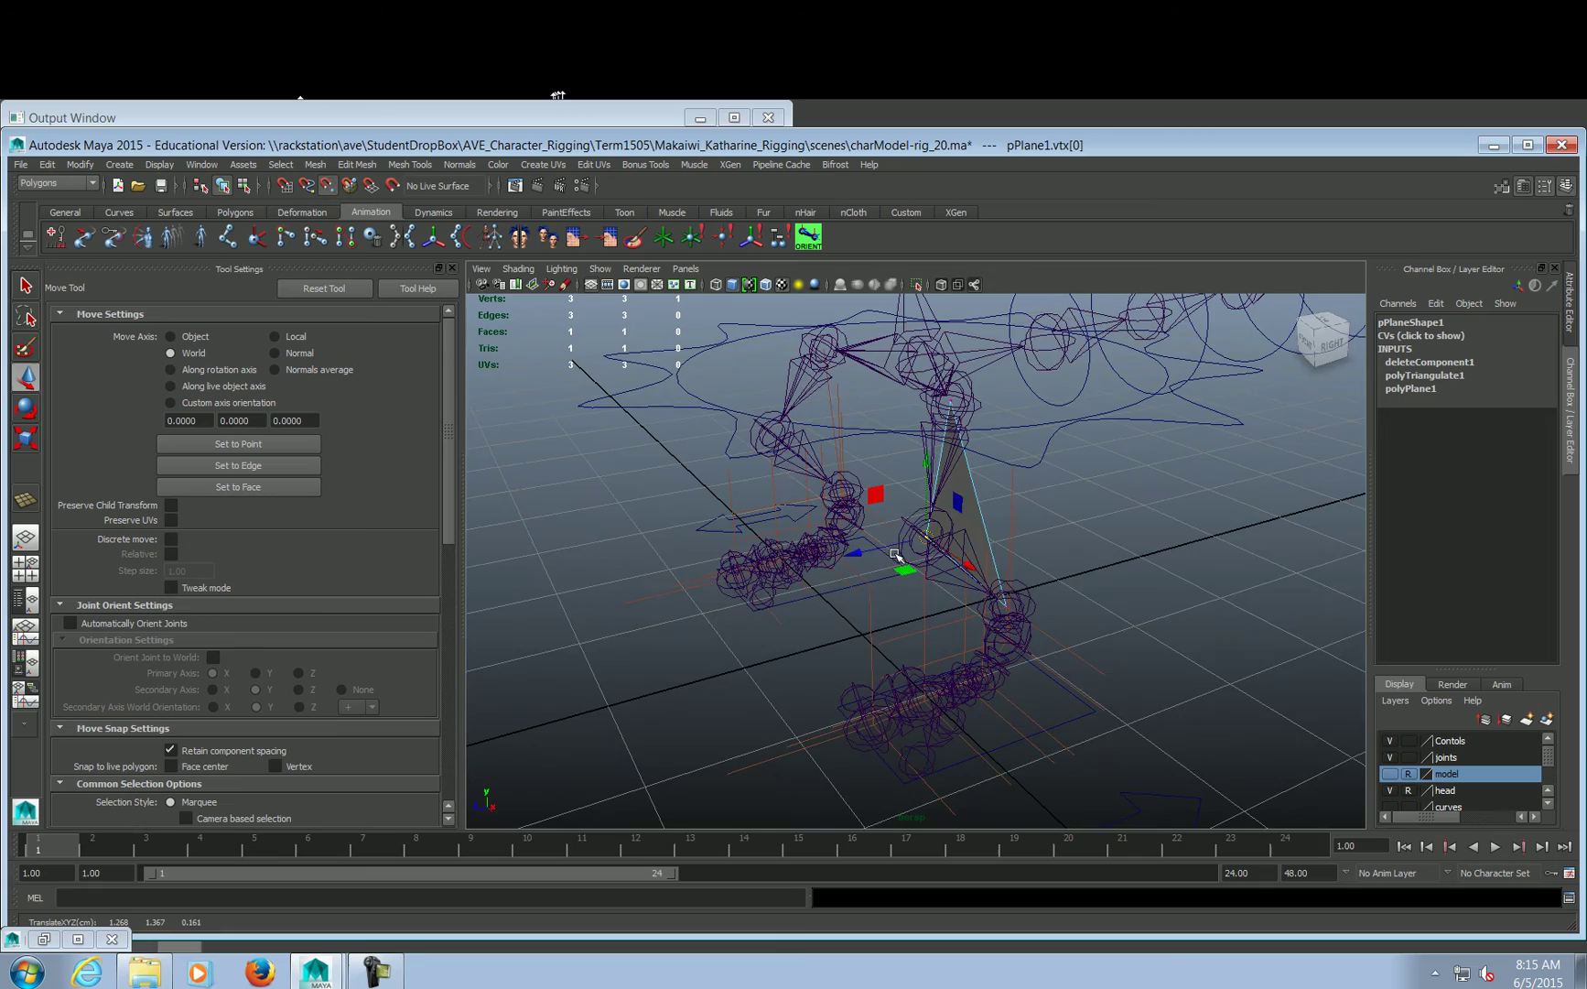
Set the move axis to Normal and pull the knee vertex forward, well out in front of the left leg
alt+drag(896, 553, 1044, 575)
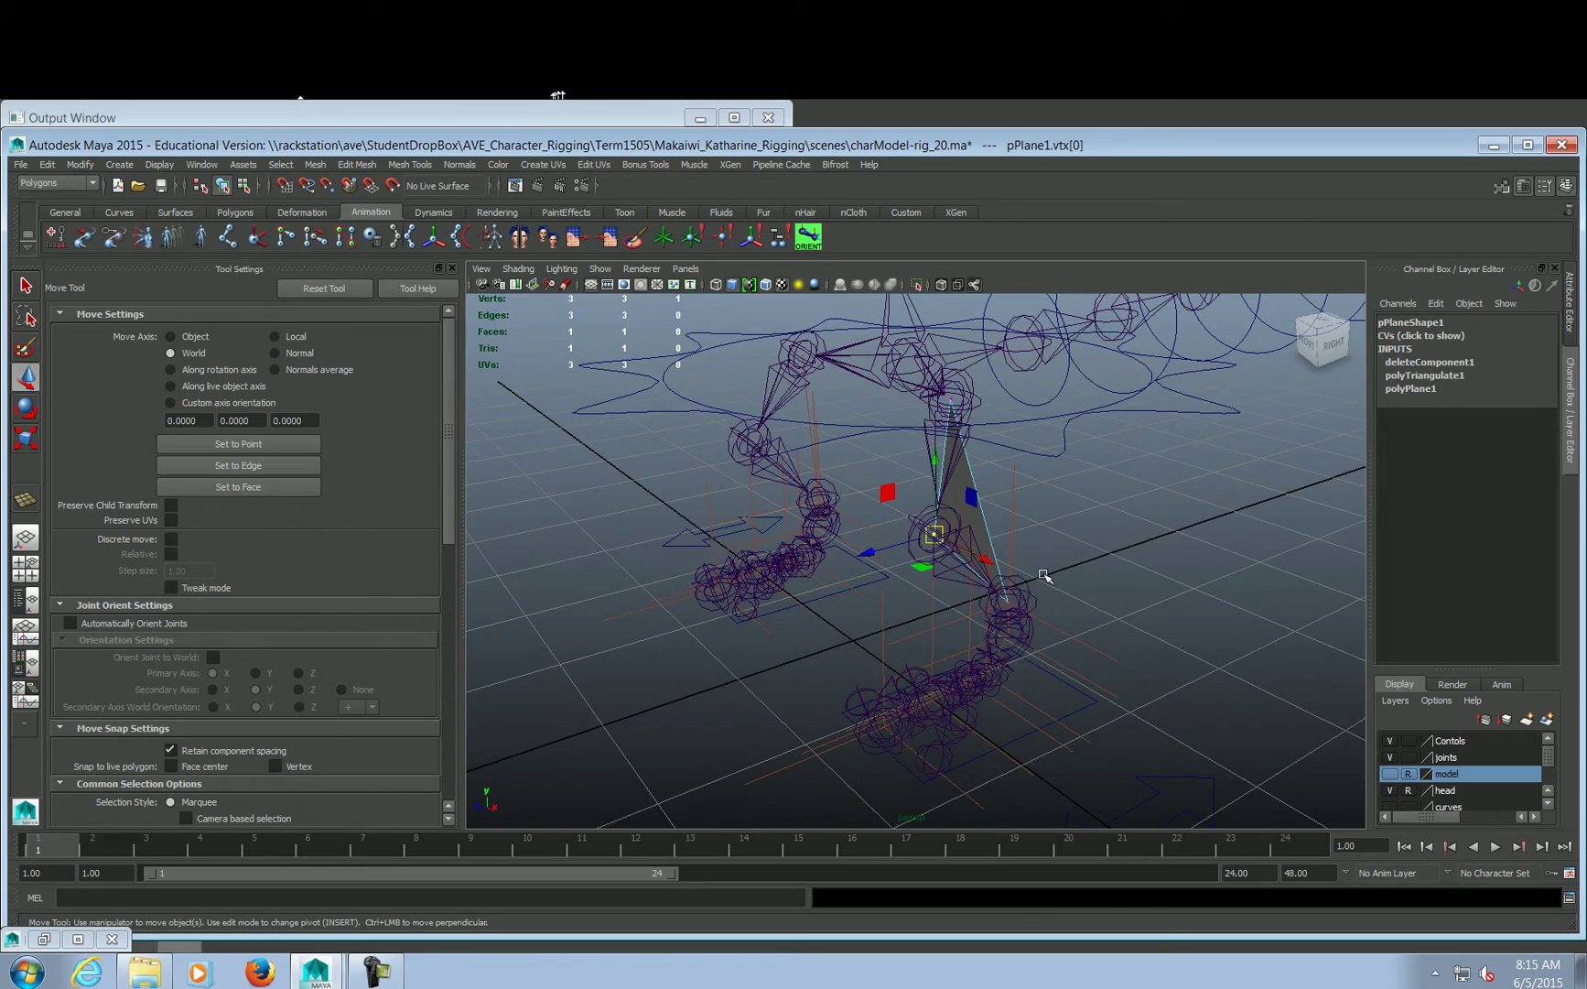
click(289, 351)
alt+drag(1175, 601, 982, 595)
alt+middle_drag(982, 596, 1028, 529)
alt+drag(1027, 528, 1086, 593)
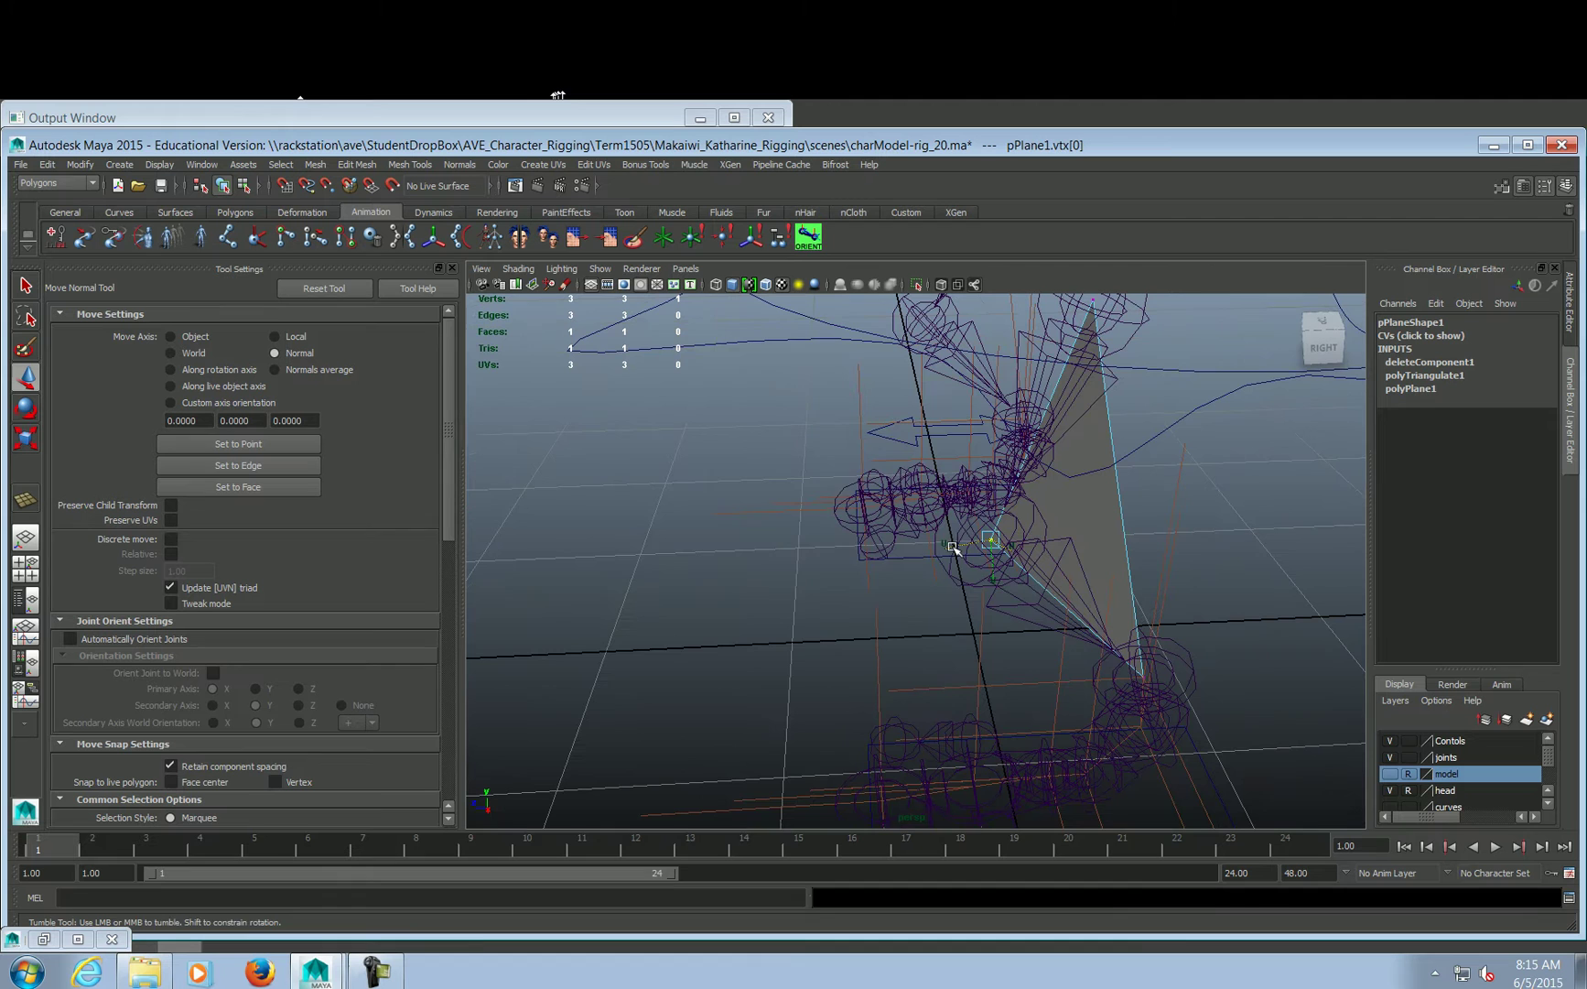
drag(953, 547, 565, 573)
alt+right_drag(933, 573, 736, 539)
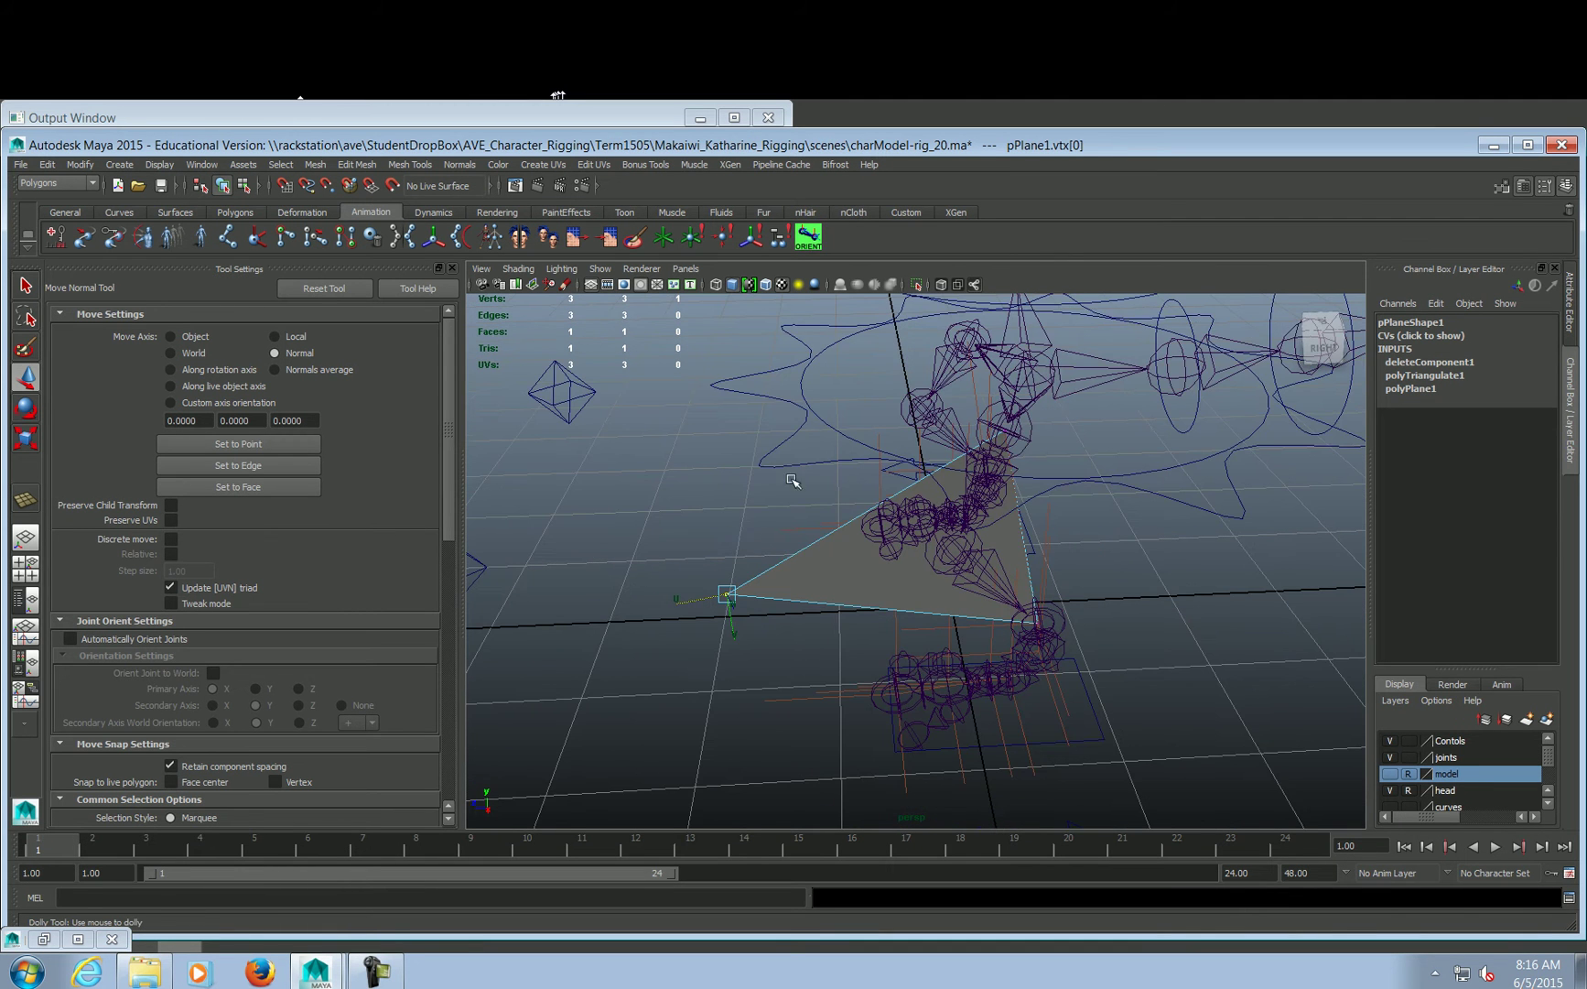
Pull the triangle's front vertex farther forward along the Normal axis, out to the left knee pole vector control
alt+middle_drag(793, 485, 1031, 475)
alt+drag(1031, 475, 963, 455)
drag(914, 559, 880, 560)
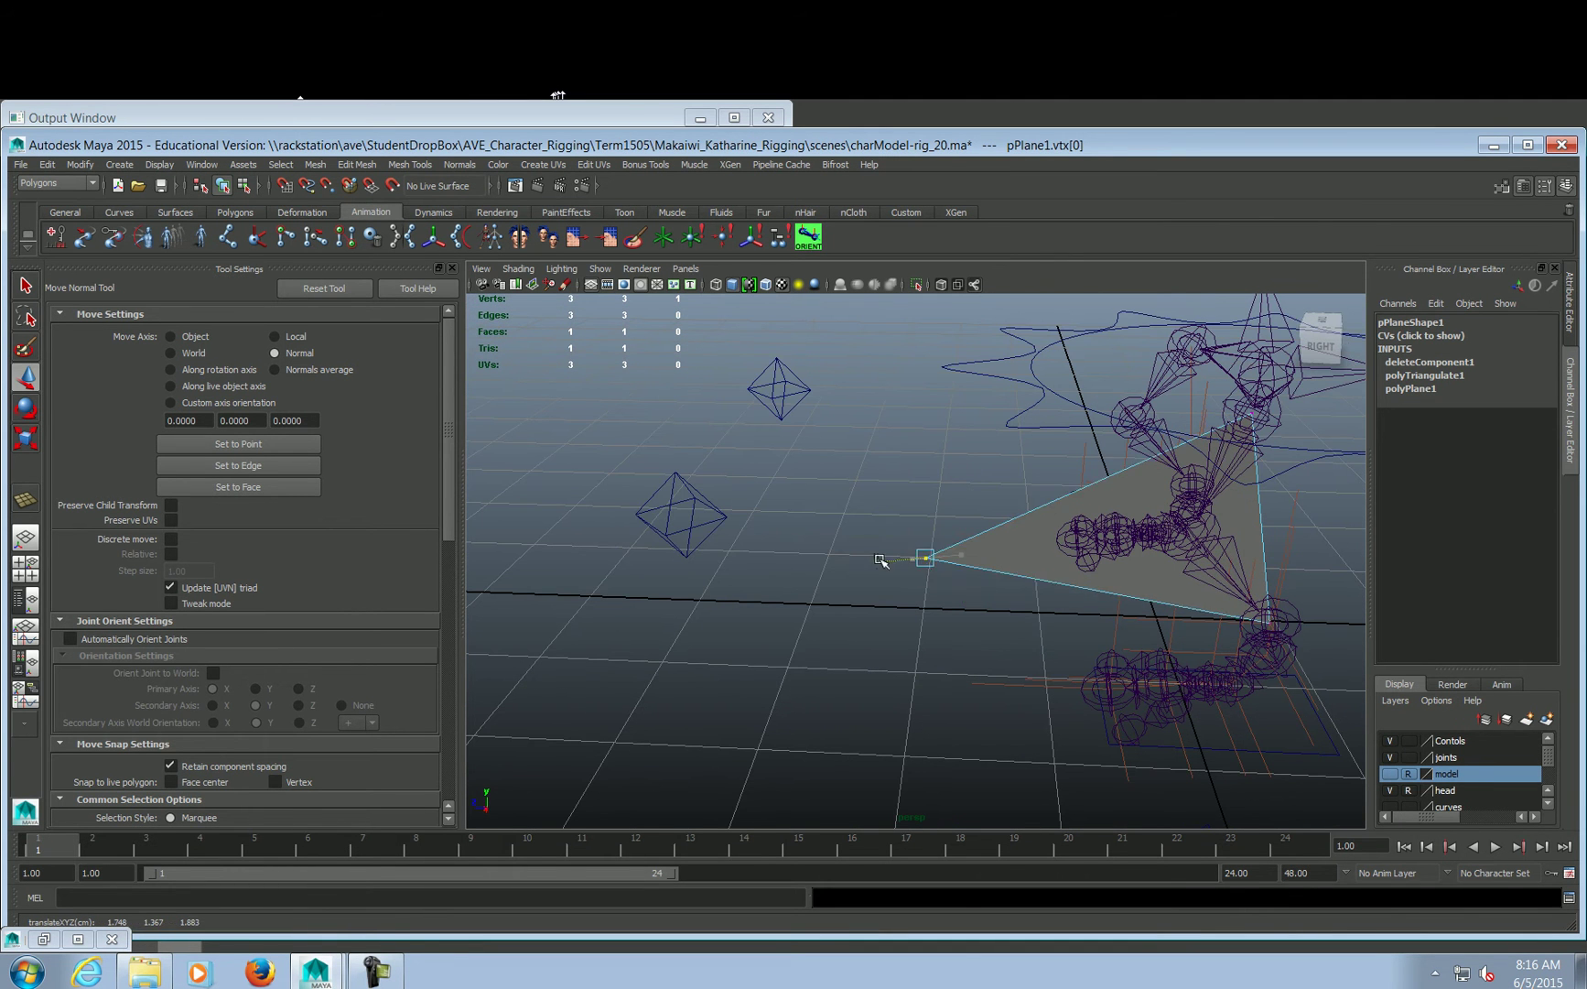
alt+drag(777, 519, 1141, 494)
alt+drag(1266, 601, 897, 539)
alt+middle_drag(896, 538, 1030, 500)
alt+drag(1030, 501, 1089, 497)
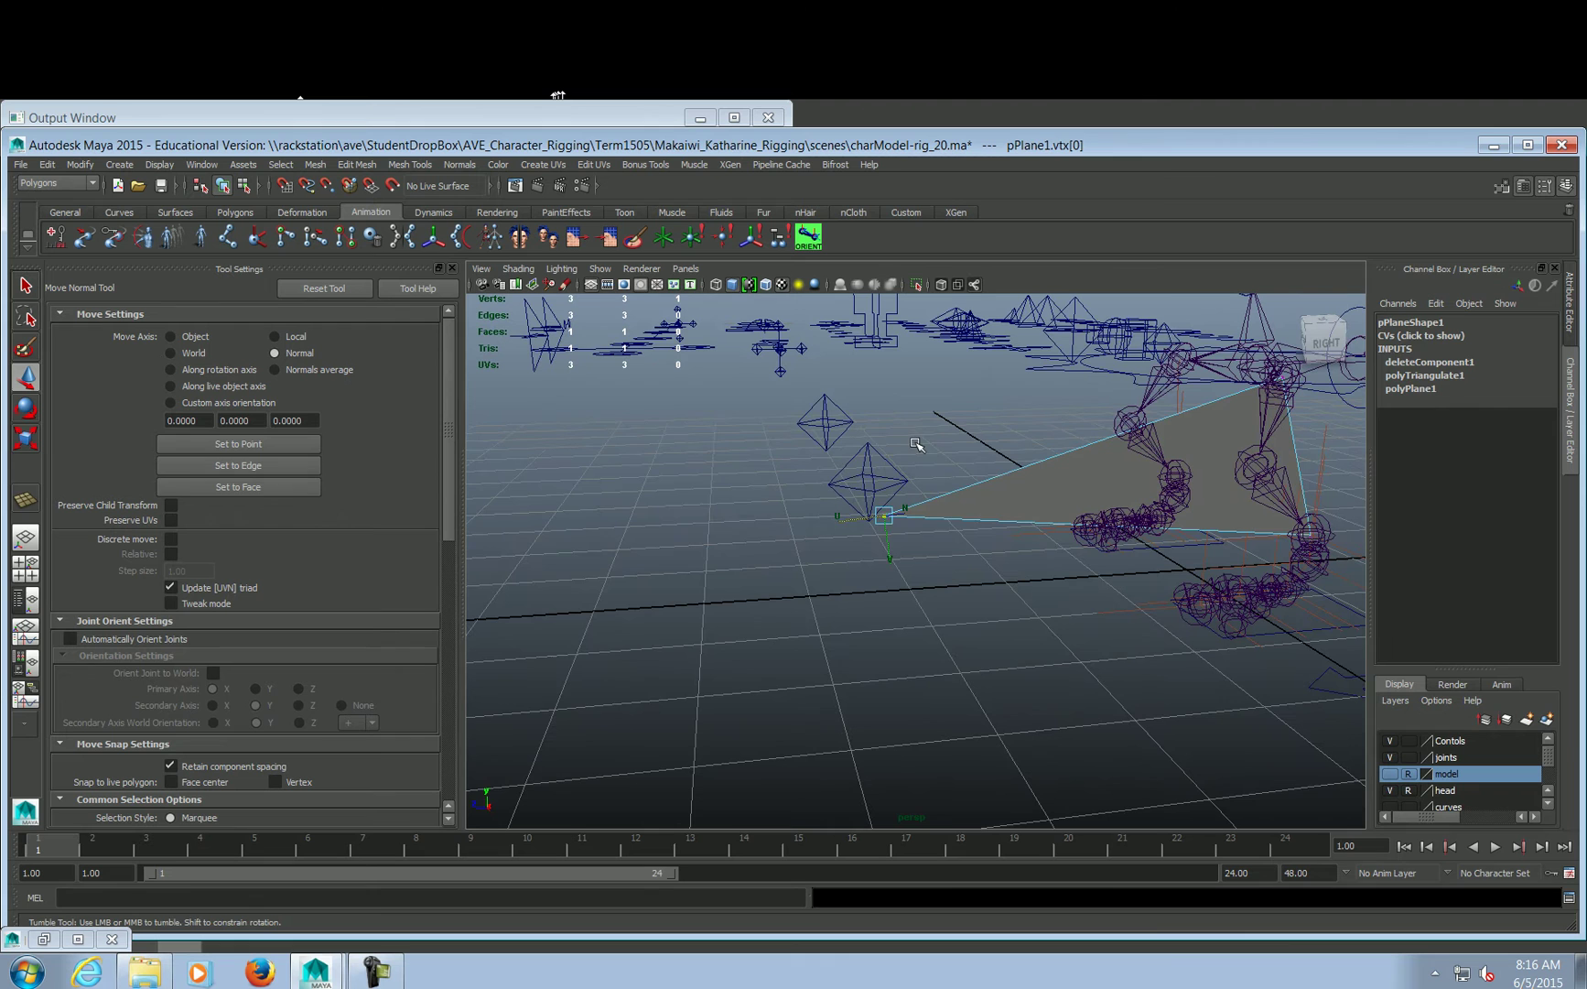
Set the move axis to World and snap L_PV_Knee_CTRL to the triangle's front vertex
click(892, 474)
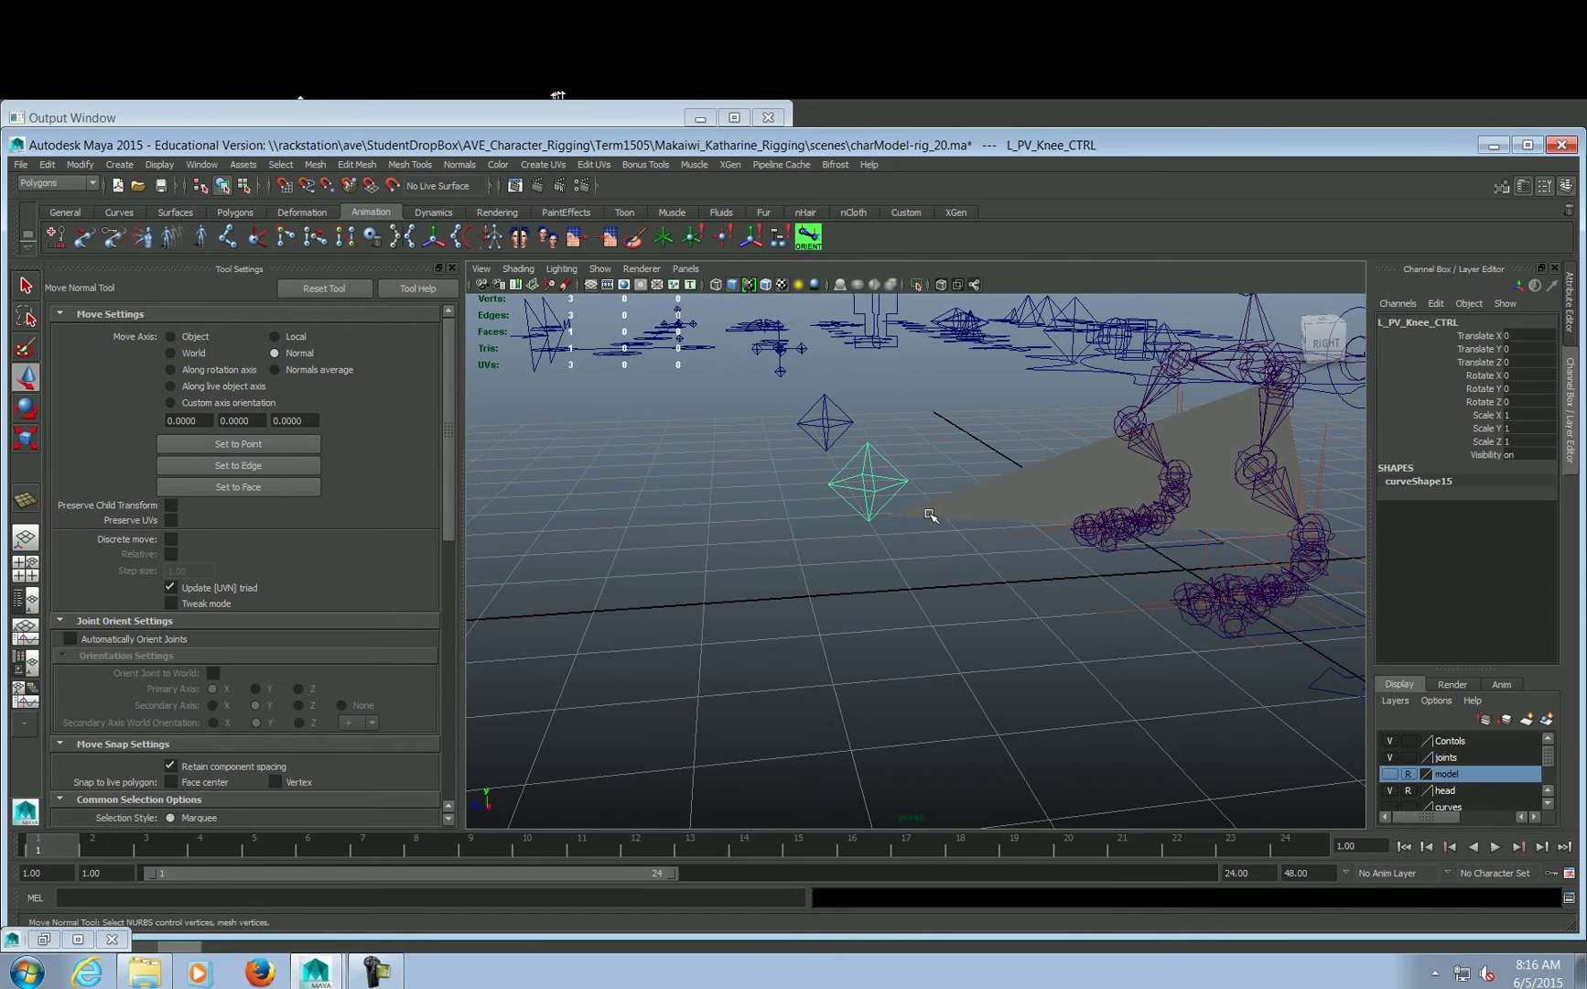
click(930, 516)
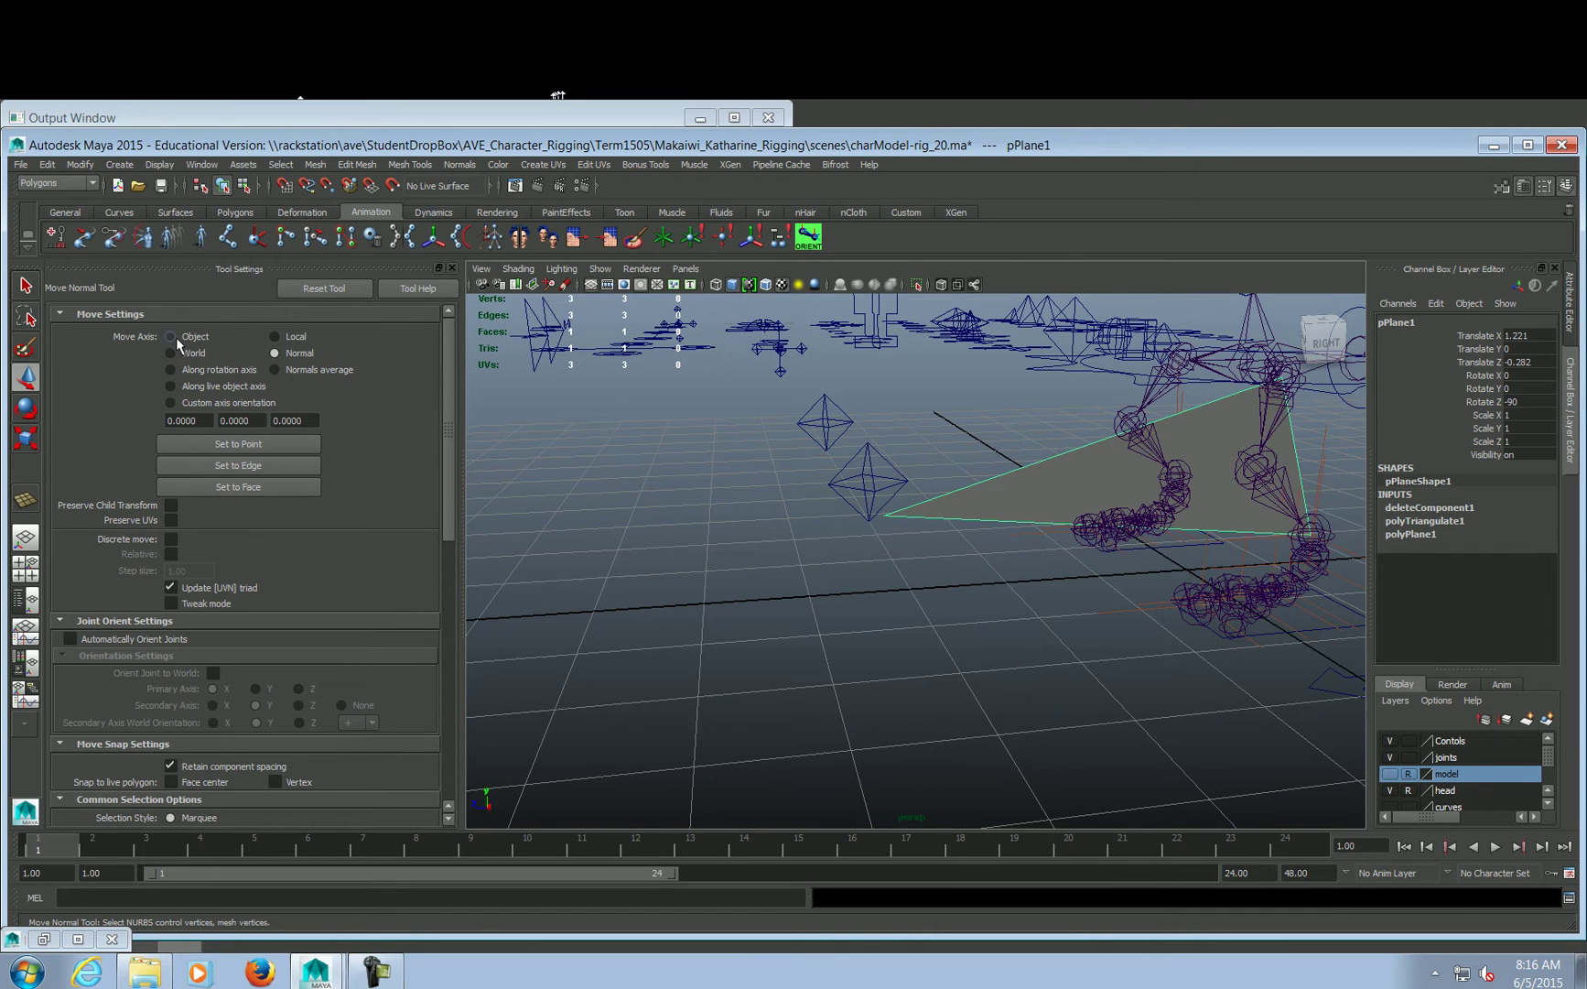
key(w)
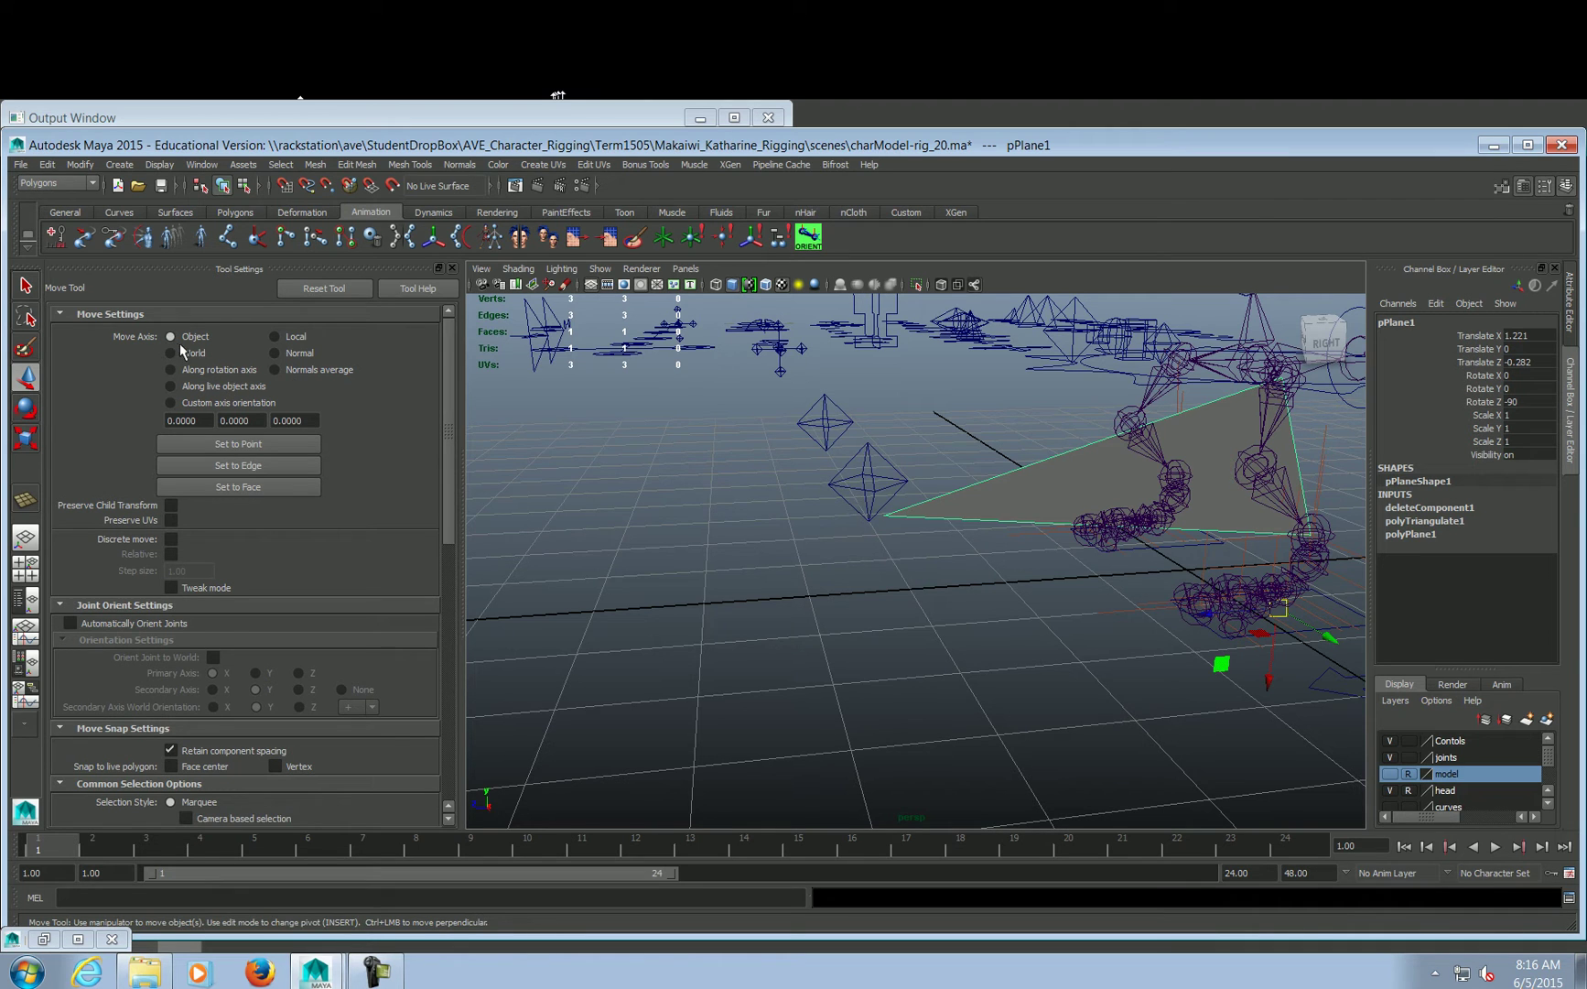
click(182, 355)
click(868, 500)
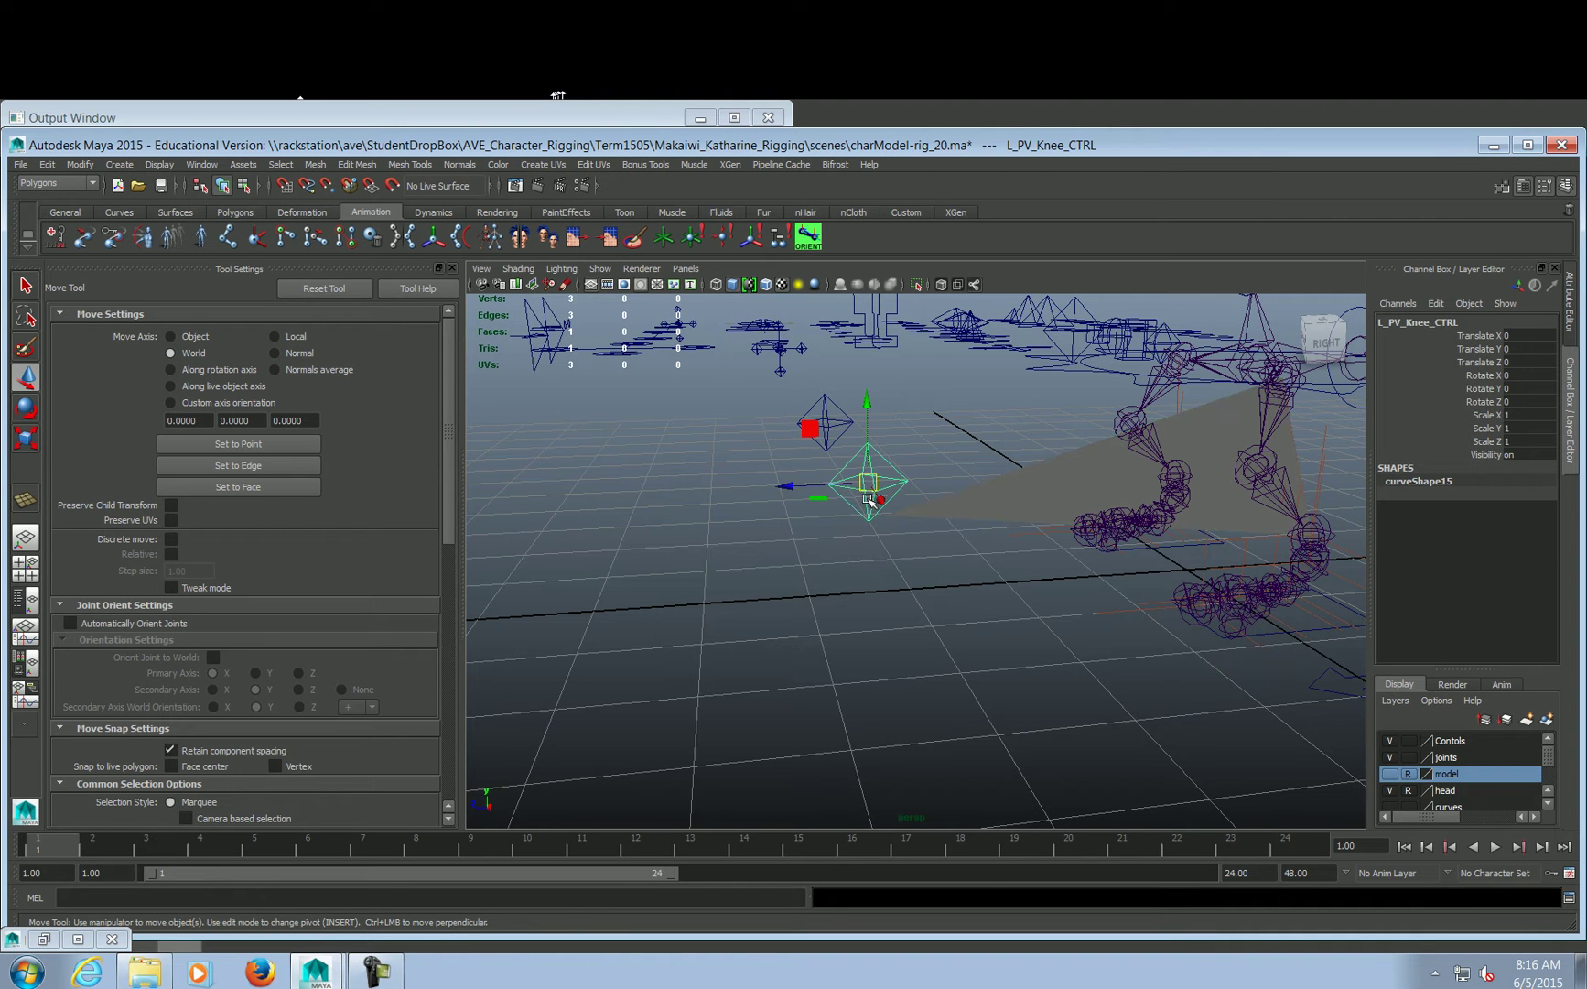
alt+drag(868, 499, 963, 592)
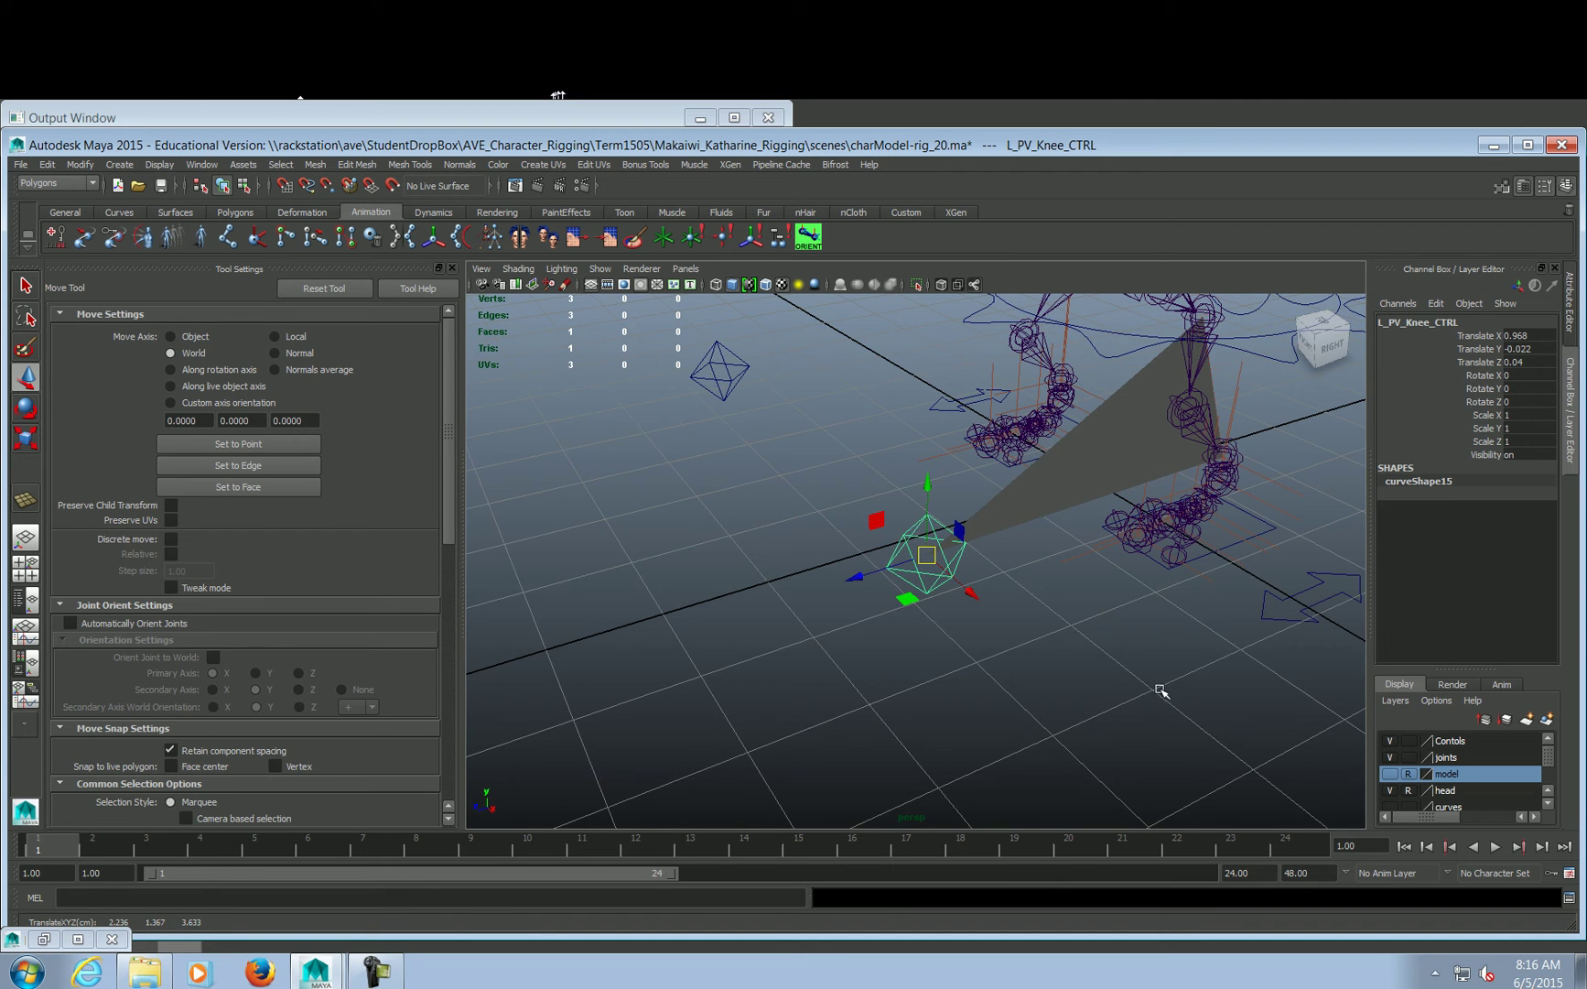
Switch to the Animation menu set and apply a Pole Vector constraint from L_PV_Knee_CTRL to the left leg's IK handle
alt+drag(1161, 690, 916, 638)
mouse_move(1304, 602)
alt+mouse_down()
mouse_move(1287, 585)
mouse_move(1296, 568)
alt+mouse_up()
click(1175, 514)
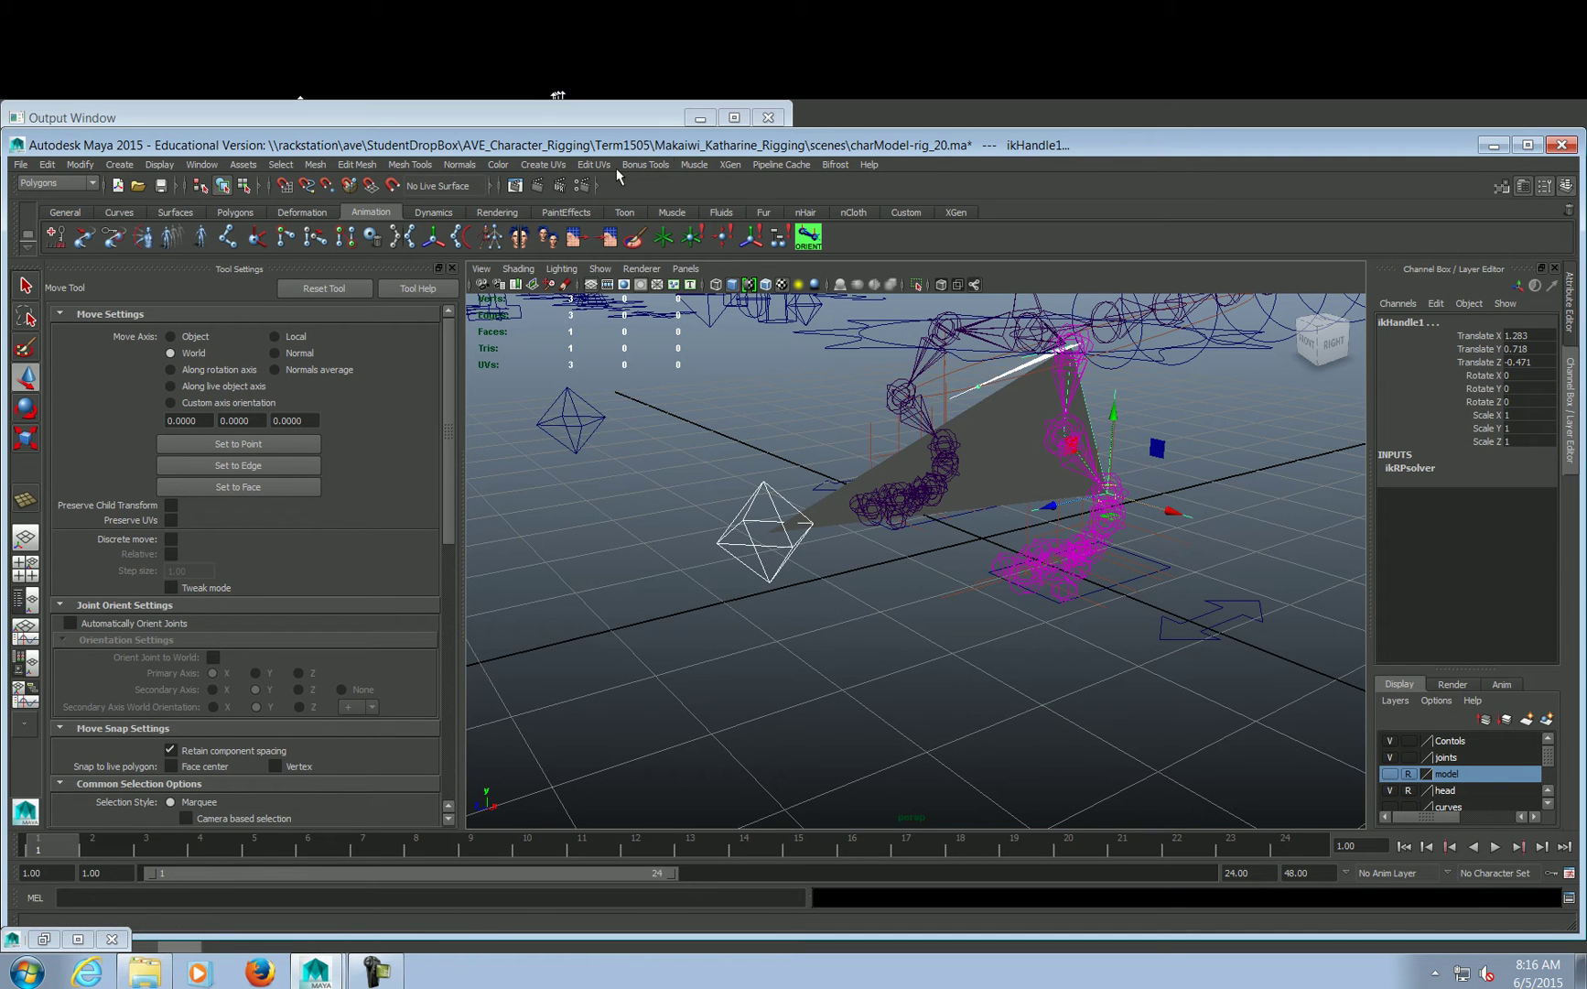
click(55, 182)
click(50, 184)
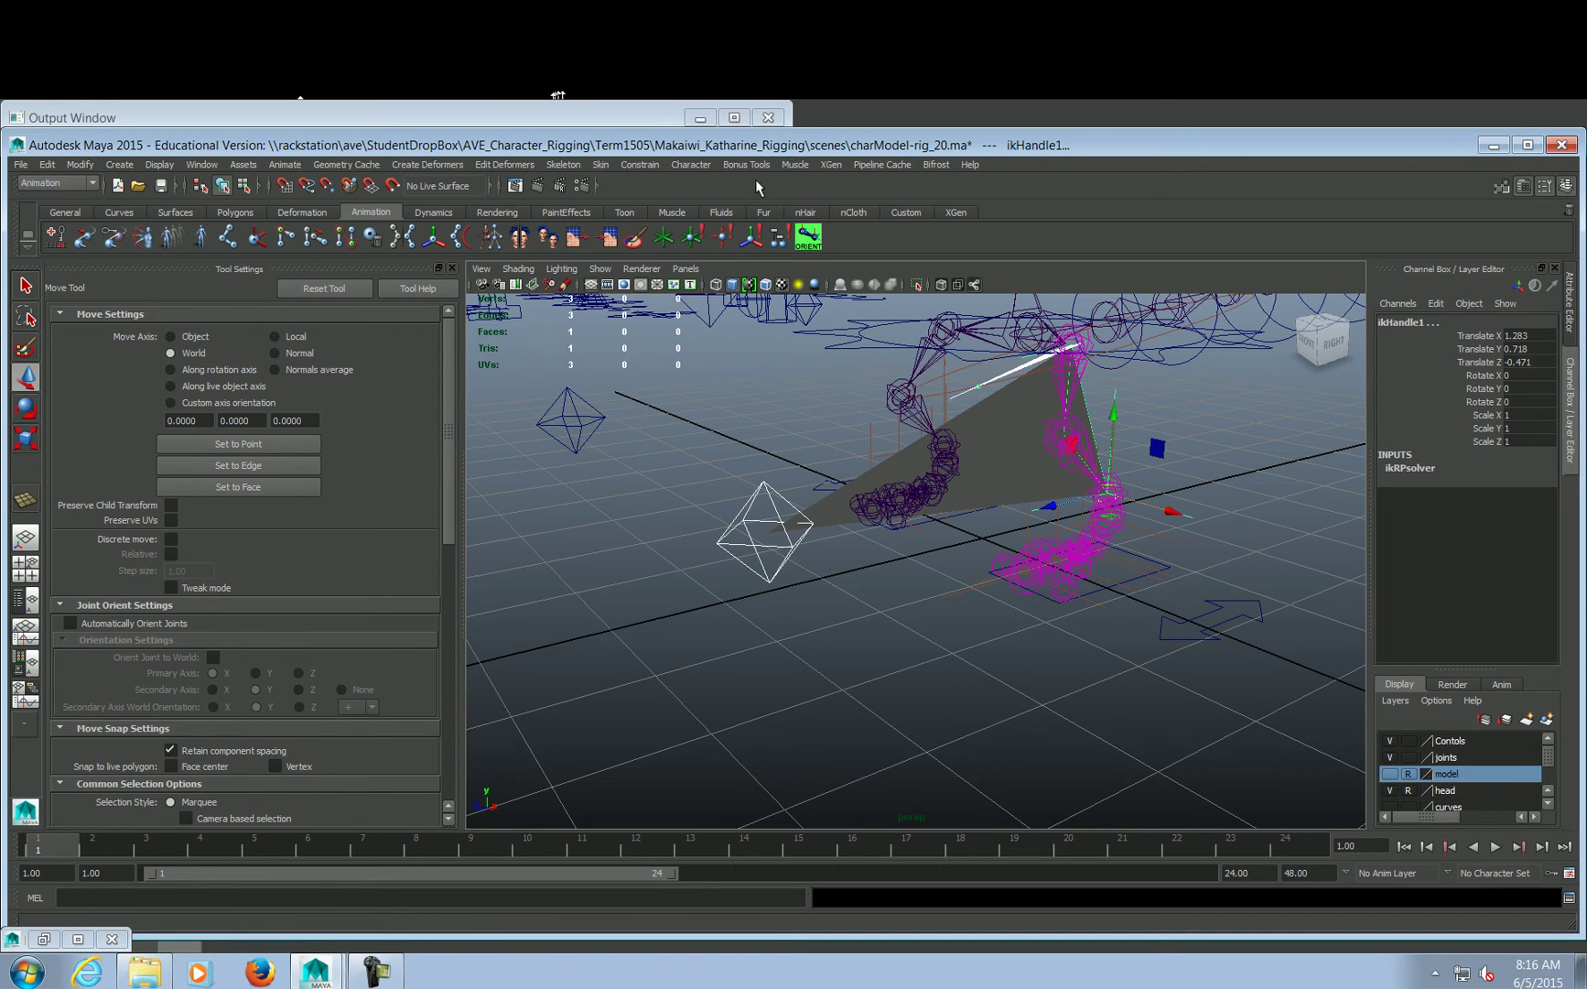
click(657, 166)
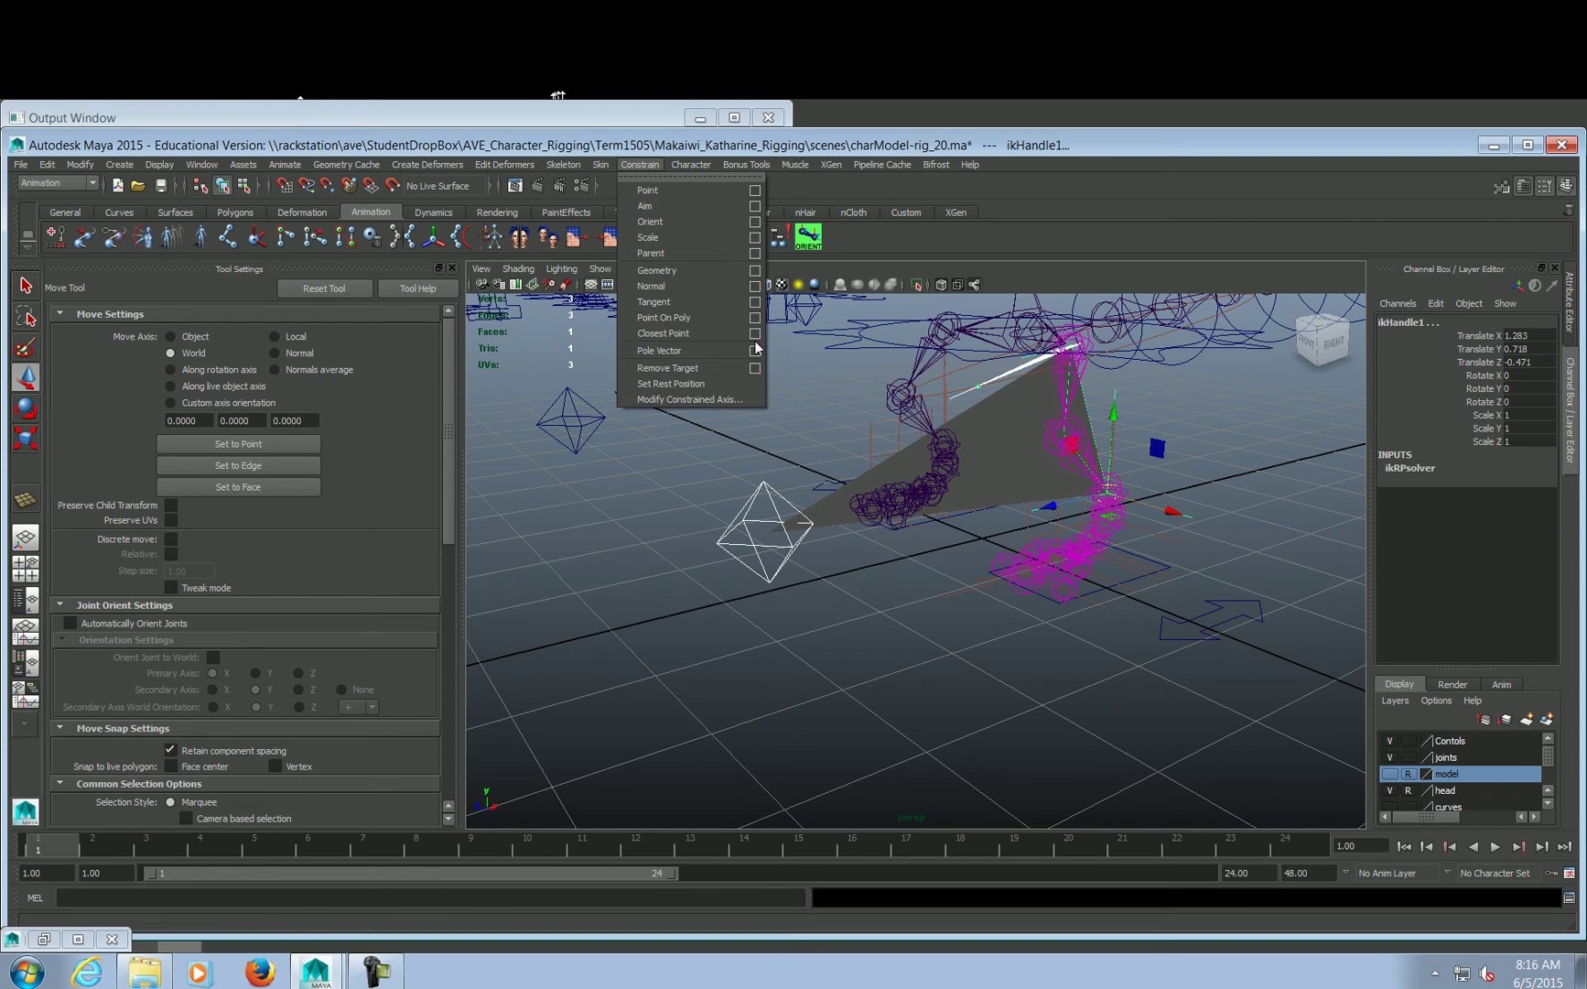
click(723, 350)
Examine the left leg up close and check the SK_L_thigh joint for any shift caused by the constraint
alt+drag(791, 404, 810, 428)
alt+middle_drag(810, 429, 794, 529)
alt+right_drag(794, 528, 1025, 526)
alt+middle_drag(1025, 526, 946, 567)
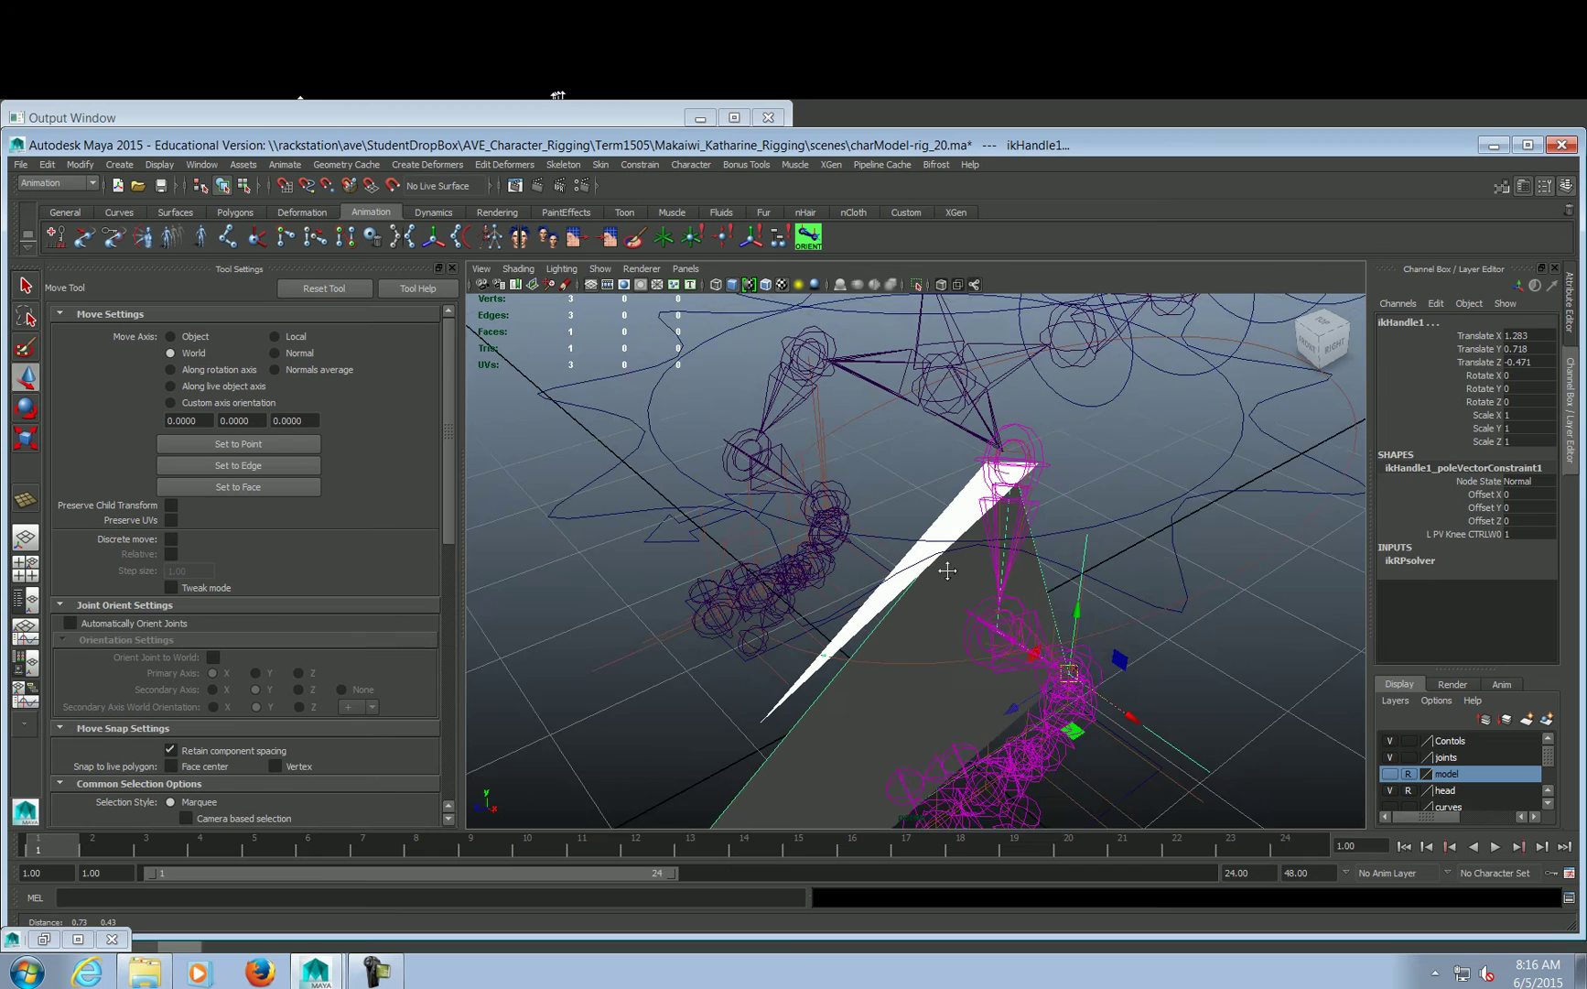
alt+right_drag(946, 567, 991, 574)
click(1014, 448)
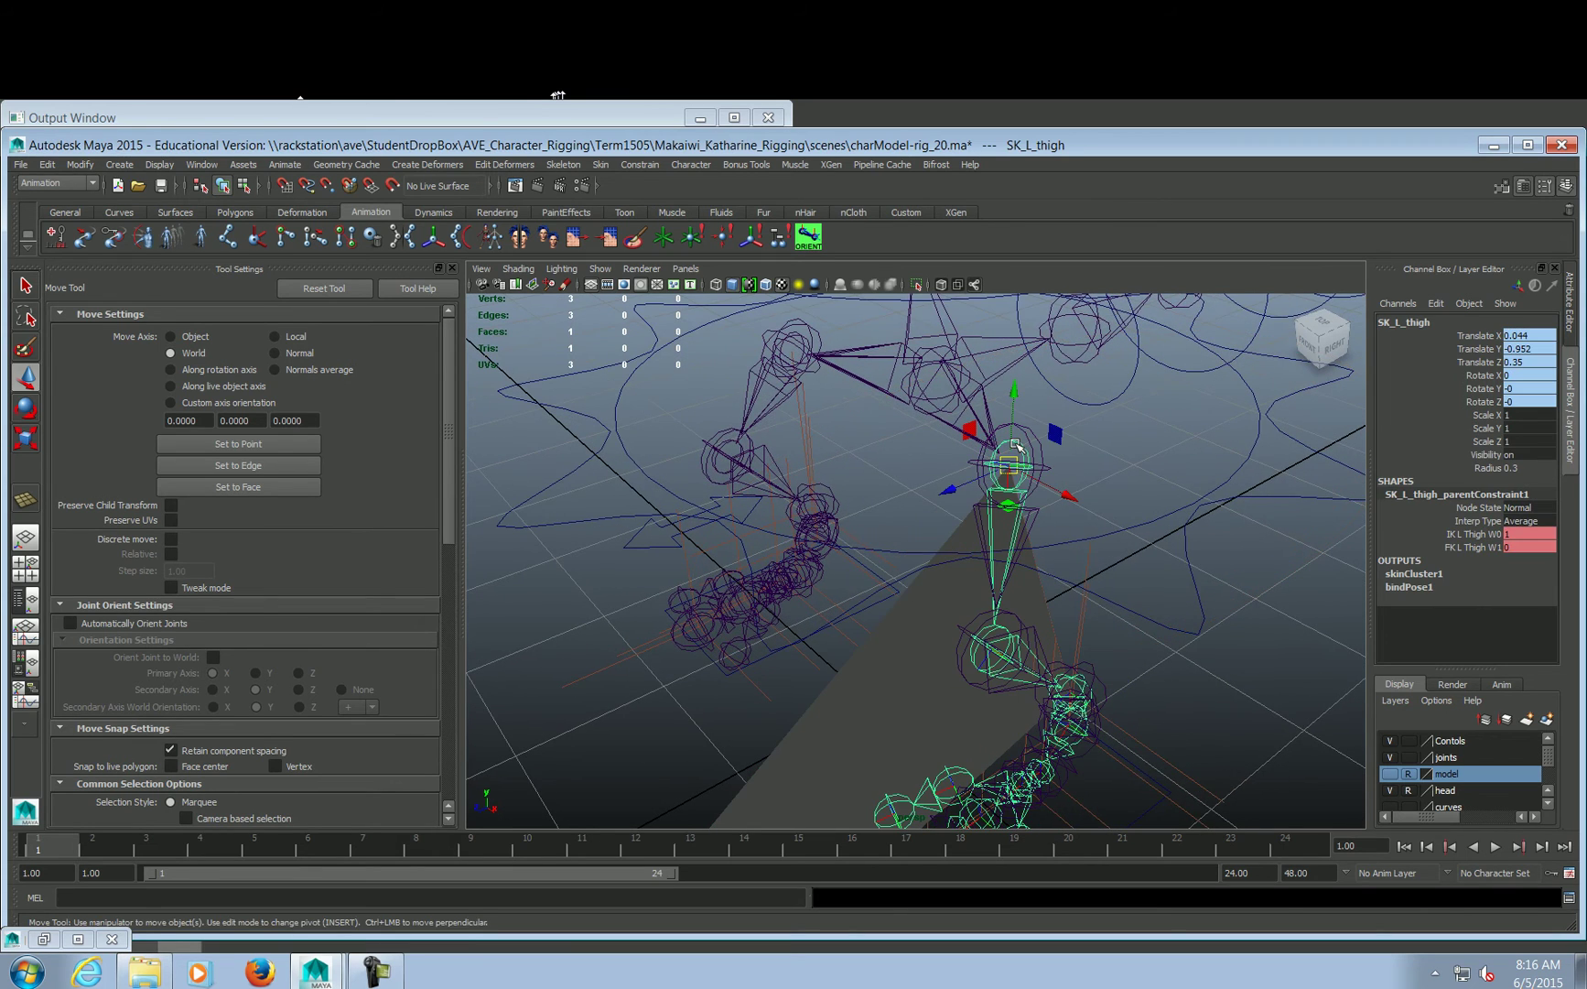
alt+right_drag(1042, 485, 956, 450)
alt+right_drag(1249, 560, 991, 582)
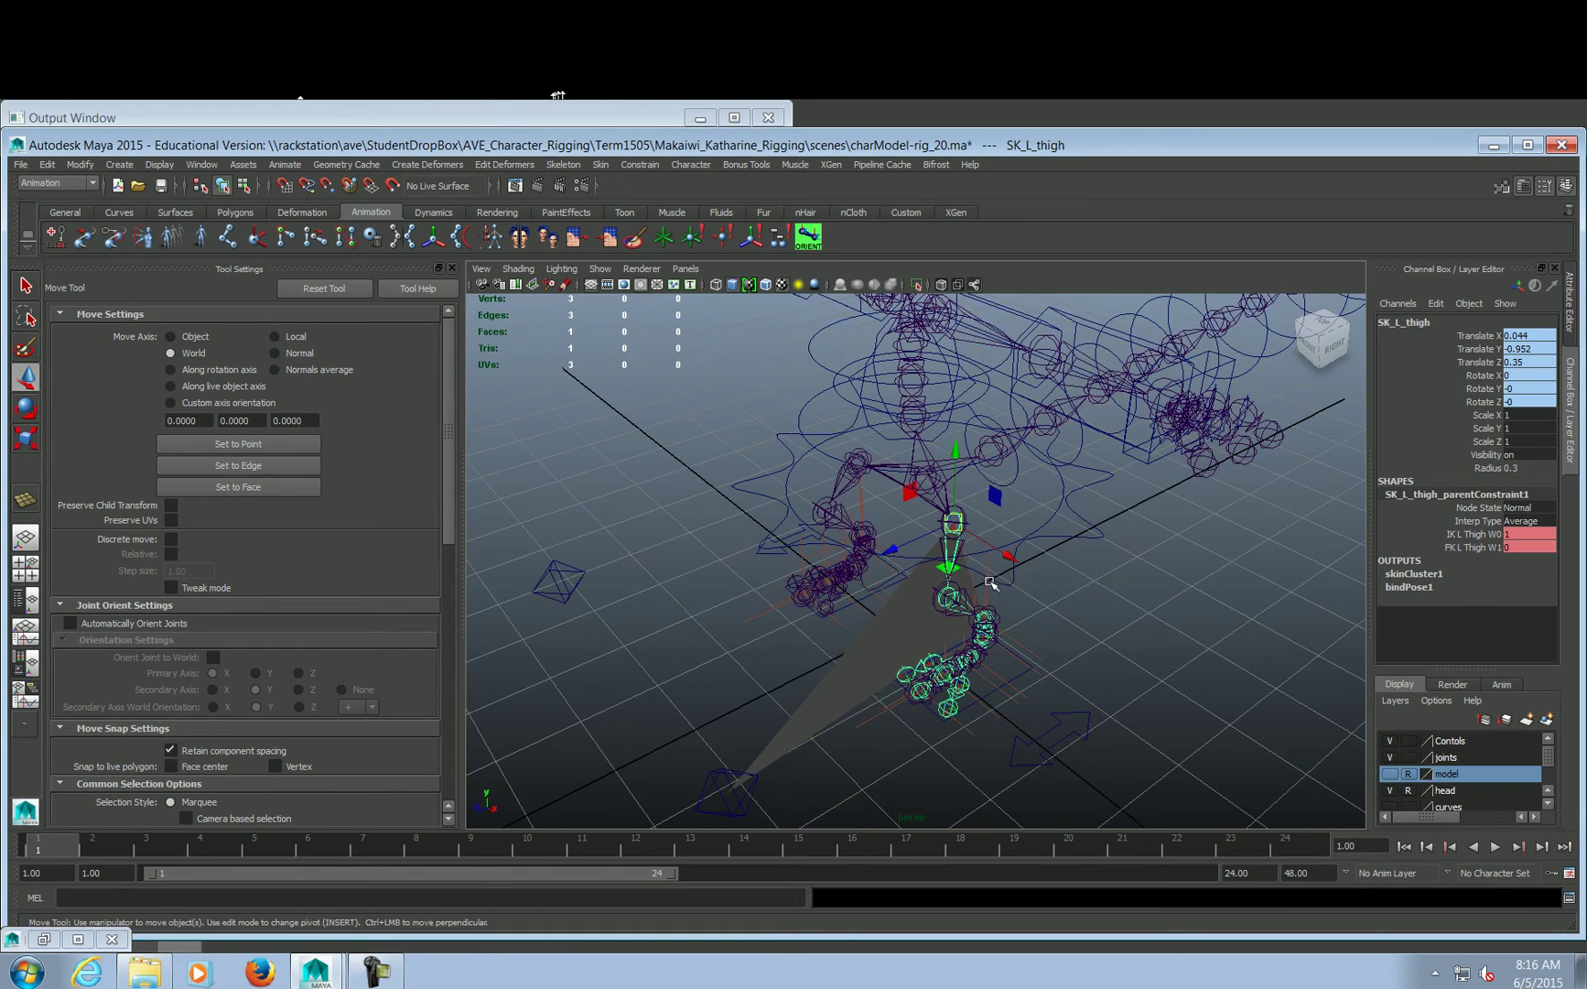
alt+middle_drag(975, 569, 1038, 447)
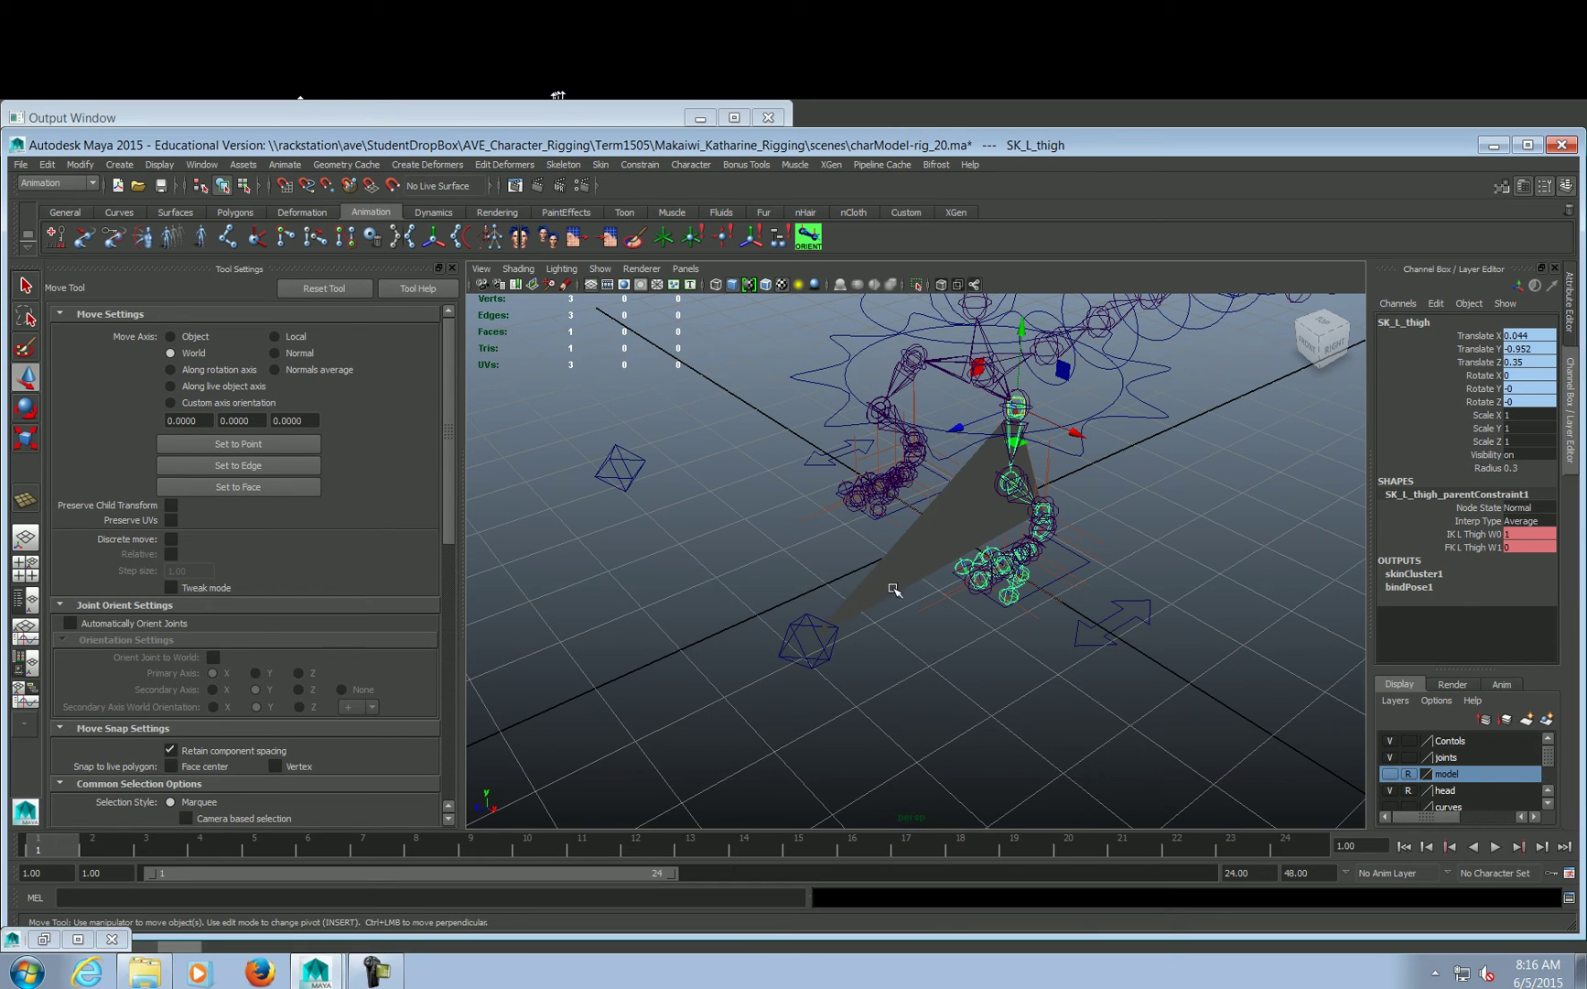
Toggle the model layer's visibility, and undo back through that change, the thigh selection and the pole vector constraint
click(1390, 774)
alt+drag(1070, 641, 1073, 619)
key(ctrl+z)
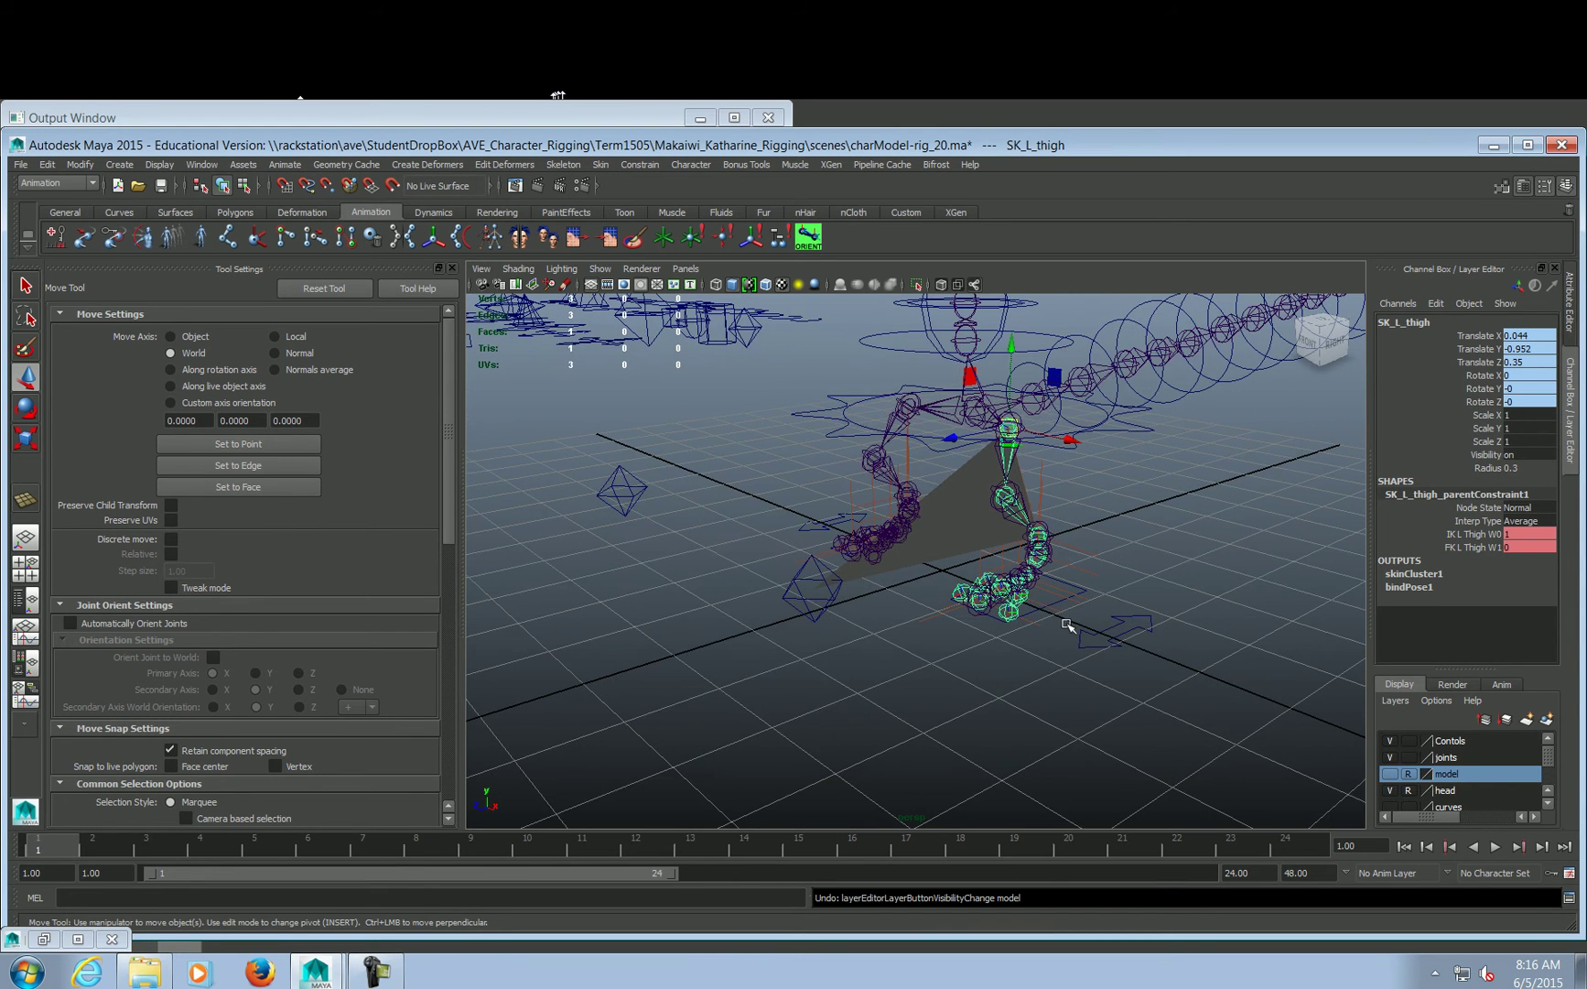
key(ctrl+z)
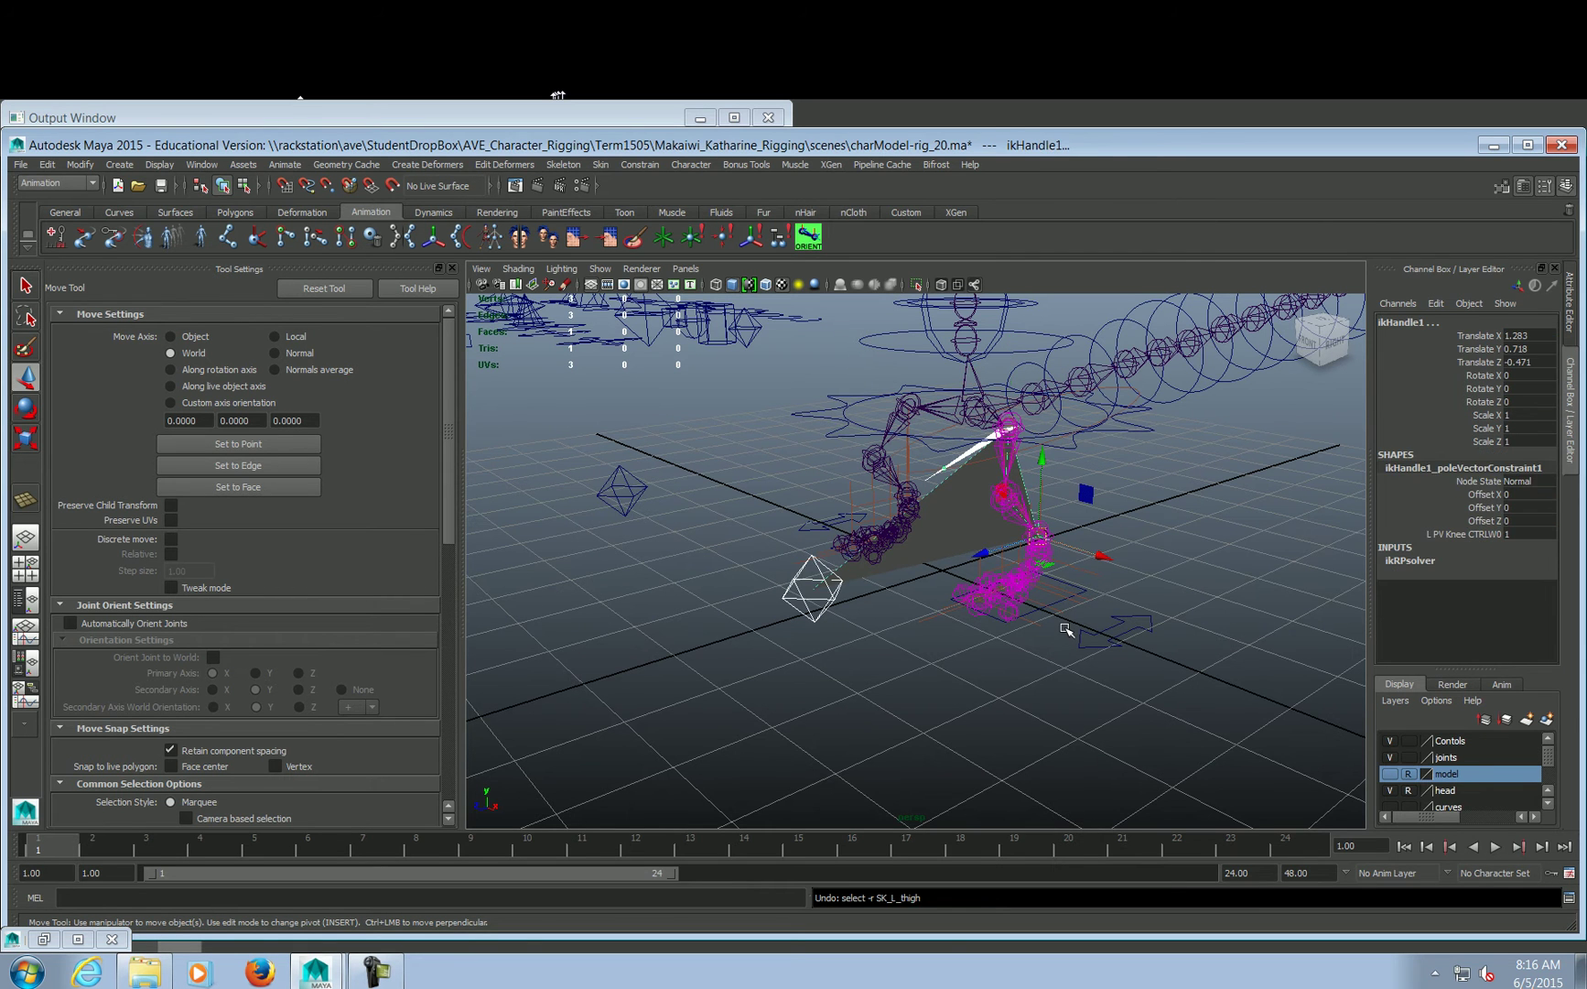
key(ctrl+z)
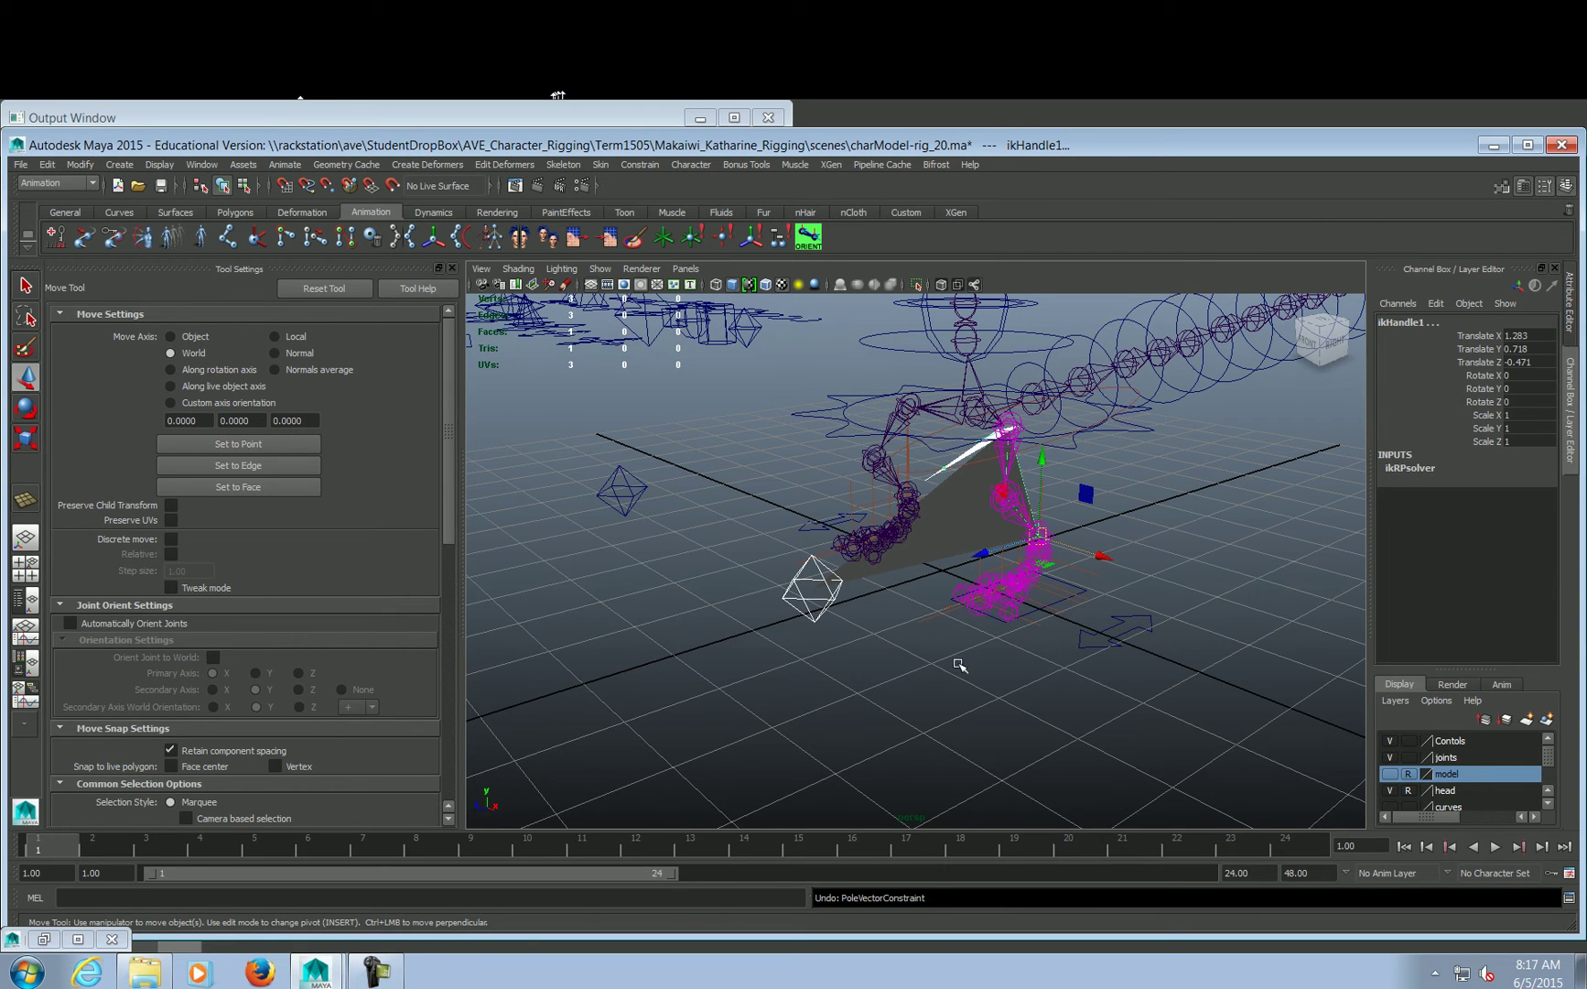
Show the model layer and apply a Pole Vector constraint from L_PV_Knee_CTRL to the left leg's IK handle
click(959, 665)
click(1392, 774)
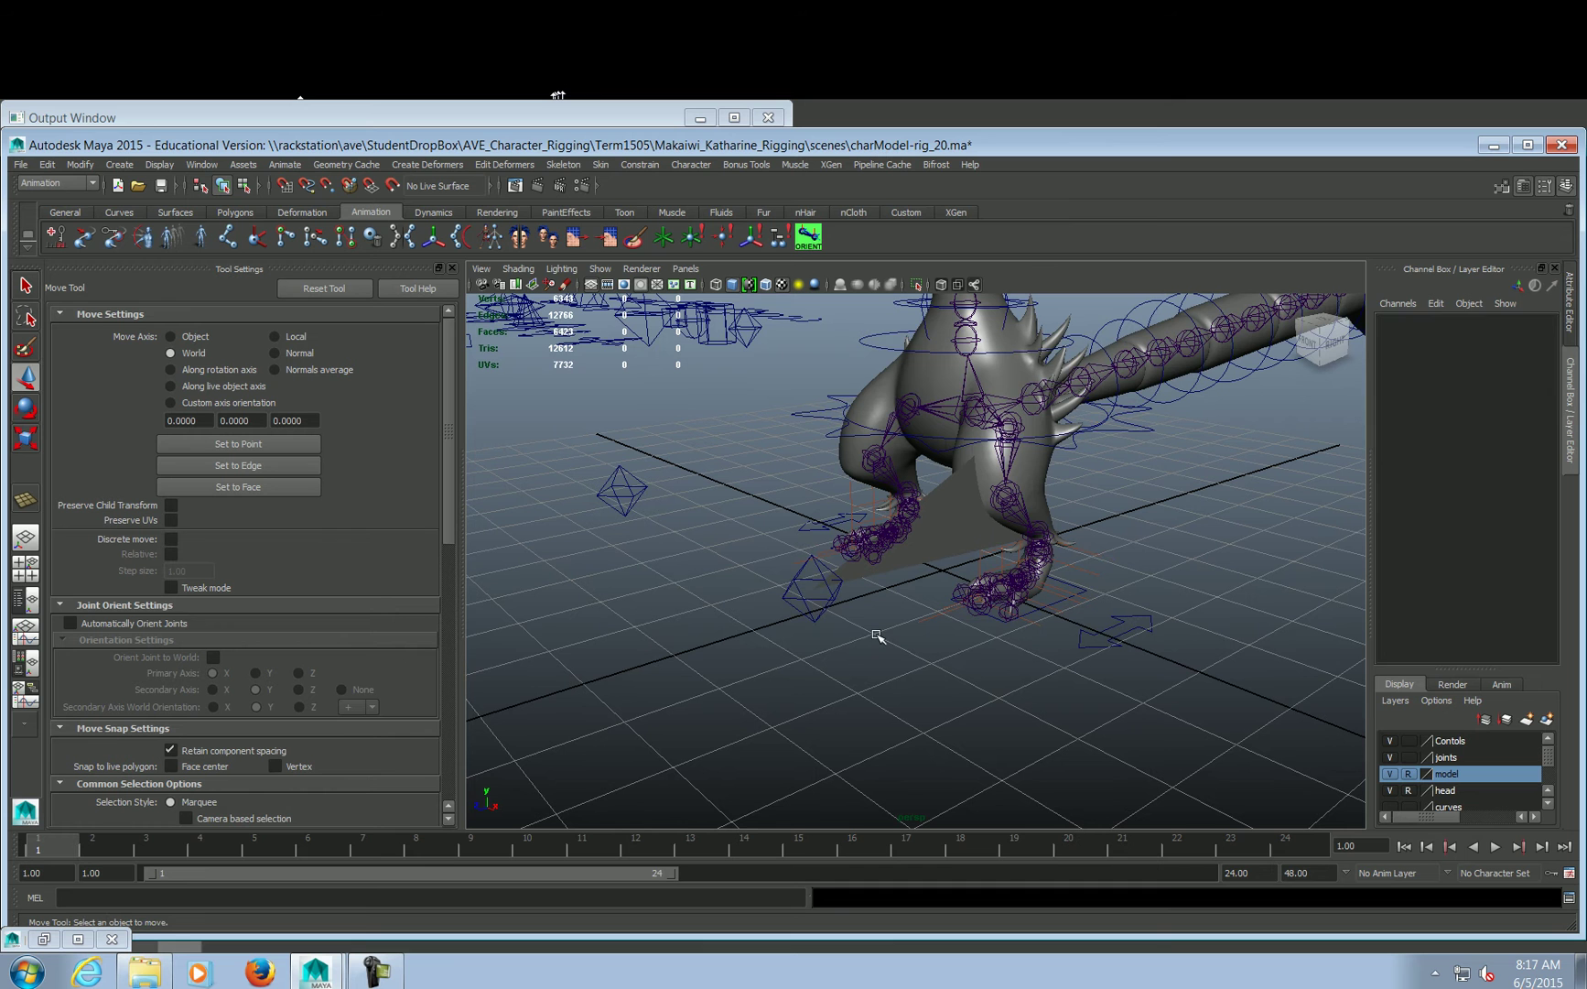
click(793, 579)
click(789, 594)
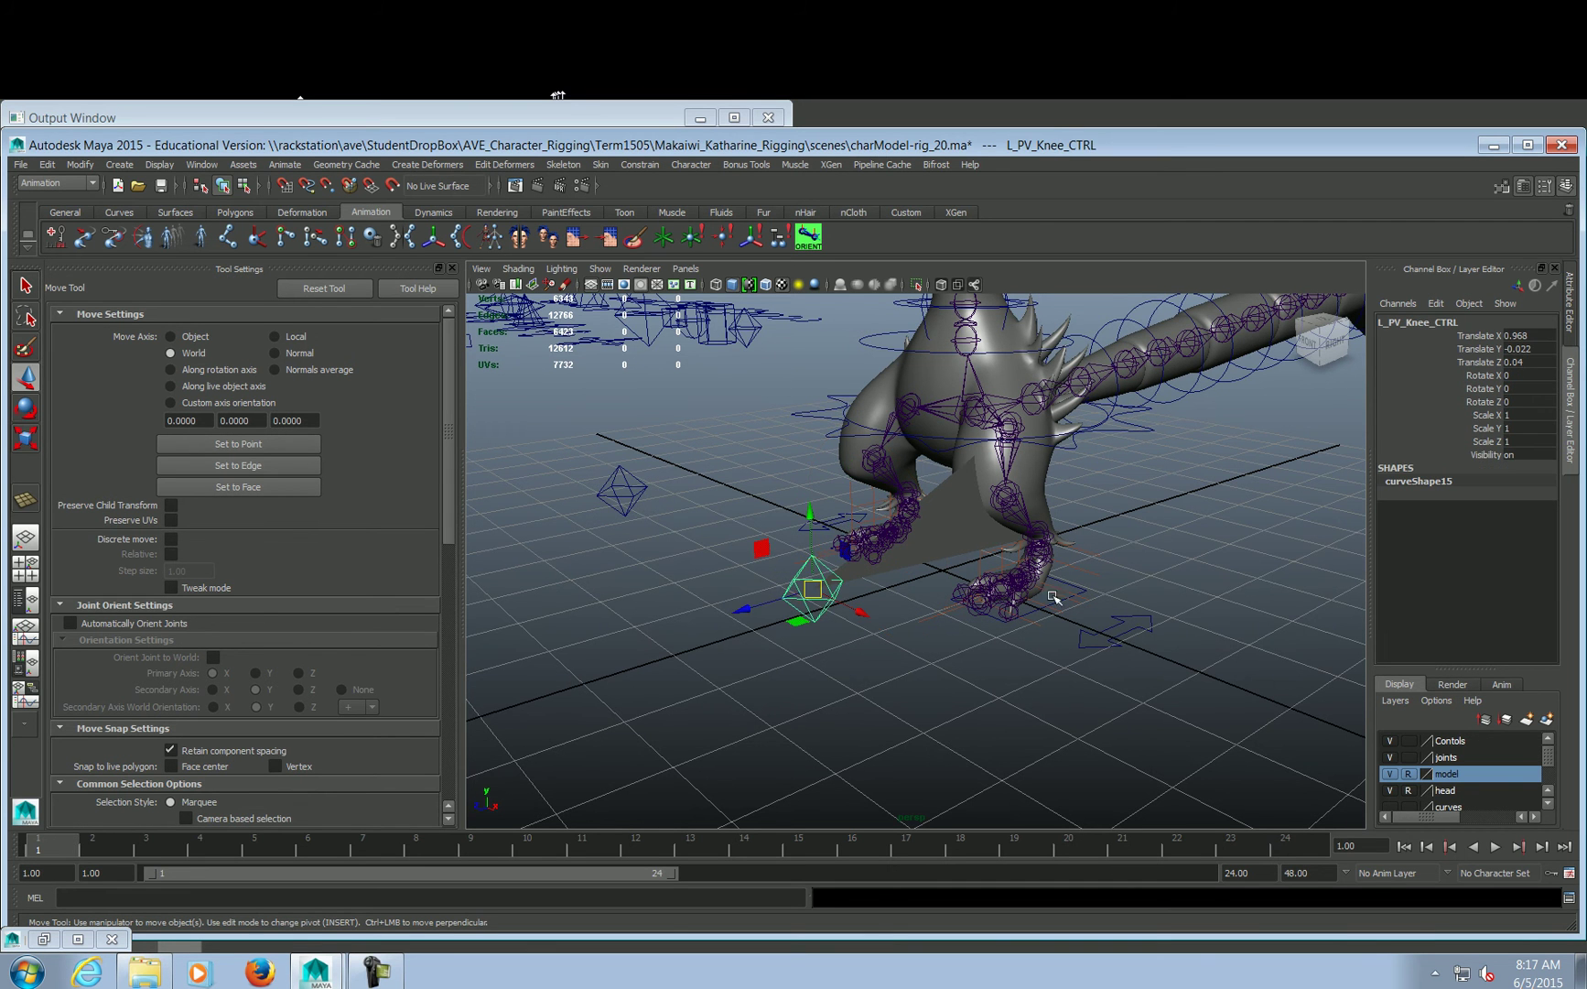
alt+right_drag(1064, 583, 1284, 595)
shift+click(1231, 545)
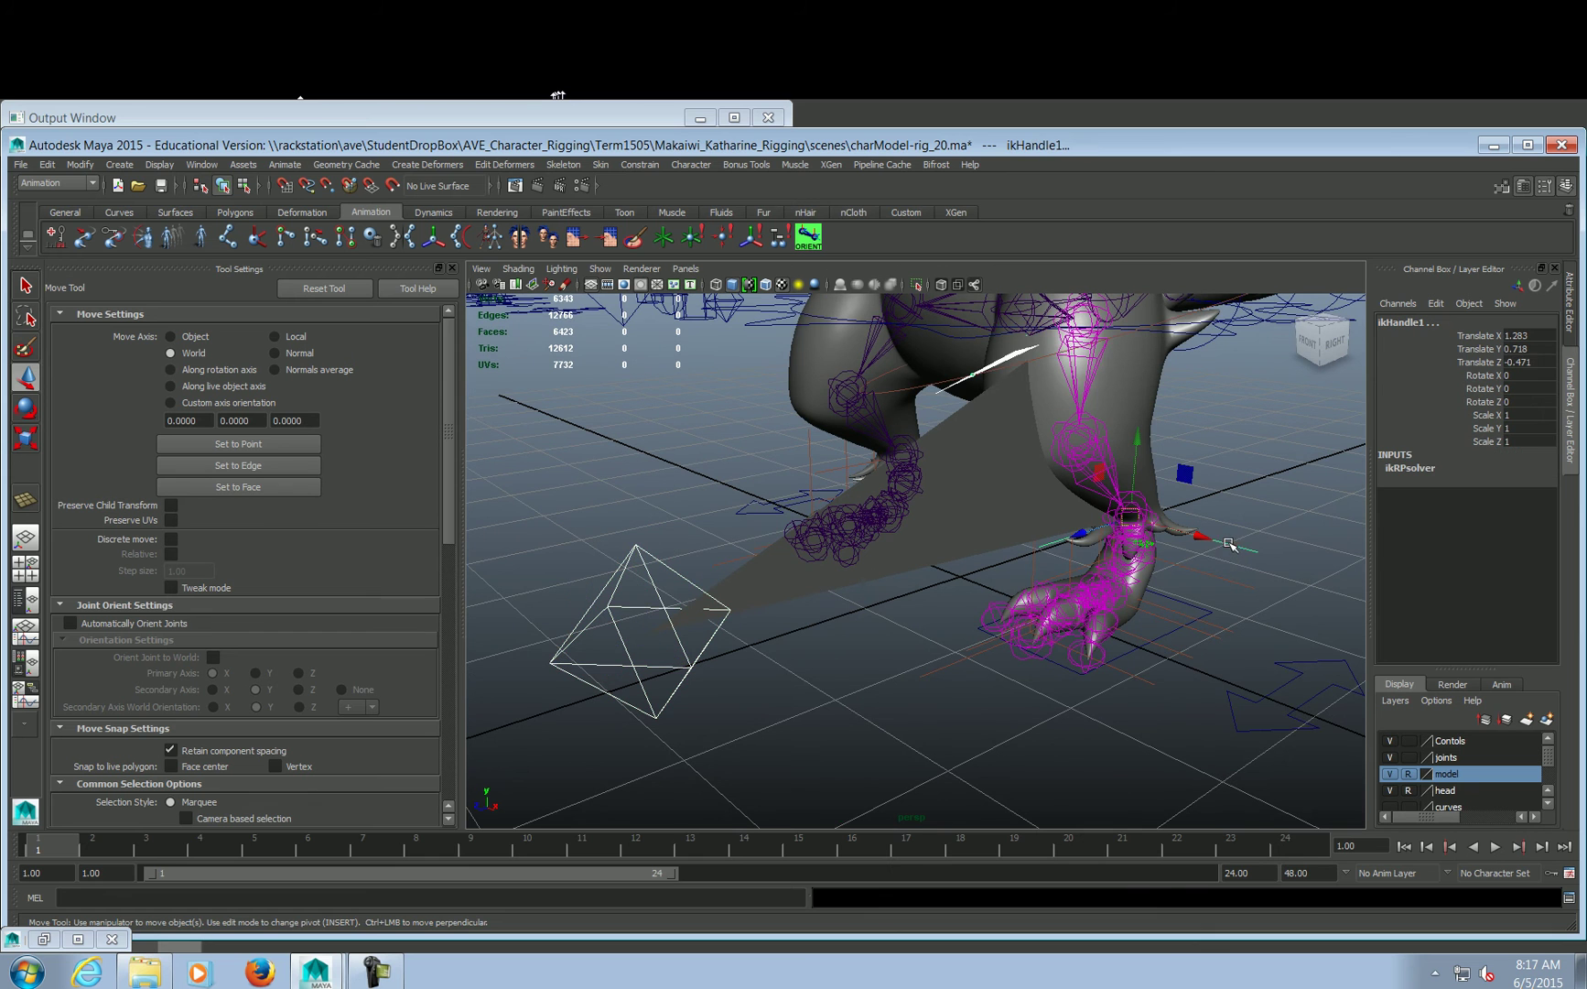
click(658, 164)
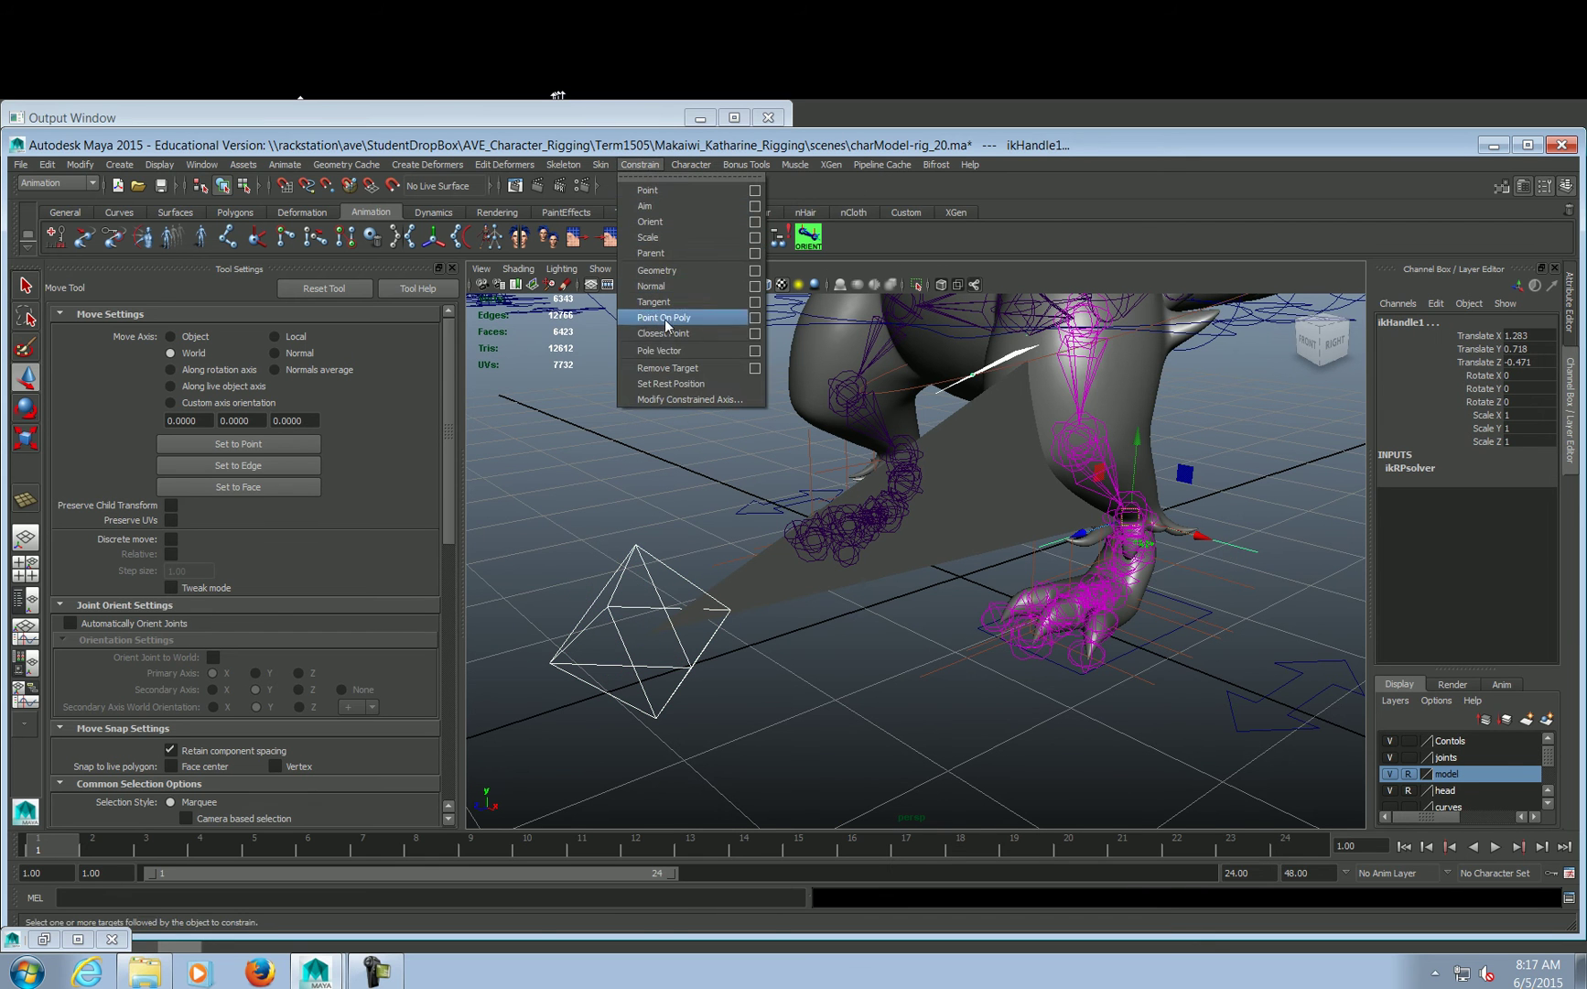
click(655, 353)
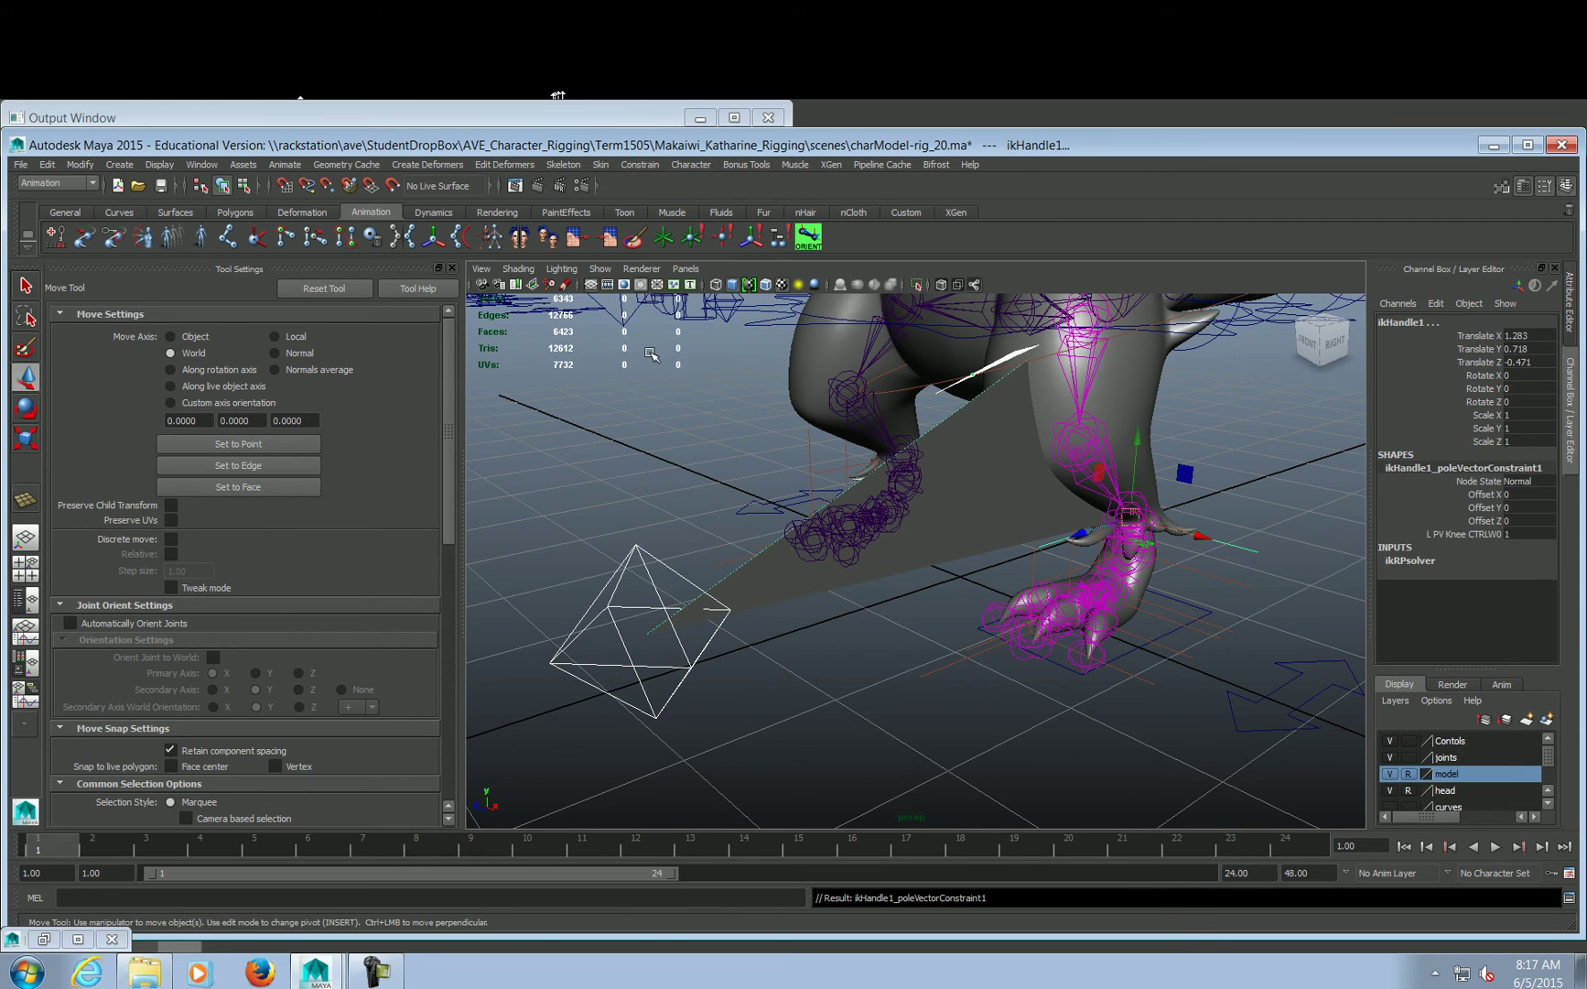
alt+right_drag(807, 461, 659, 451)
alt+drag(1192, 534, 1265, 474)
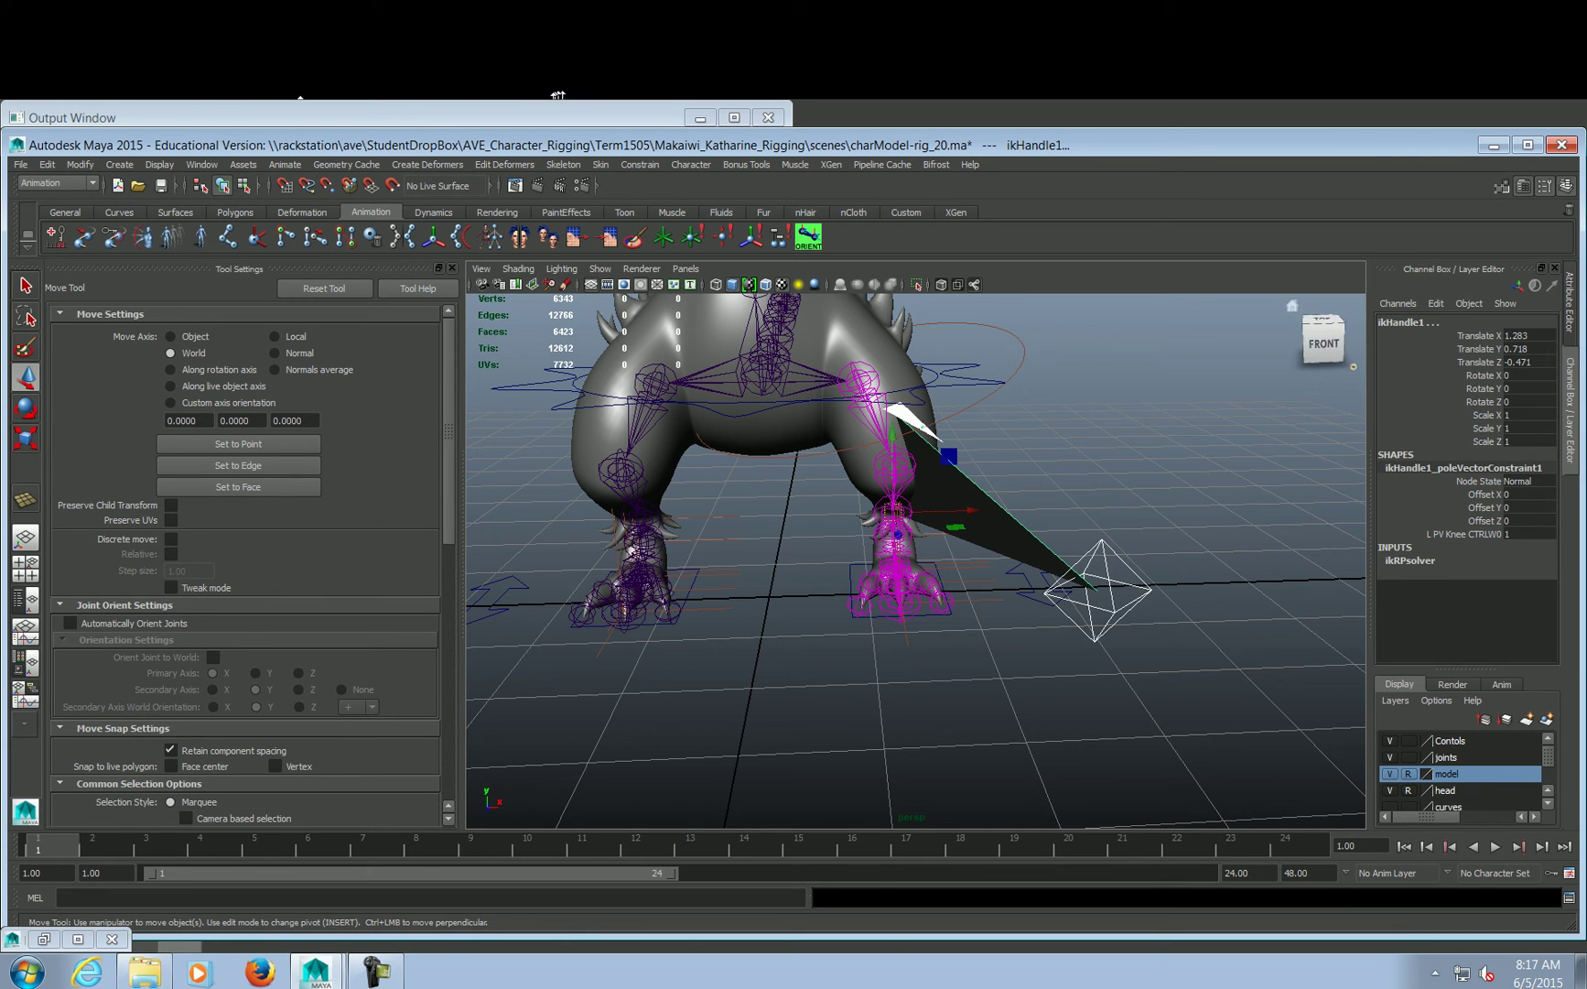
alt+drag(1232, 510, 1261, 509)
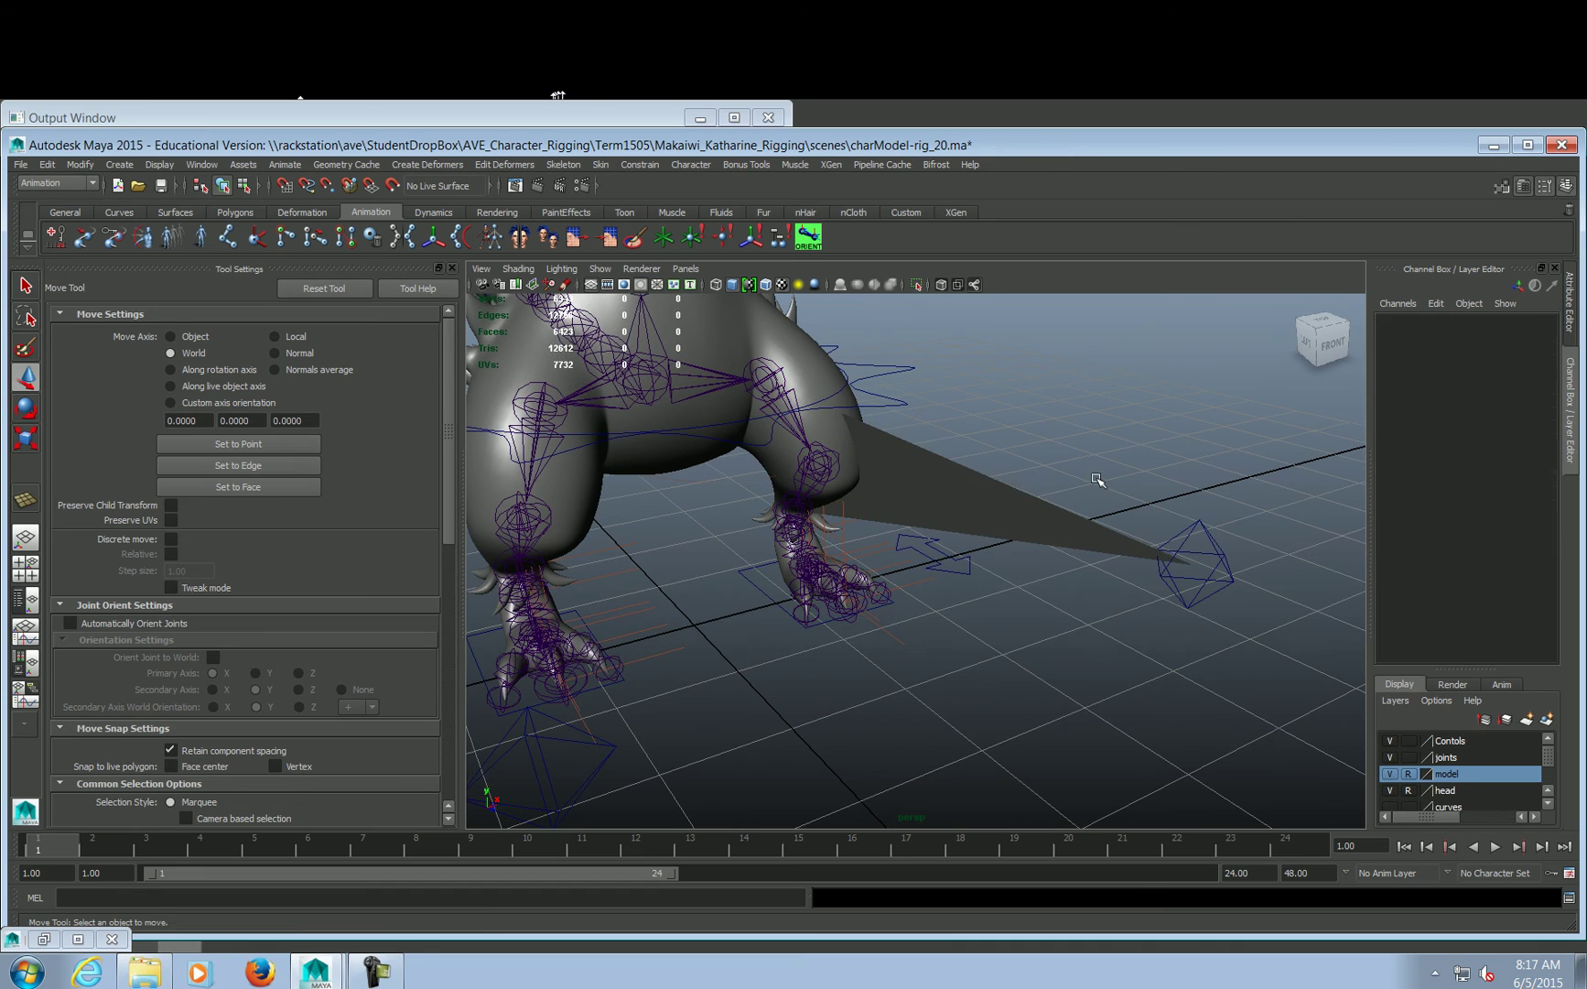
Create a locator and snap it to the guide triangle's front vertex at the left knee control
click(1016, 491)
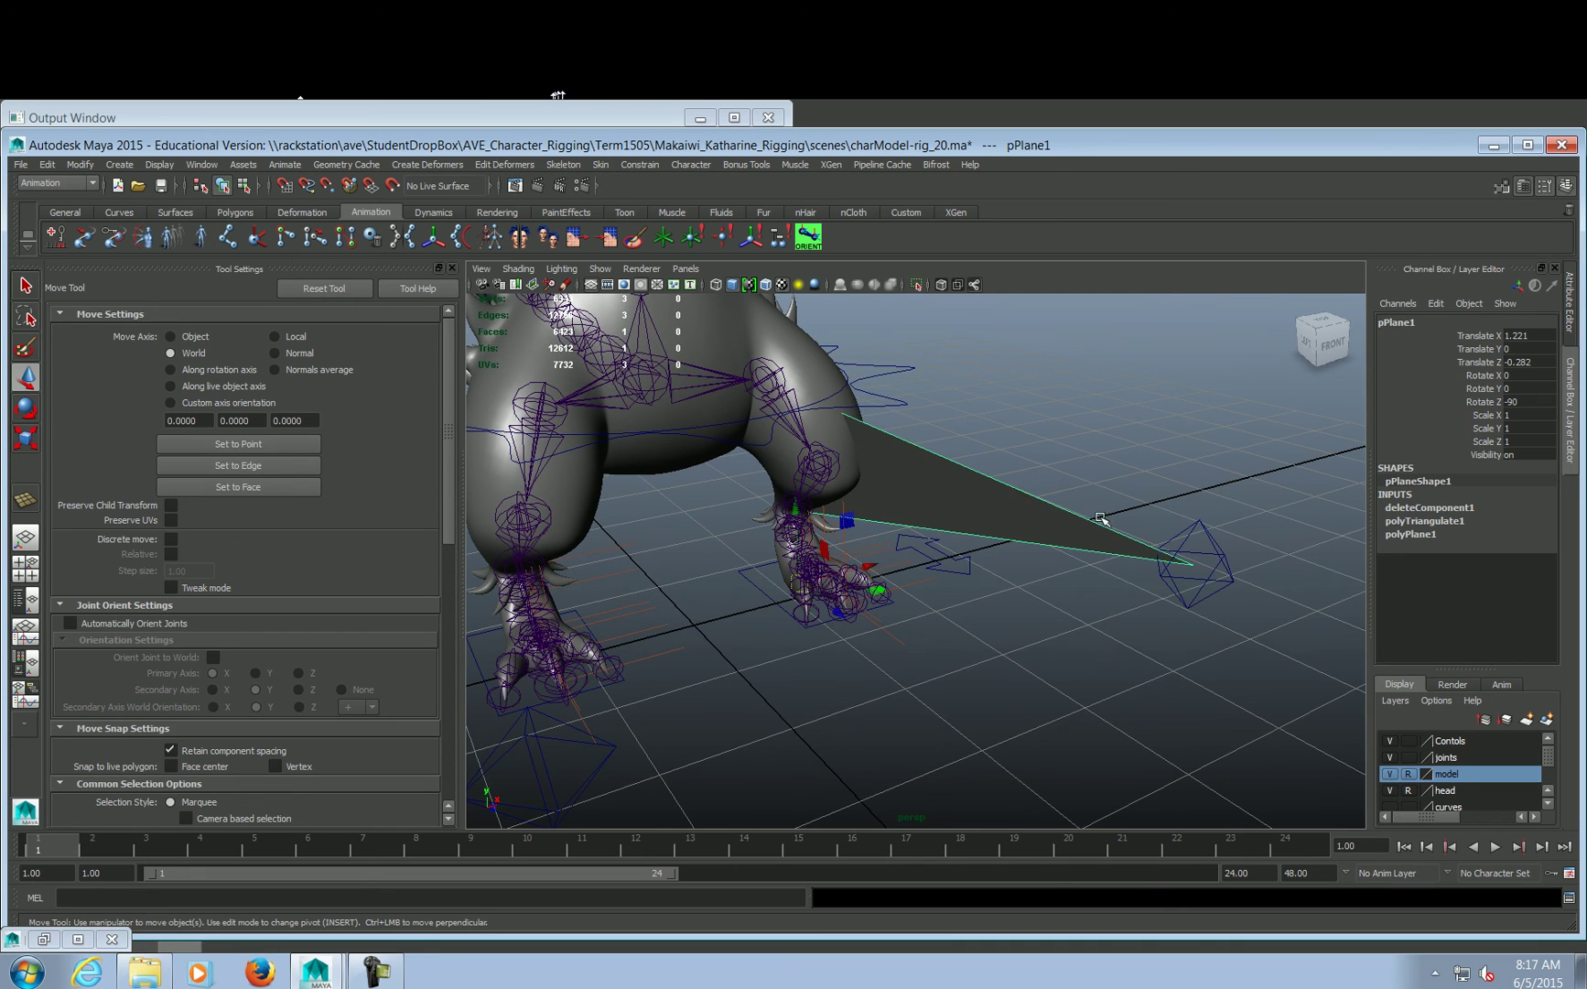
alt+drag(1101, 520, 861, 518)
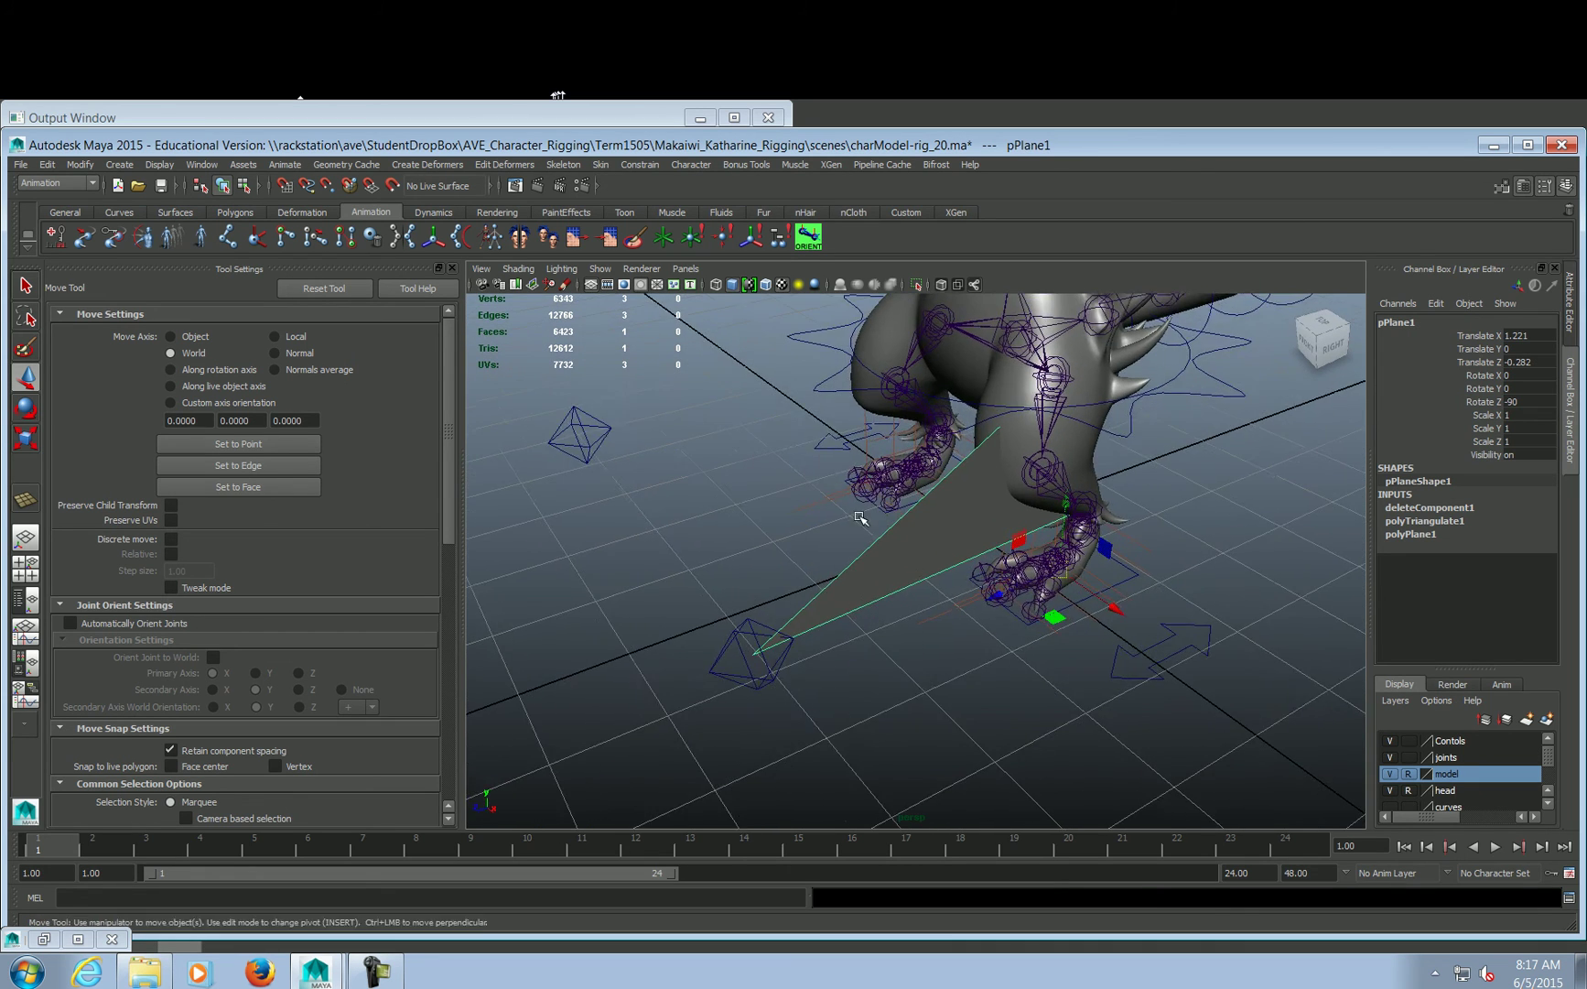
alt+middle_drag(861, 518, 907, 475)
click(120, 164)
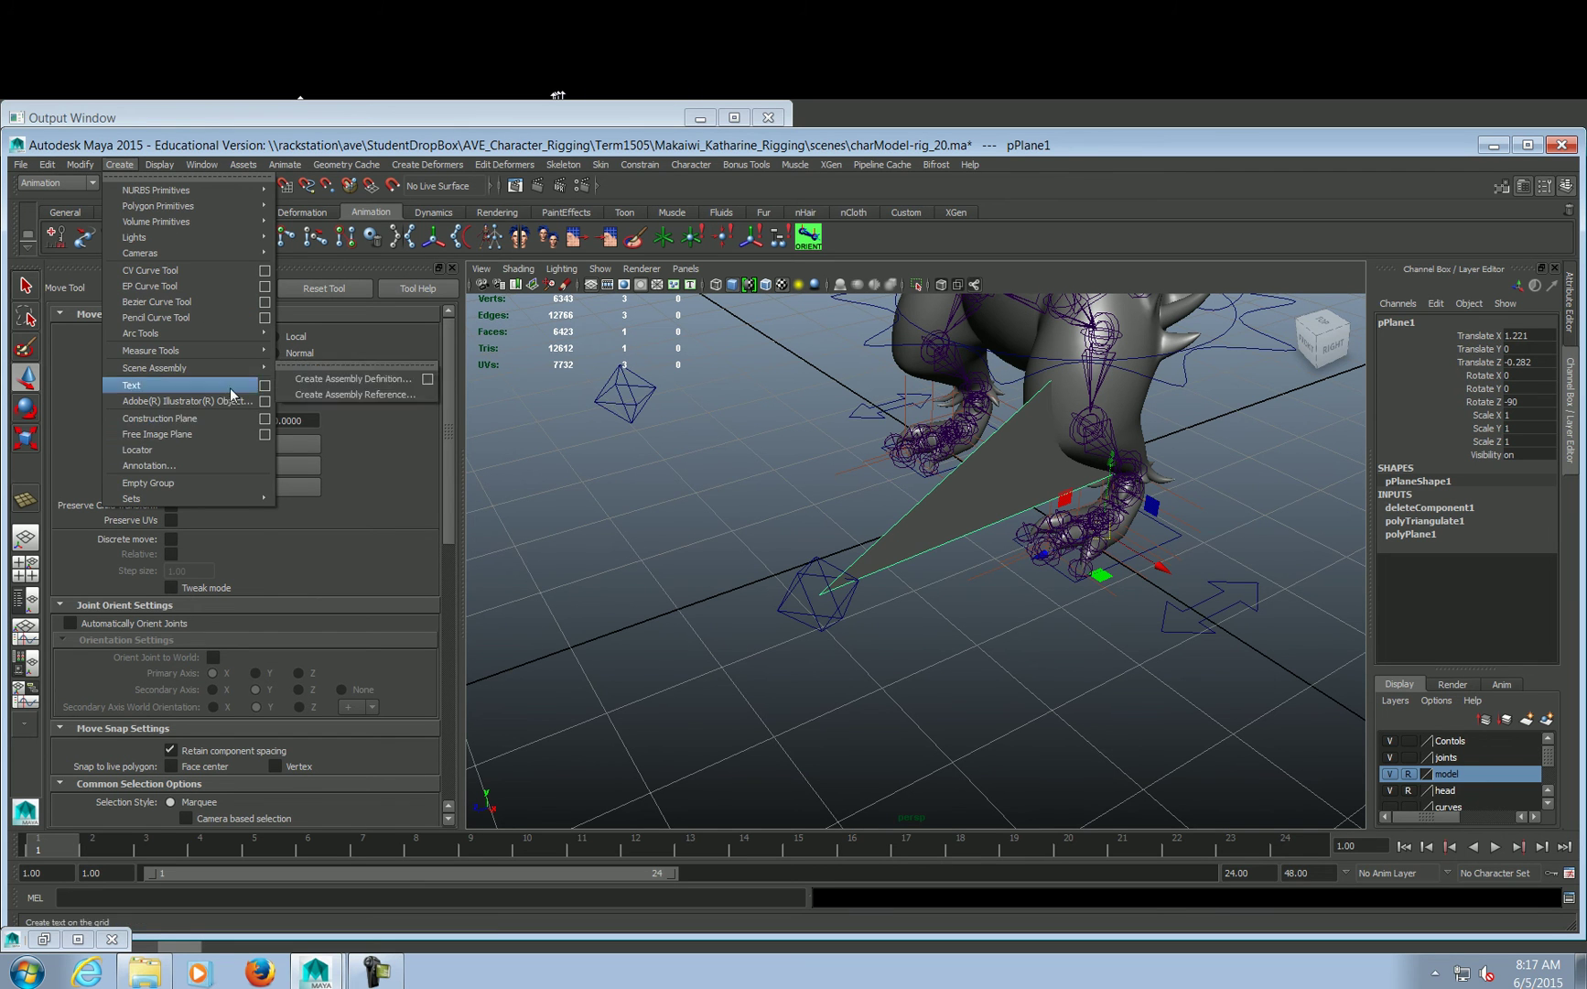
click(150, 449)
drag(952, 510, 639, 627)
key(v)
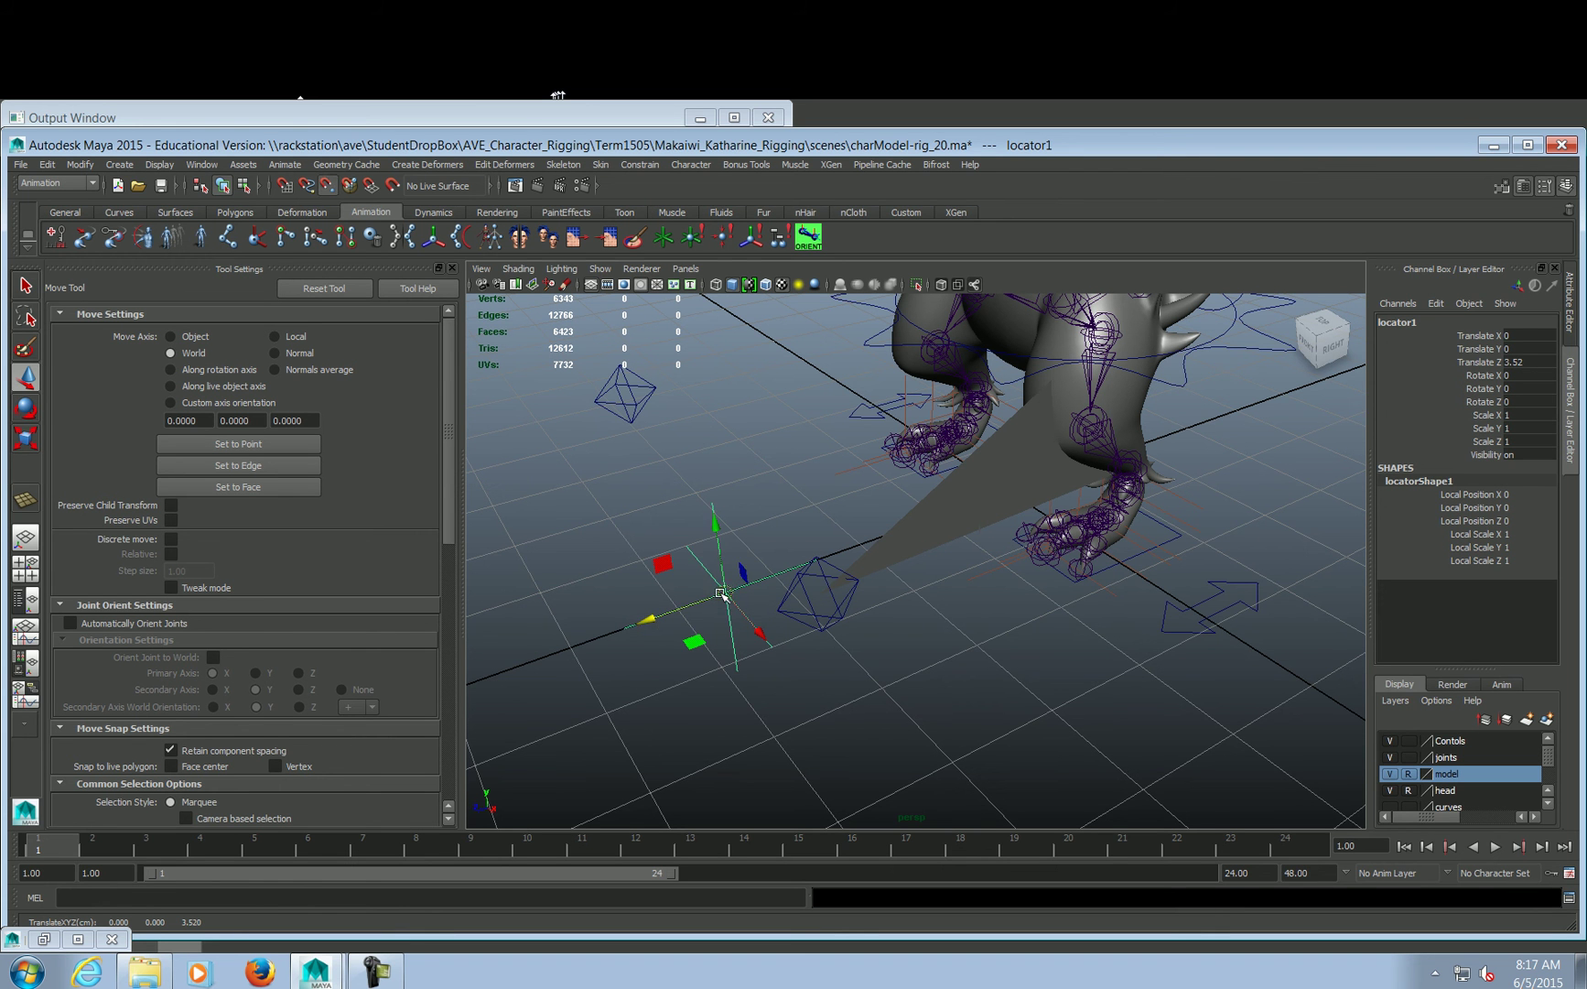
drag(724, 594, 752, 590)
Group the locator, duplicate the group and set the duplicate's Scale X to -1 to mirror it to the right side
alt+drag(661, 524, 812, 557)
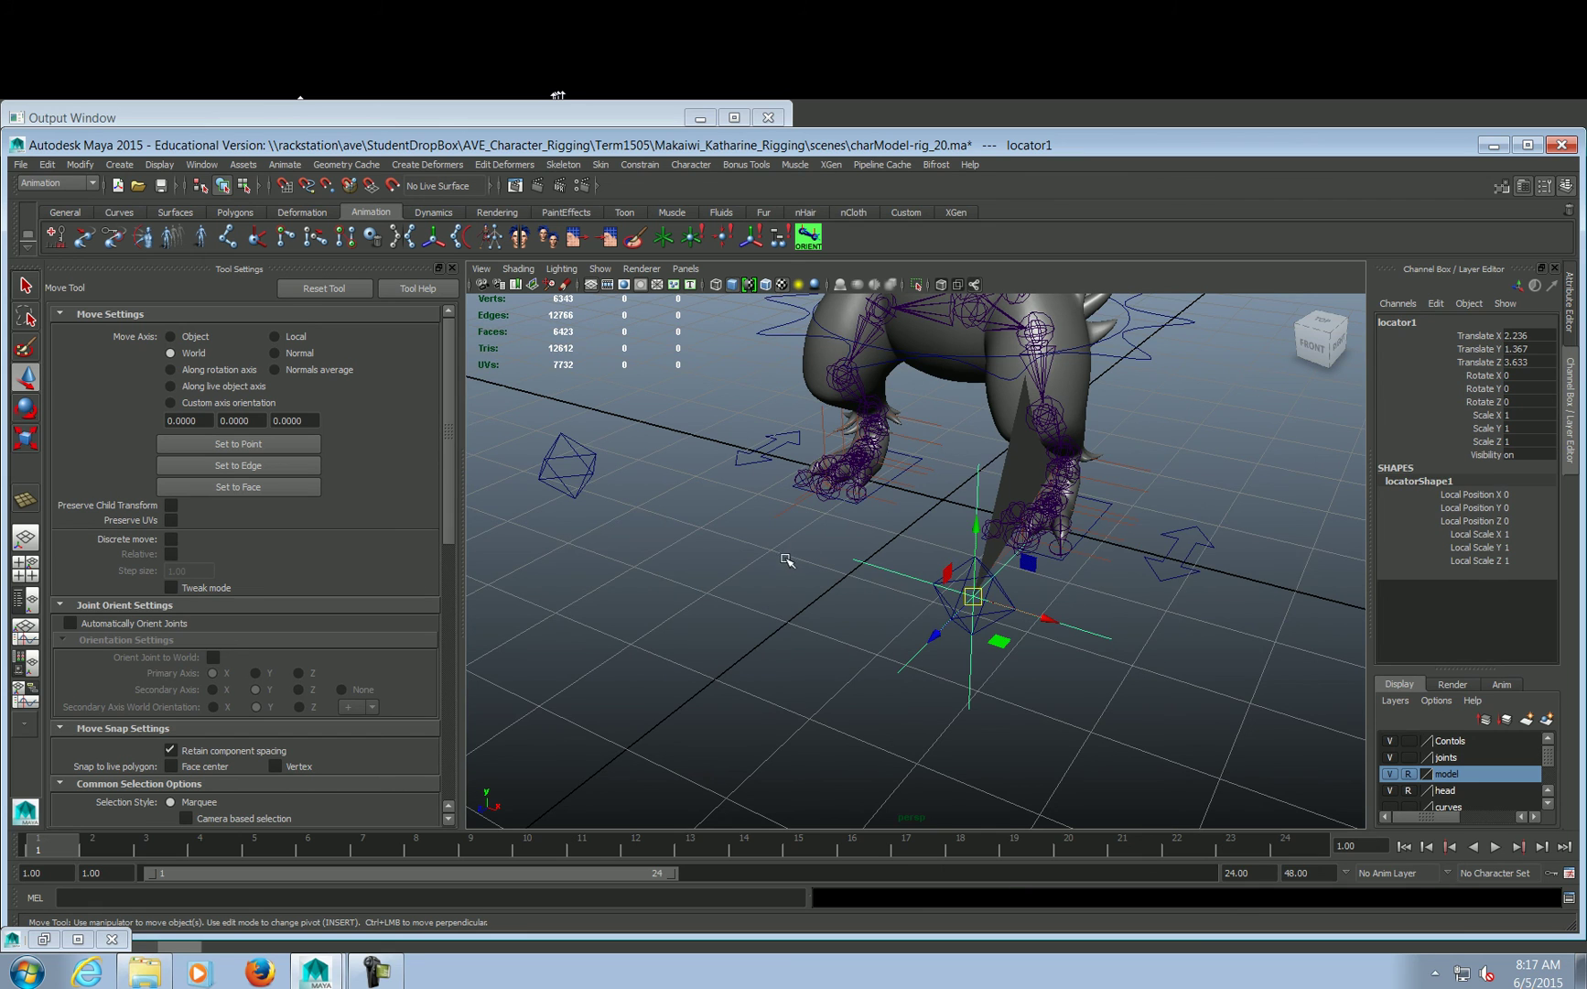
key(ctrl+g)
key(ctrl+g)
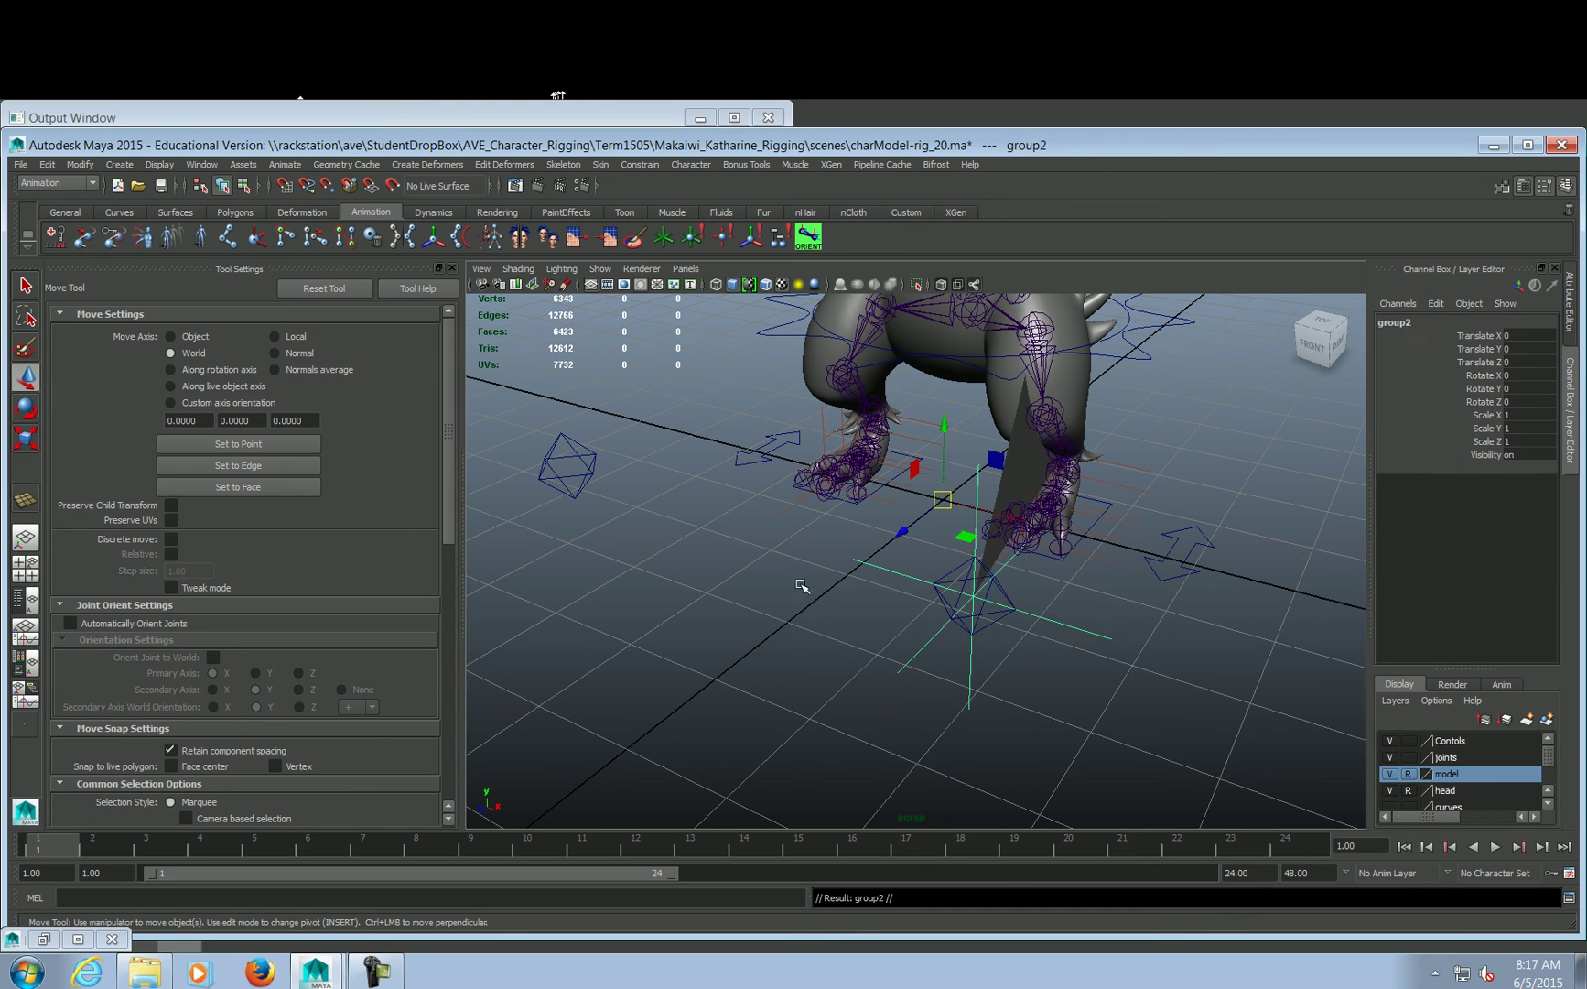
click(1526, 417)
text(-1)
key(Return)
Snap R_PV_Knee_CTRL to the mirrored locator on the right side
click(594, 466)
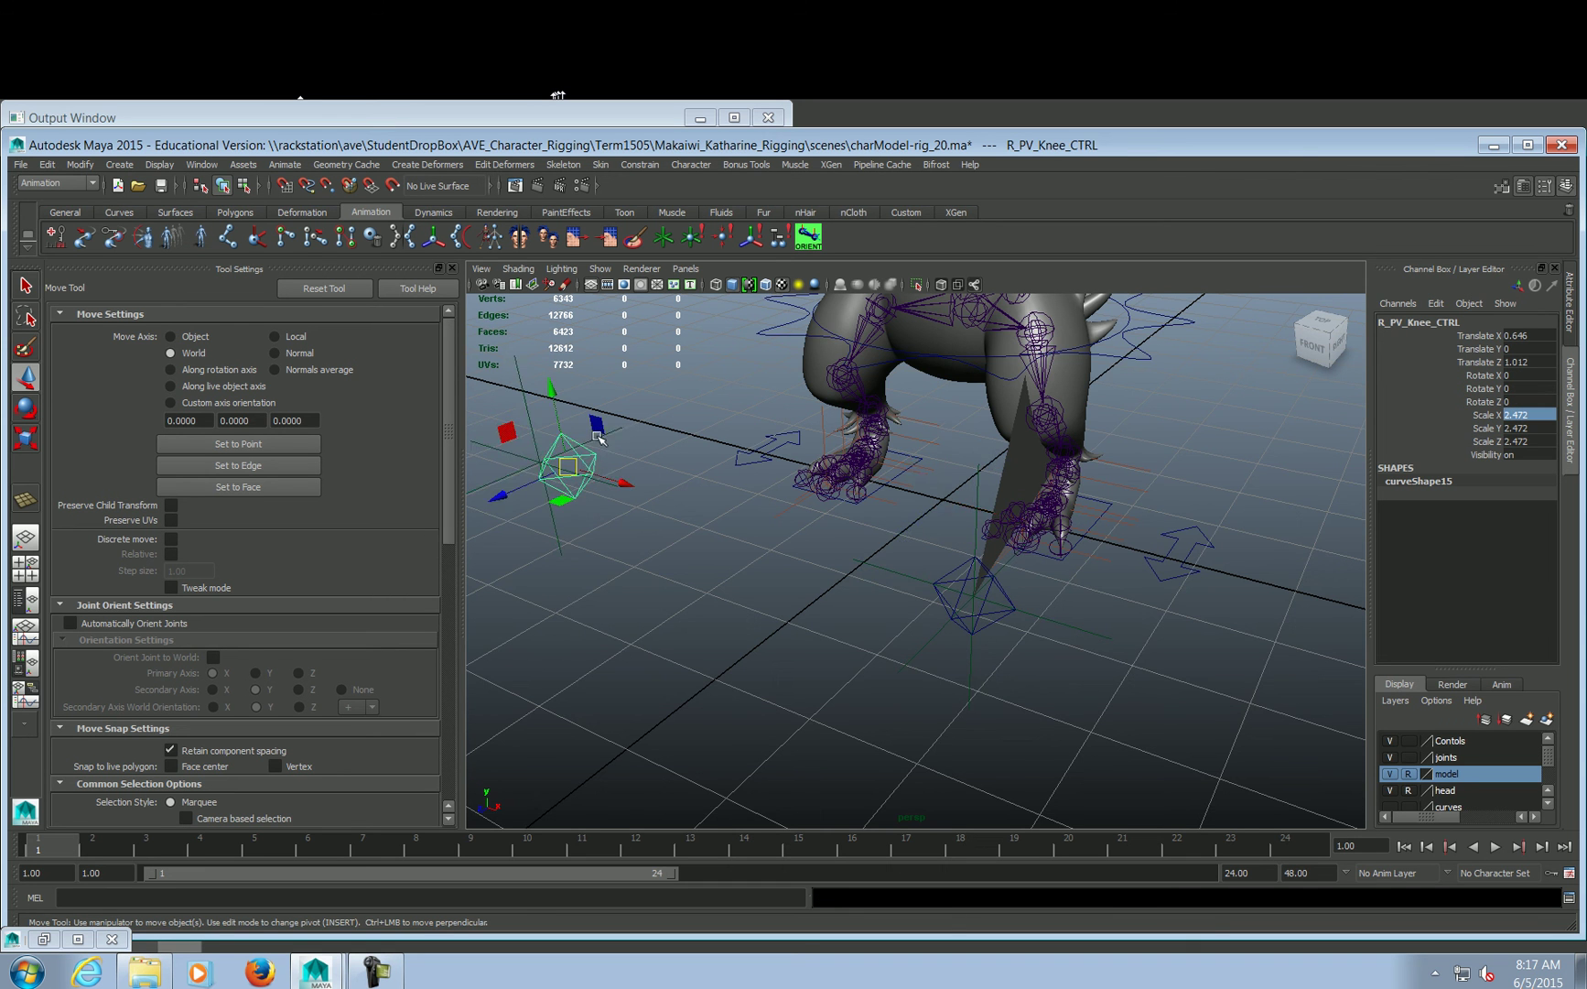
alt+middle_drag(597, 462, 832, 479)
key(v)
drag(784, 521, 773, 521)
Deselect the right knee control and select the guide triangle beside the left leg
scroll(803, 551, down, 3)
click(898, 614)
alt+drag(897, 613, 1002, 565)
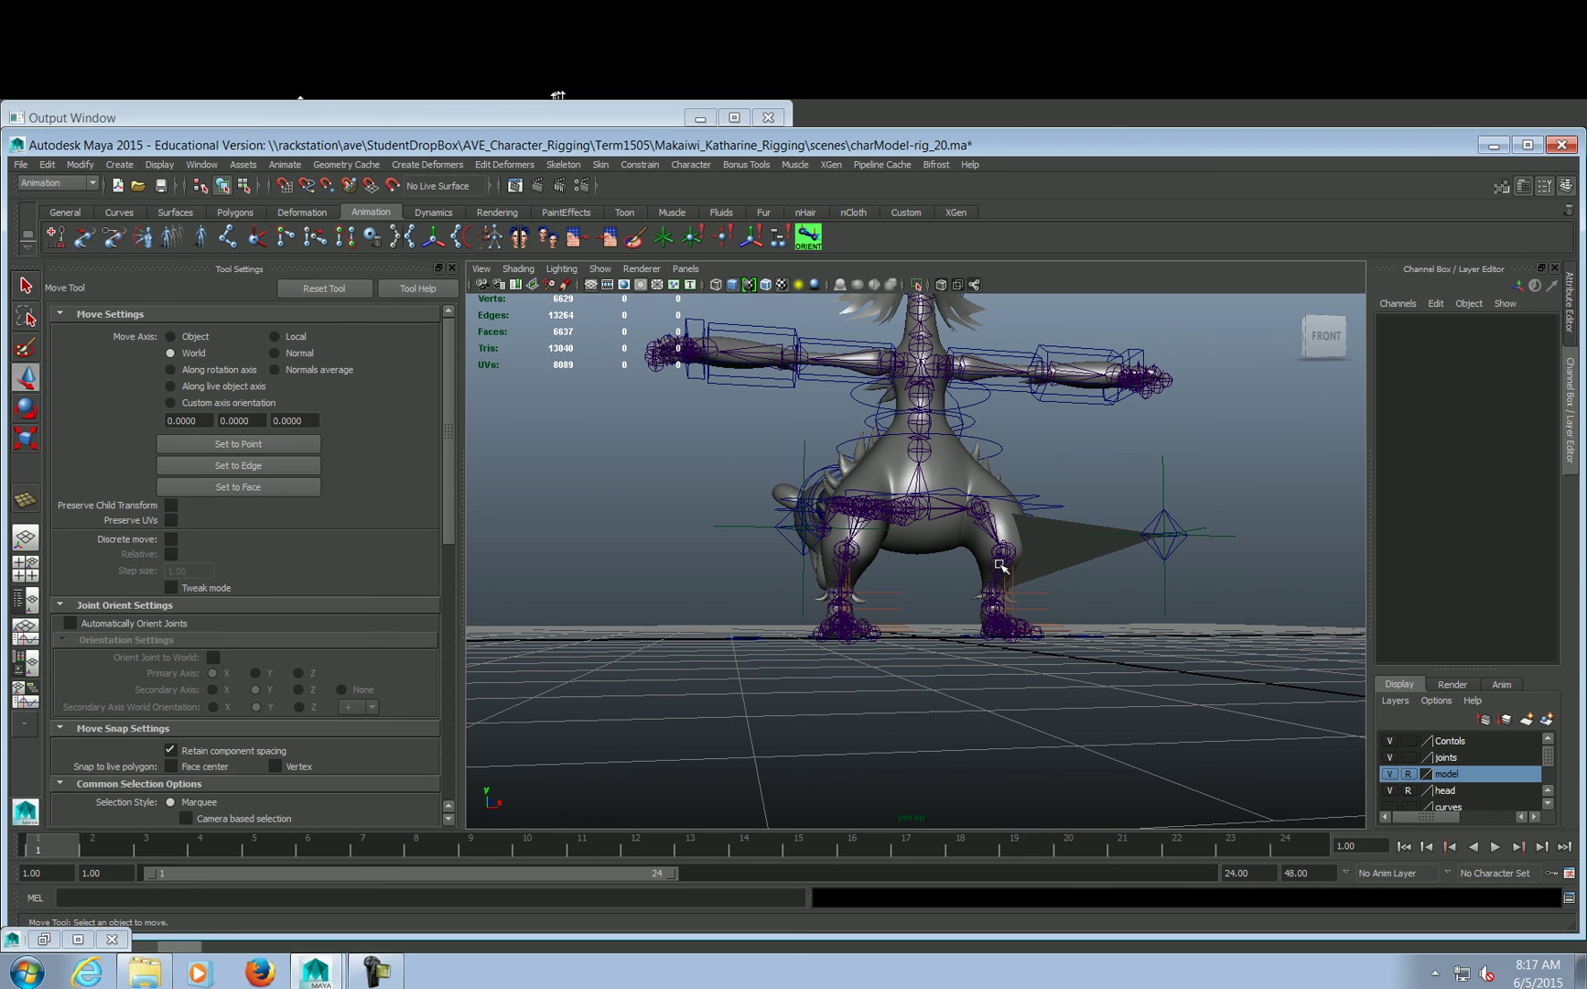
click(1040, 555)
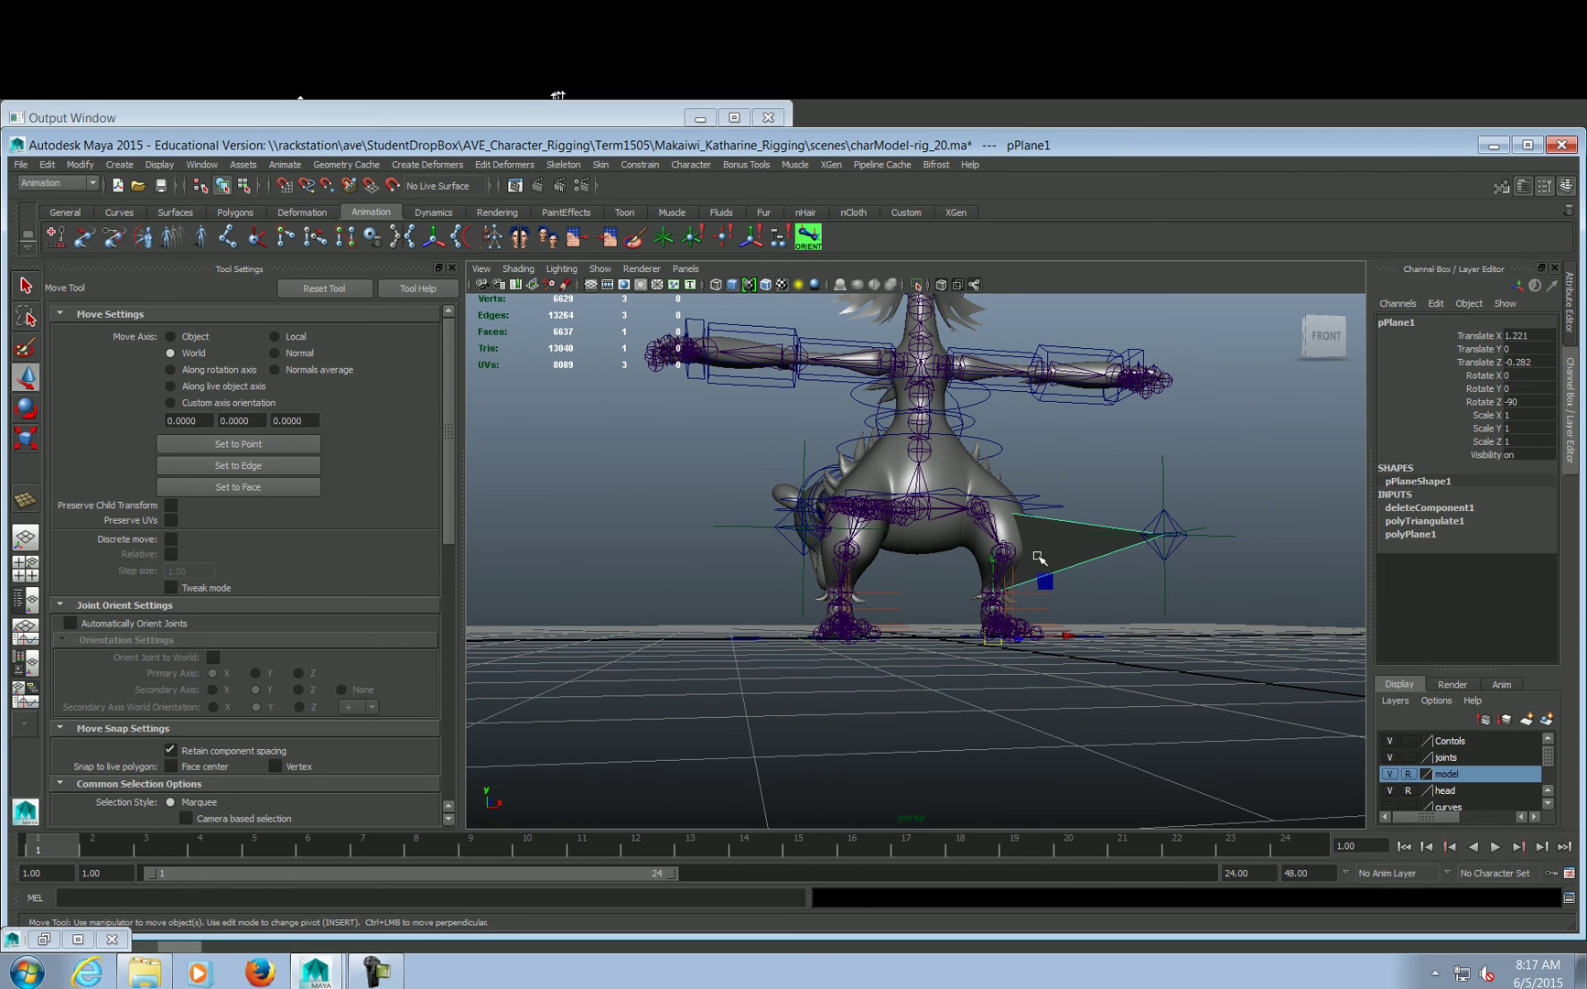